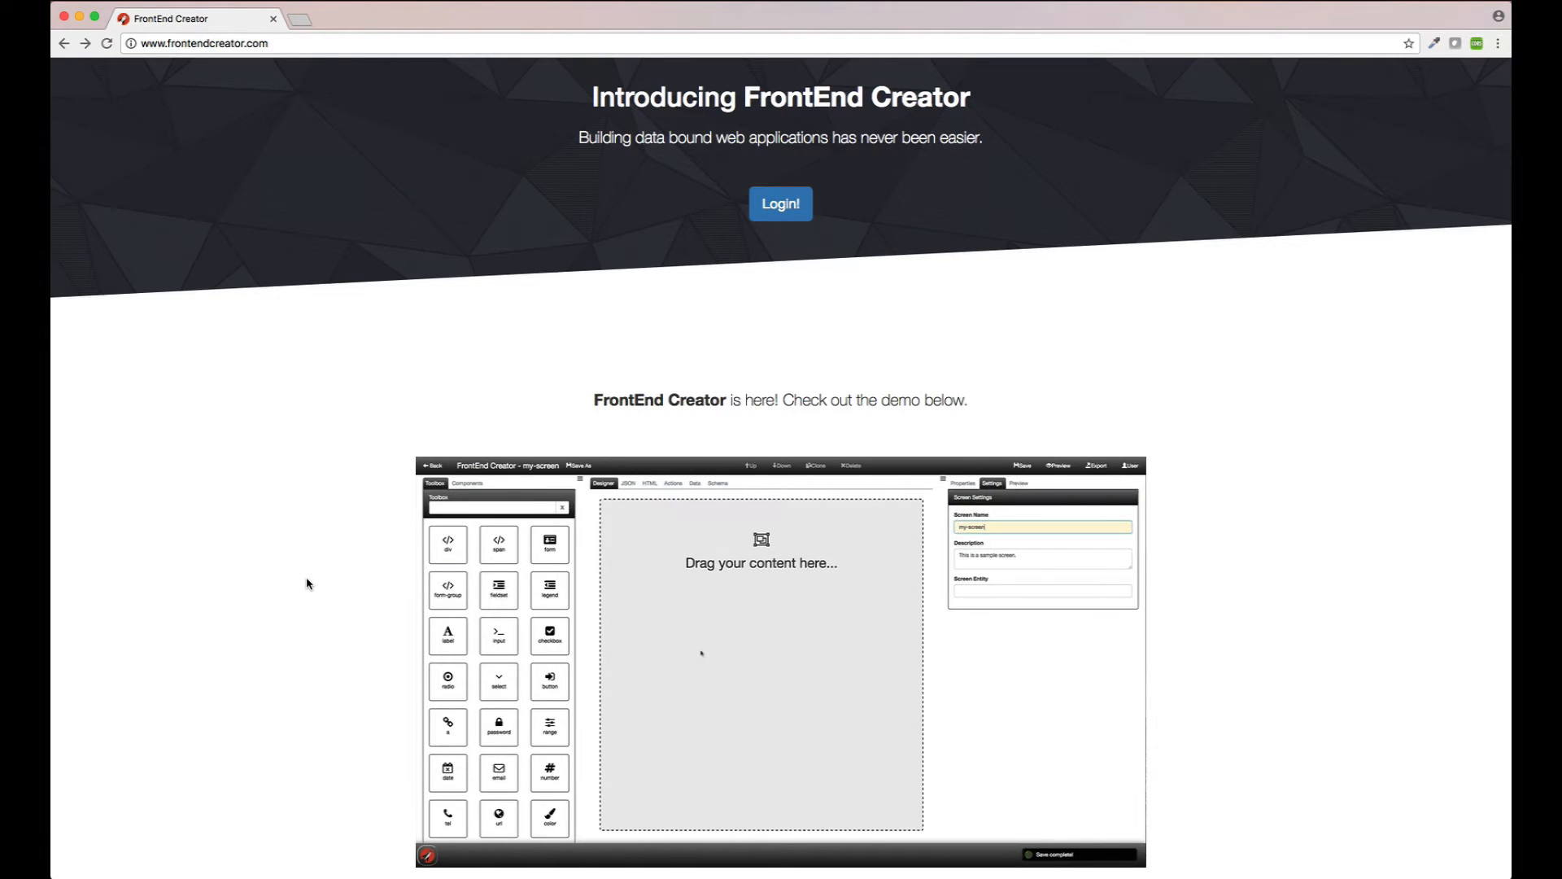
Step: Log in to the editor with the demo account's email and password
scroll(308, 583, "down", 10)
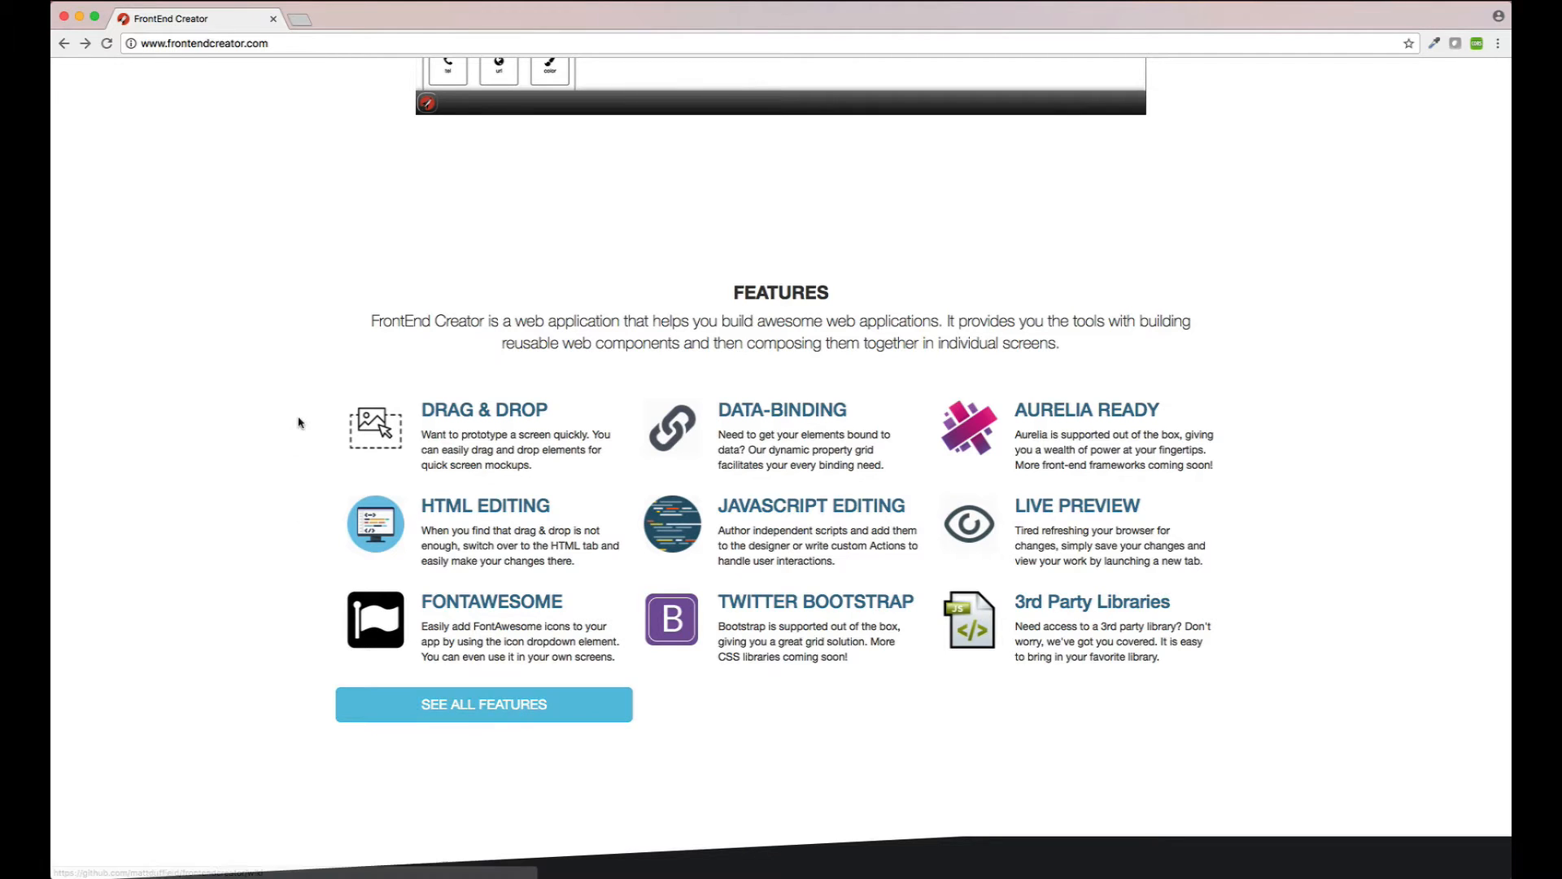
scroll(301, 423, "up", 15)
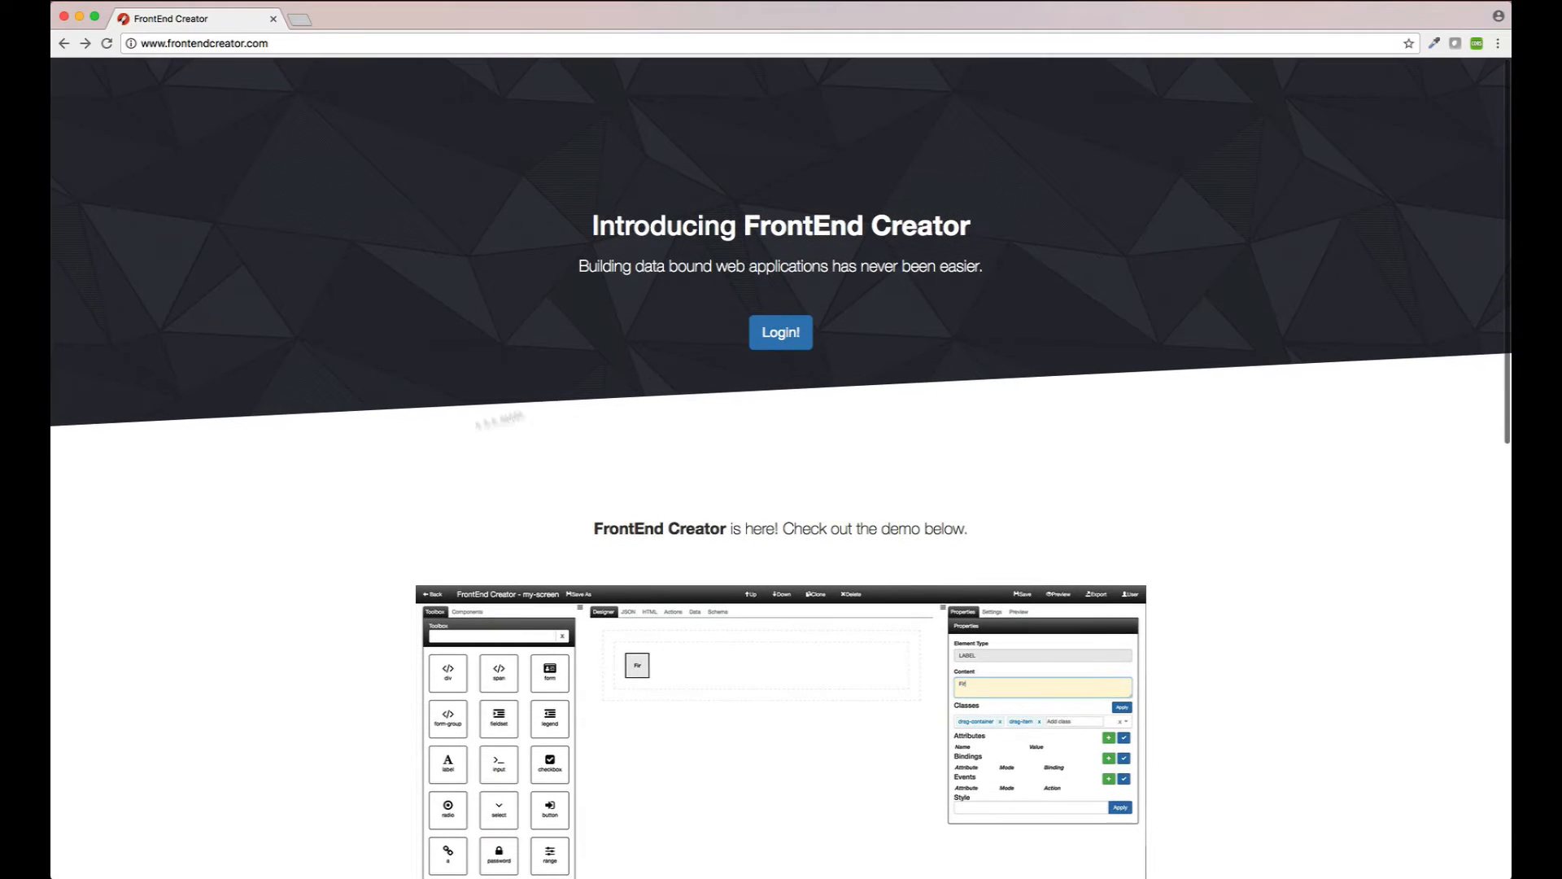
left_click(786, 336)
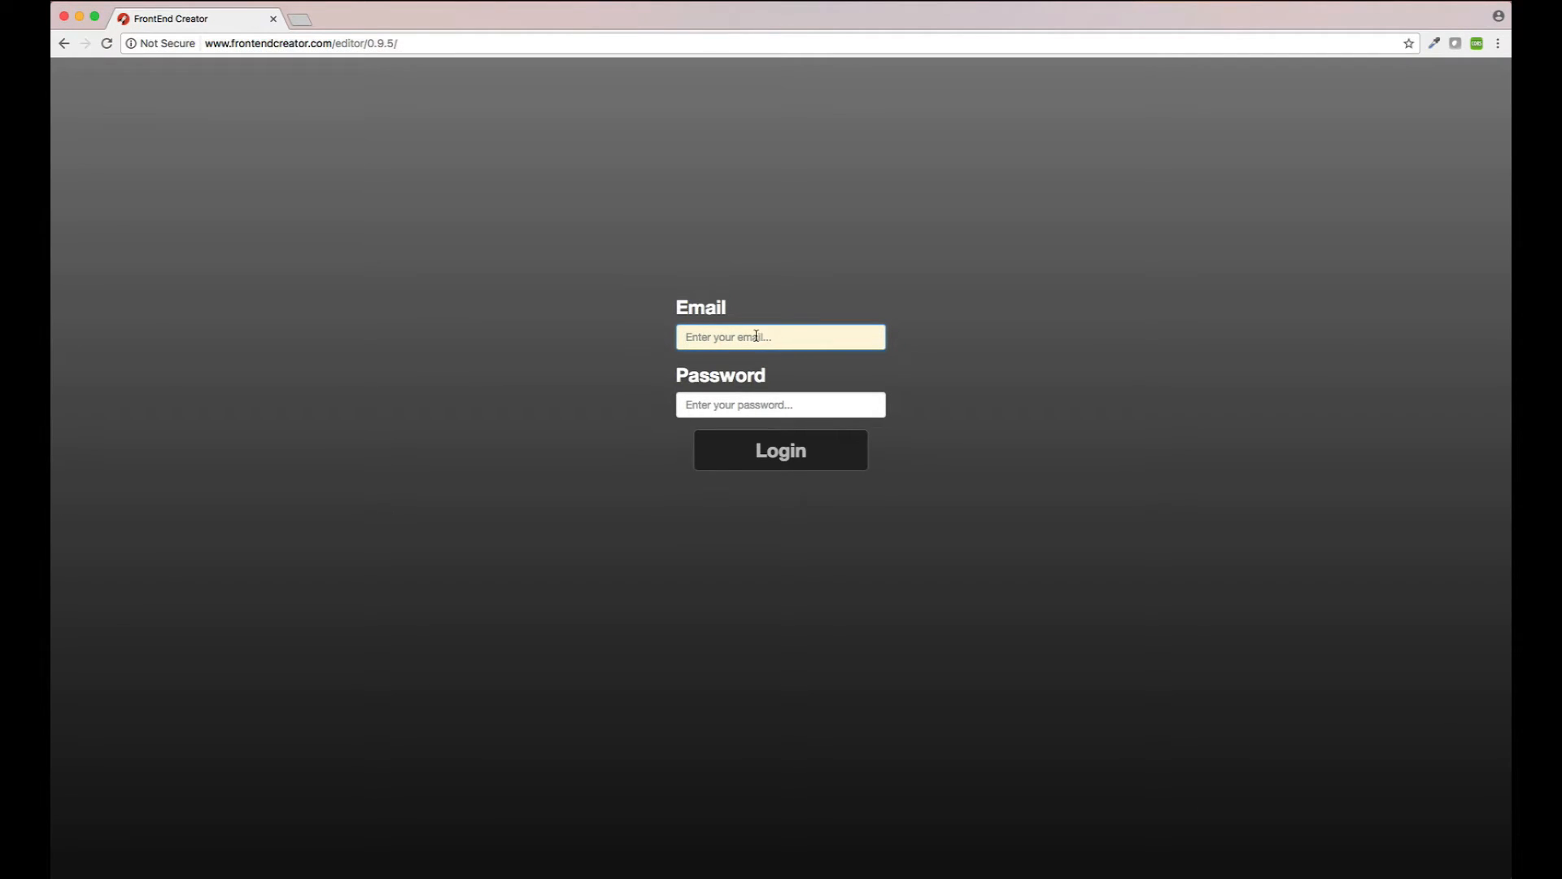
left_click(755, 336)
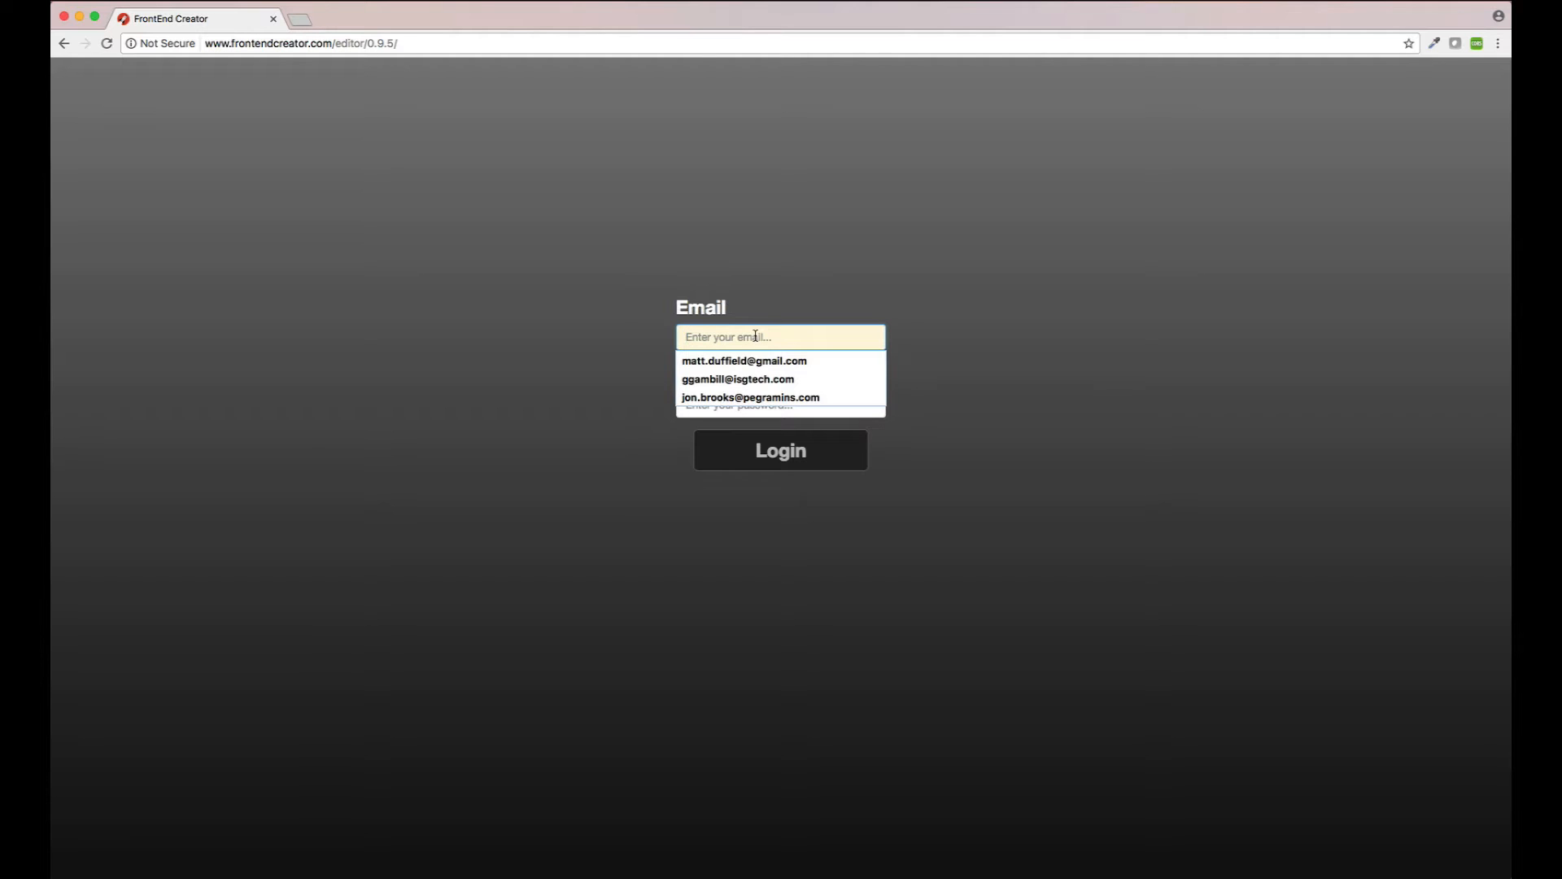
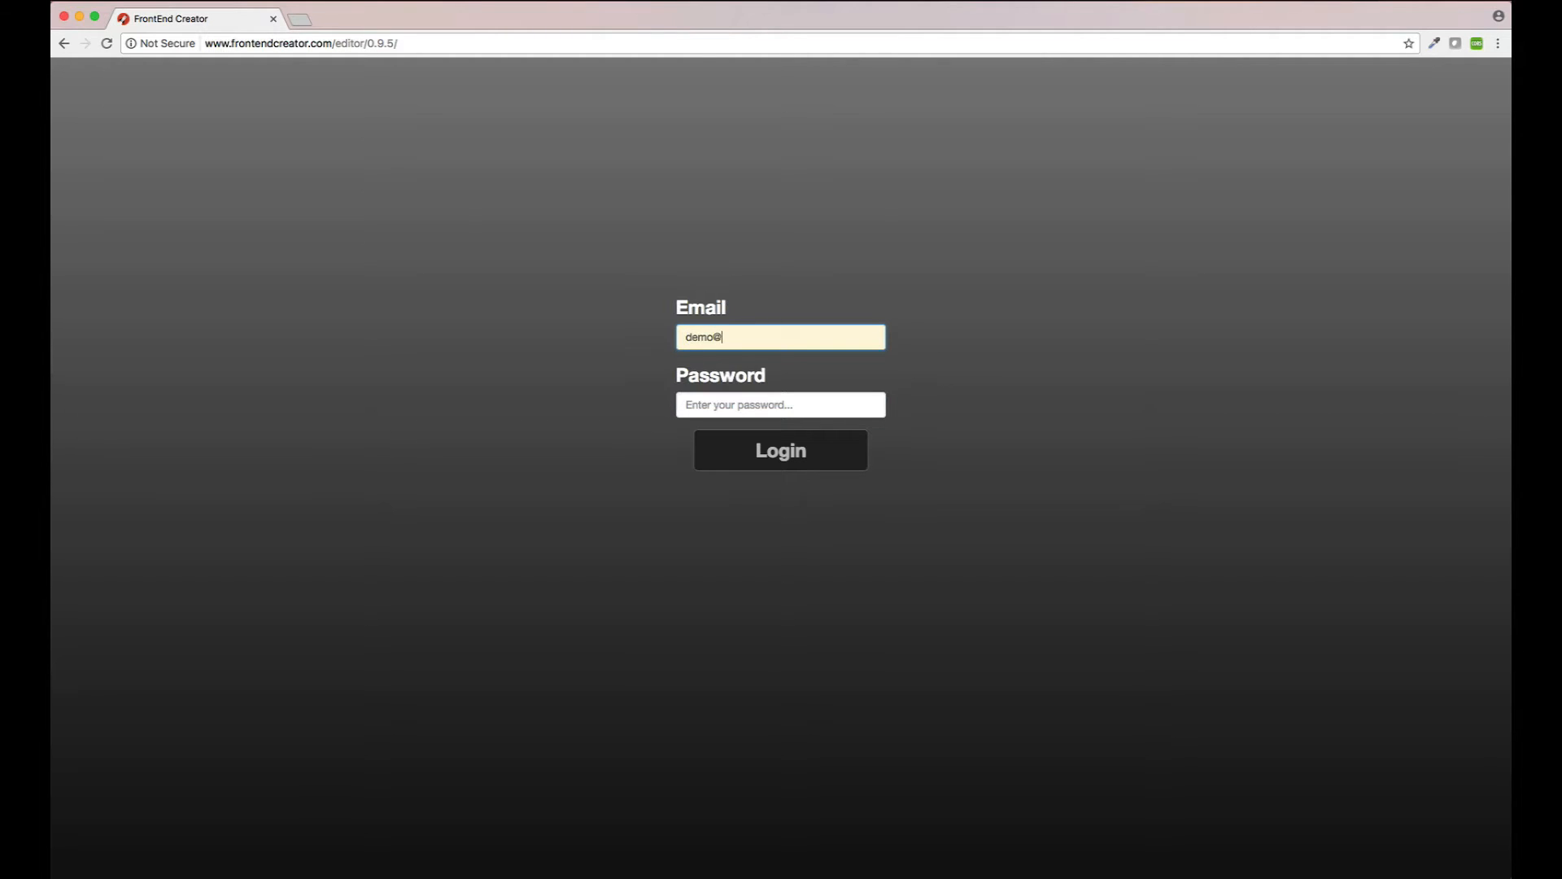
key("Tab")
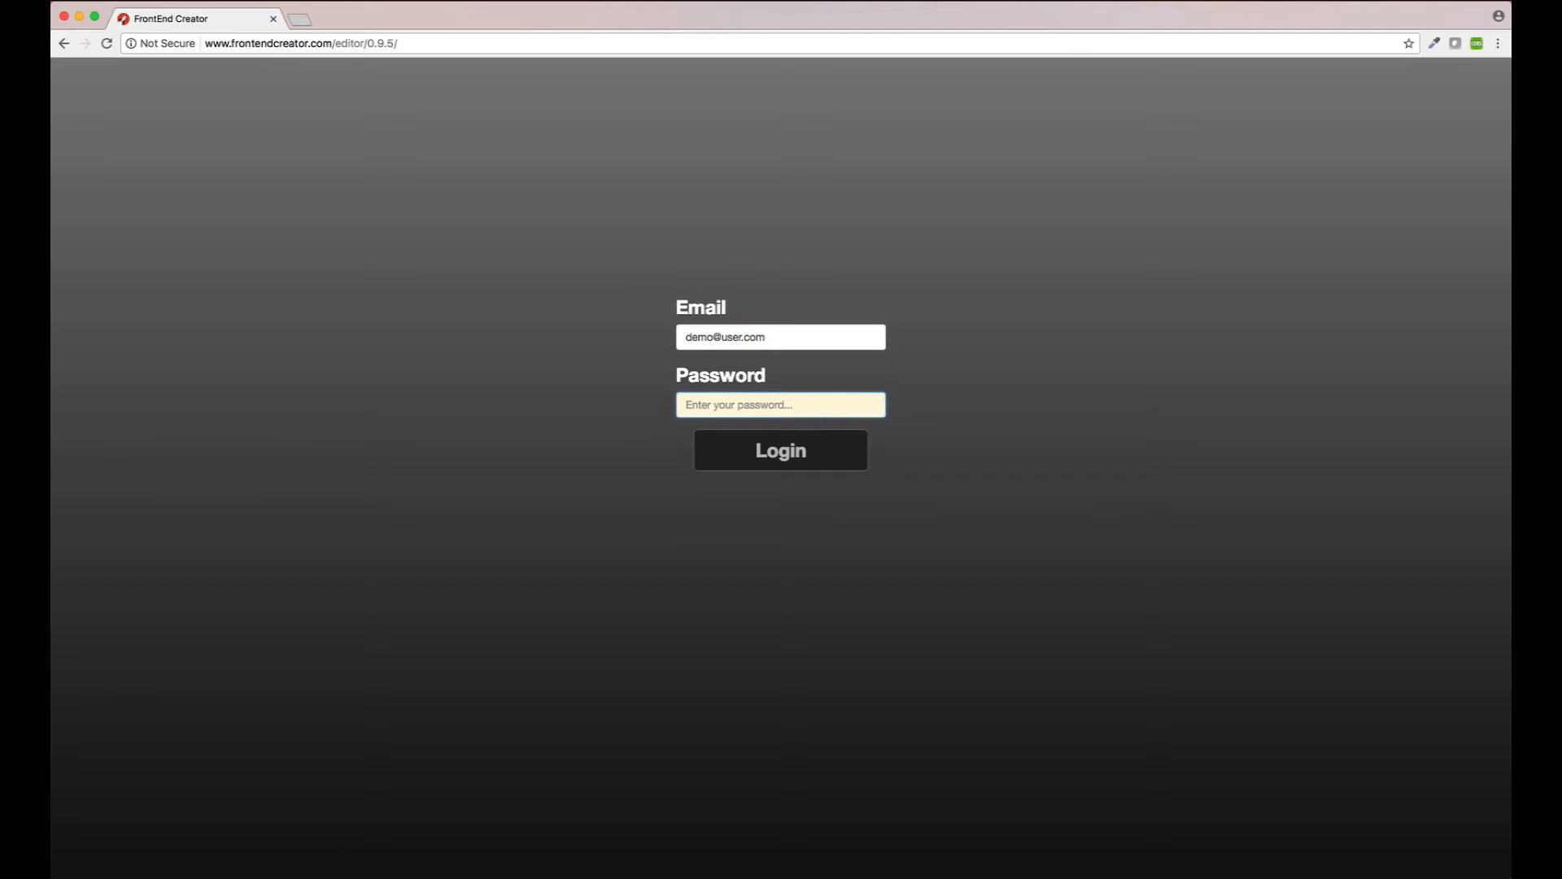
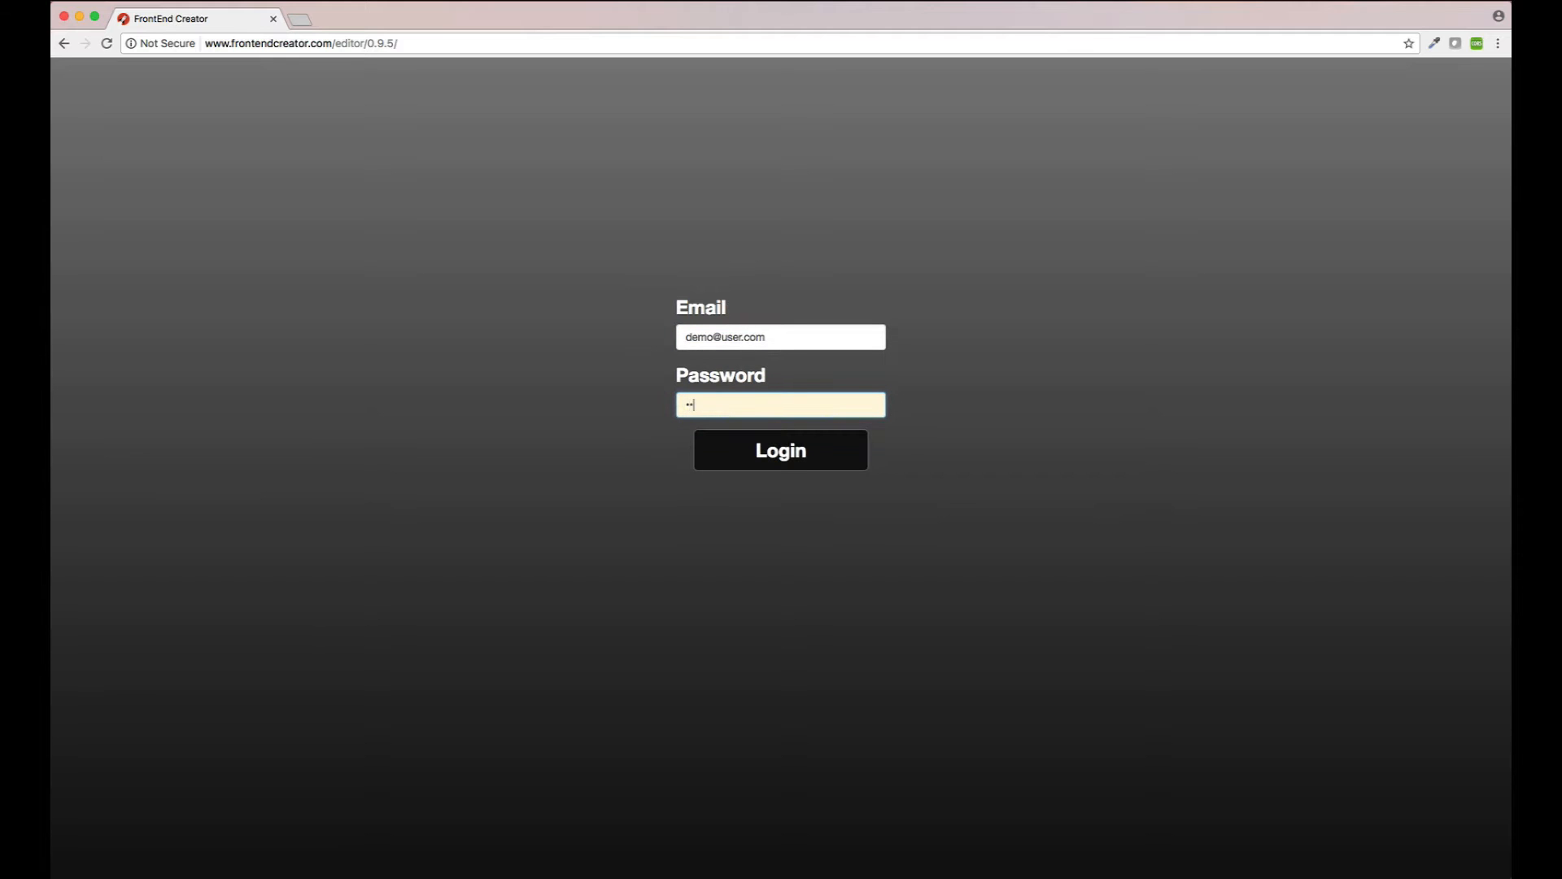
key("Return")
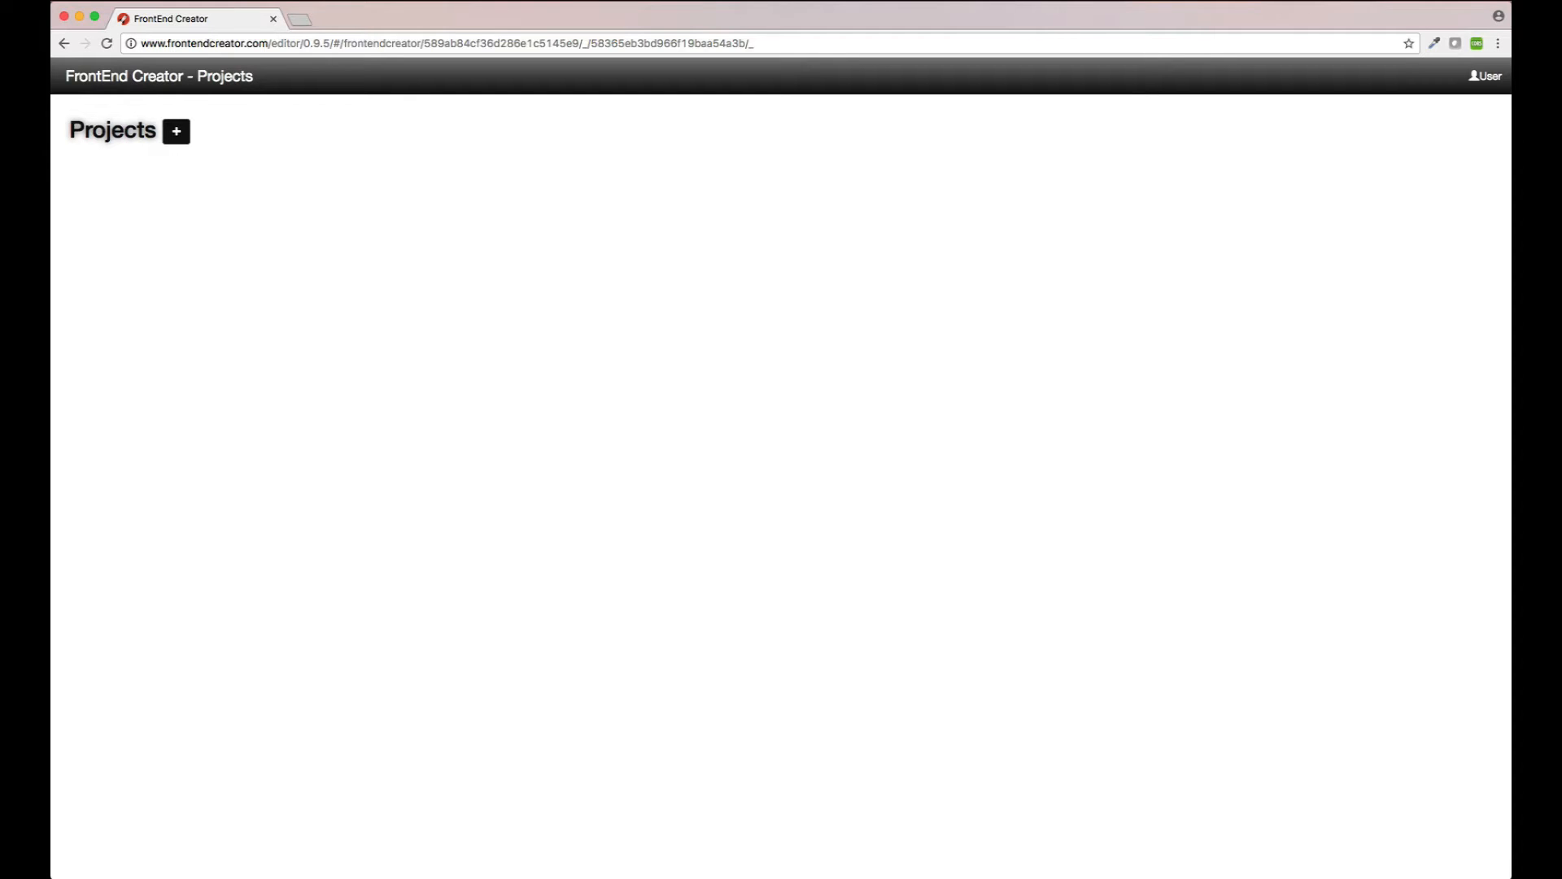
Step: Save a new project 'Tutorial Project' described as walking through the features of FrontEnd Creator
left_click(178, 135)
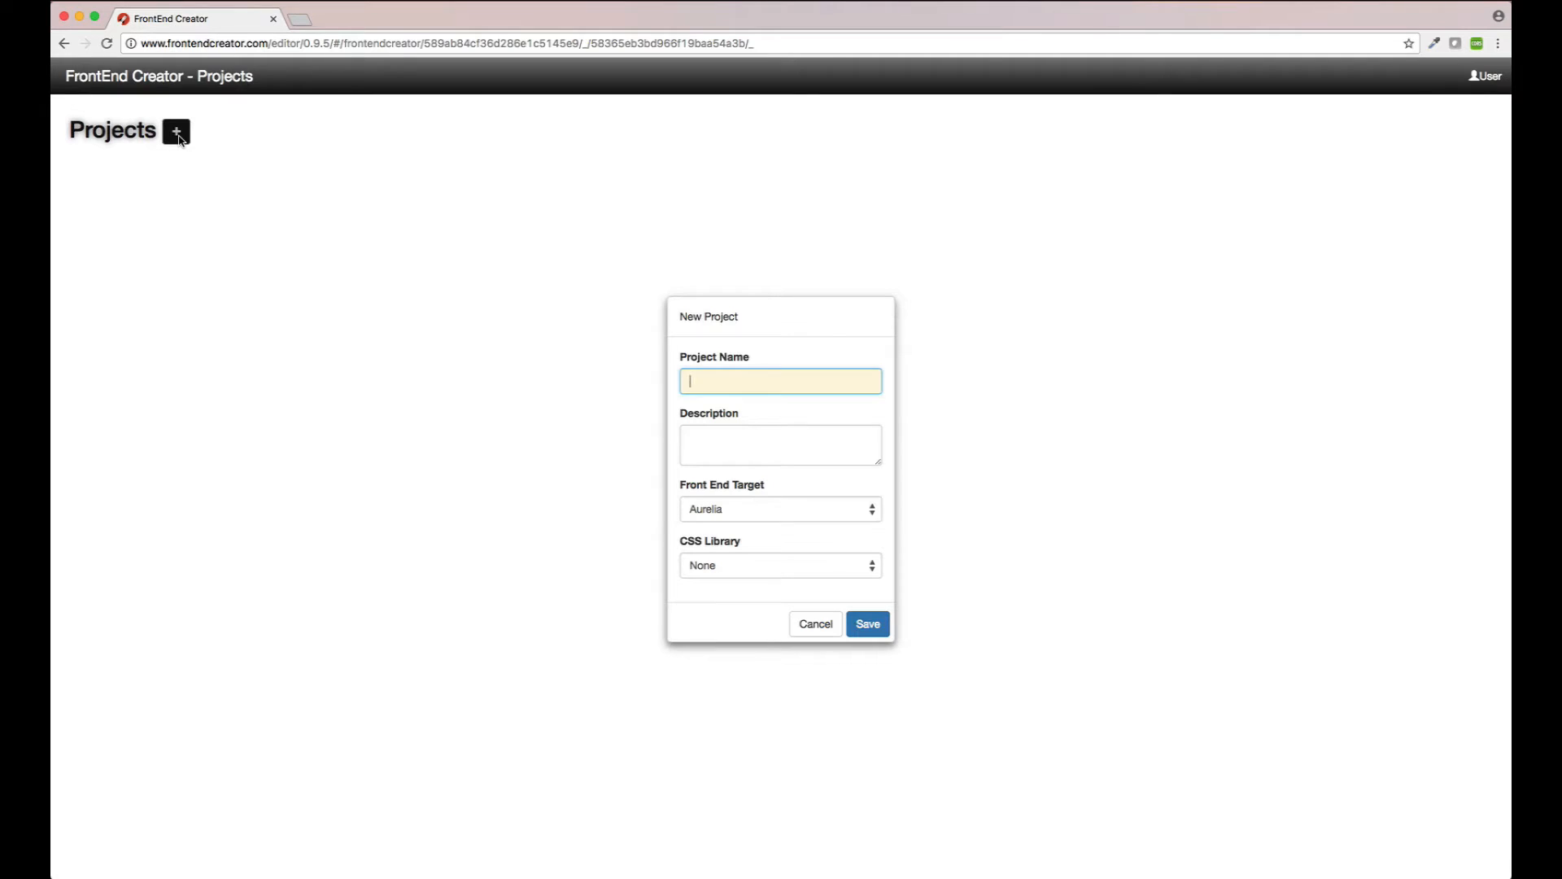
type("Tutorial Project")
key("Tab")
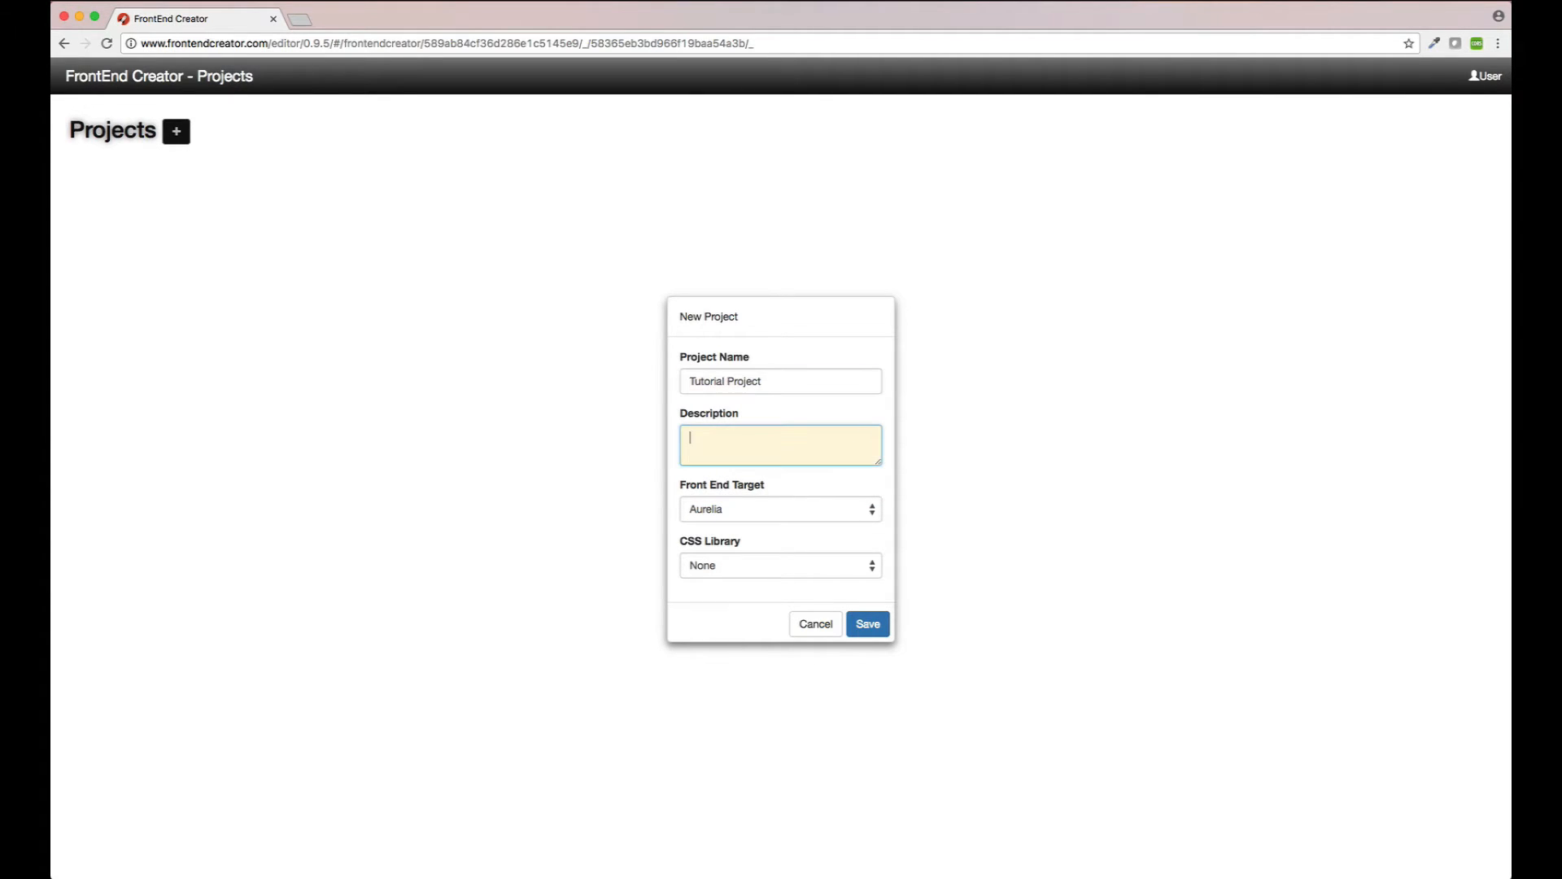
type("This project walks through the features ")
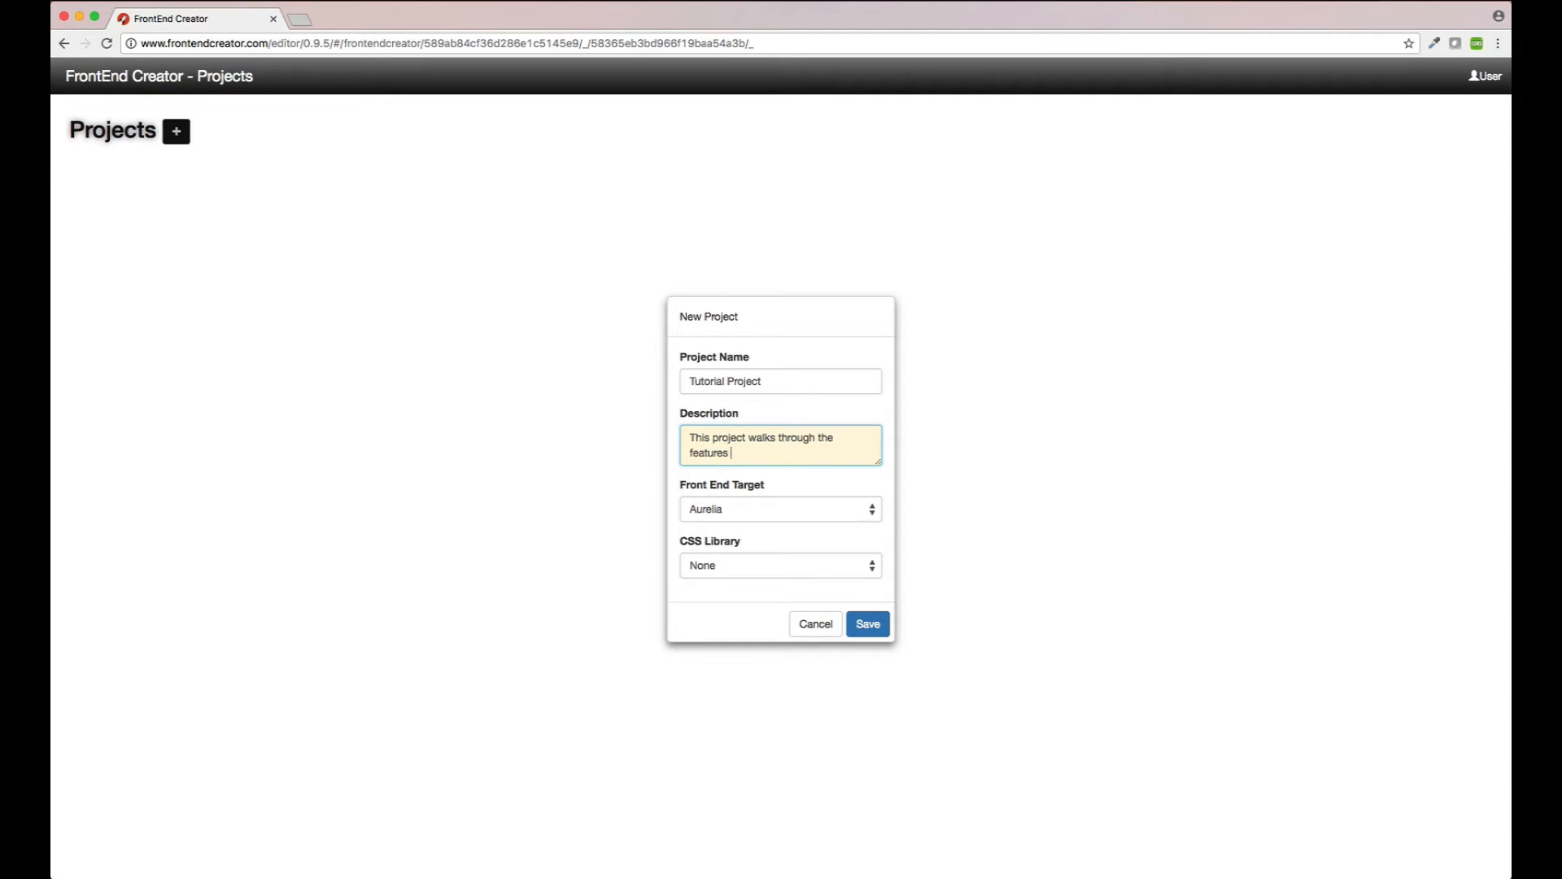
type("of FrontEnd Creator.")
left_click(868, 625)
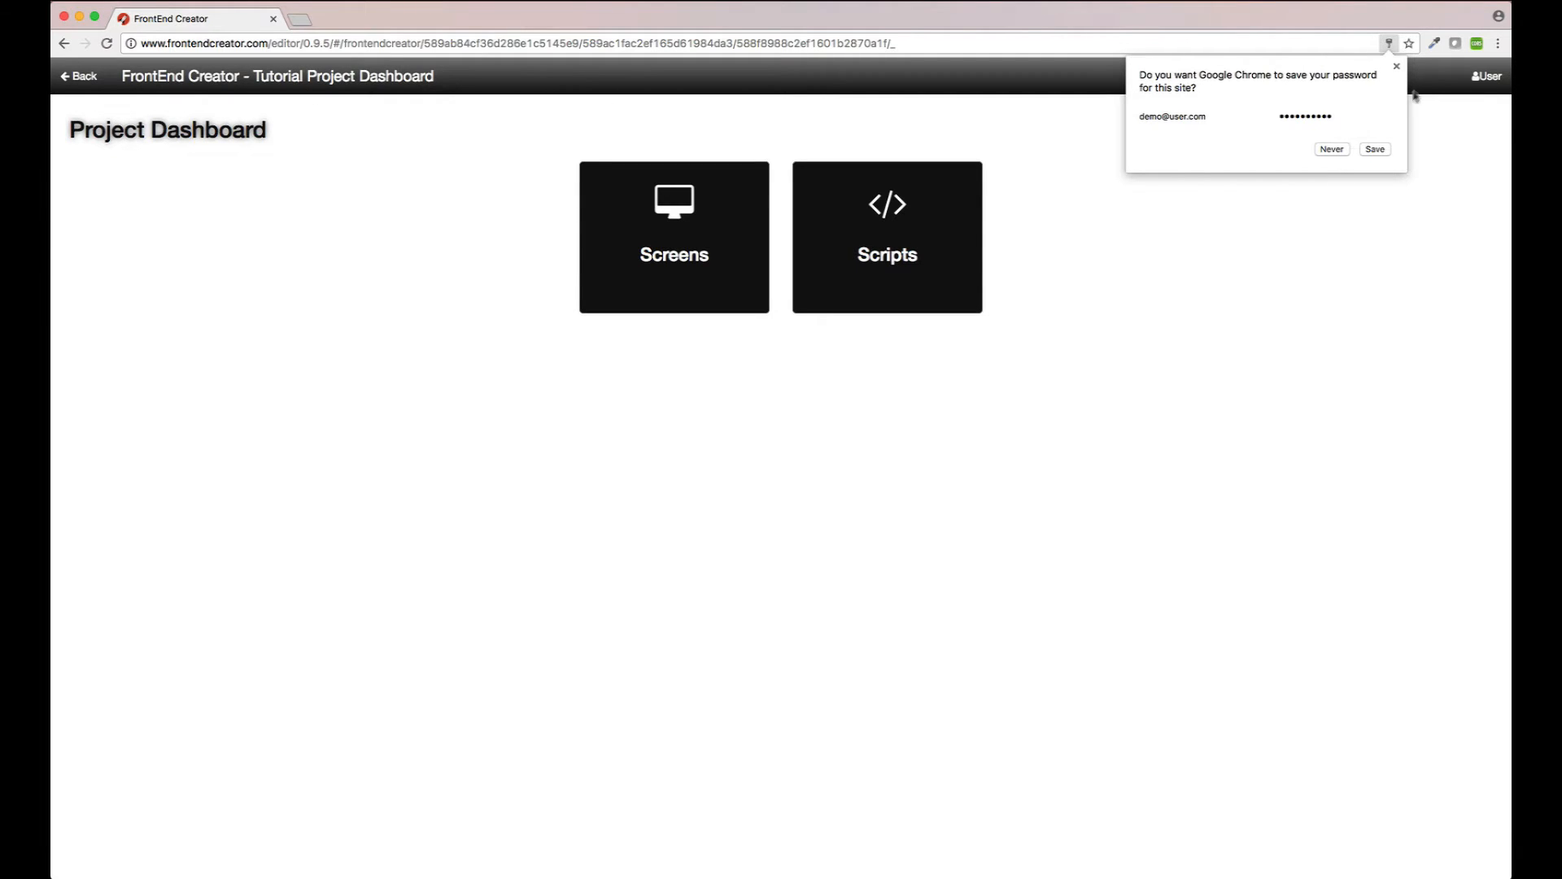
Step: Dismiss the browser's save-password popup and go to the project's Screens list
left_click(1397, 68)
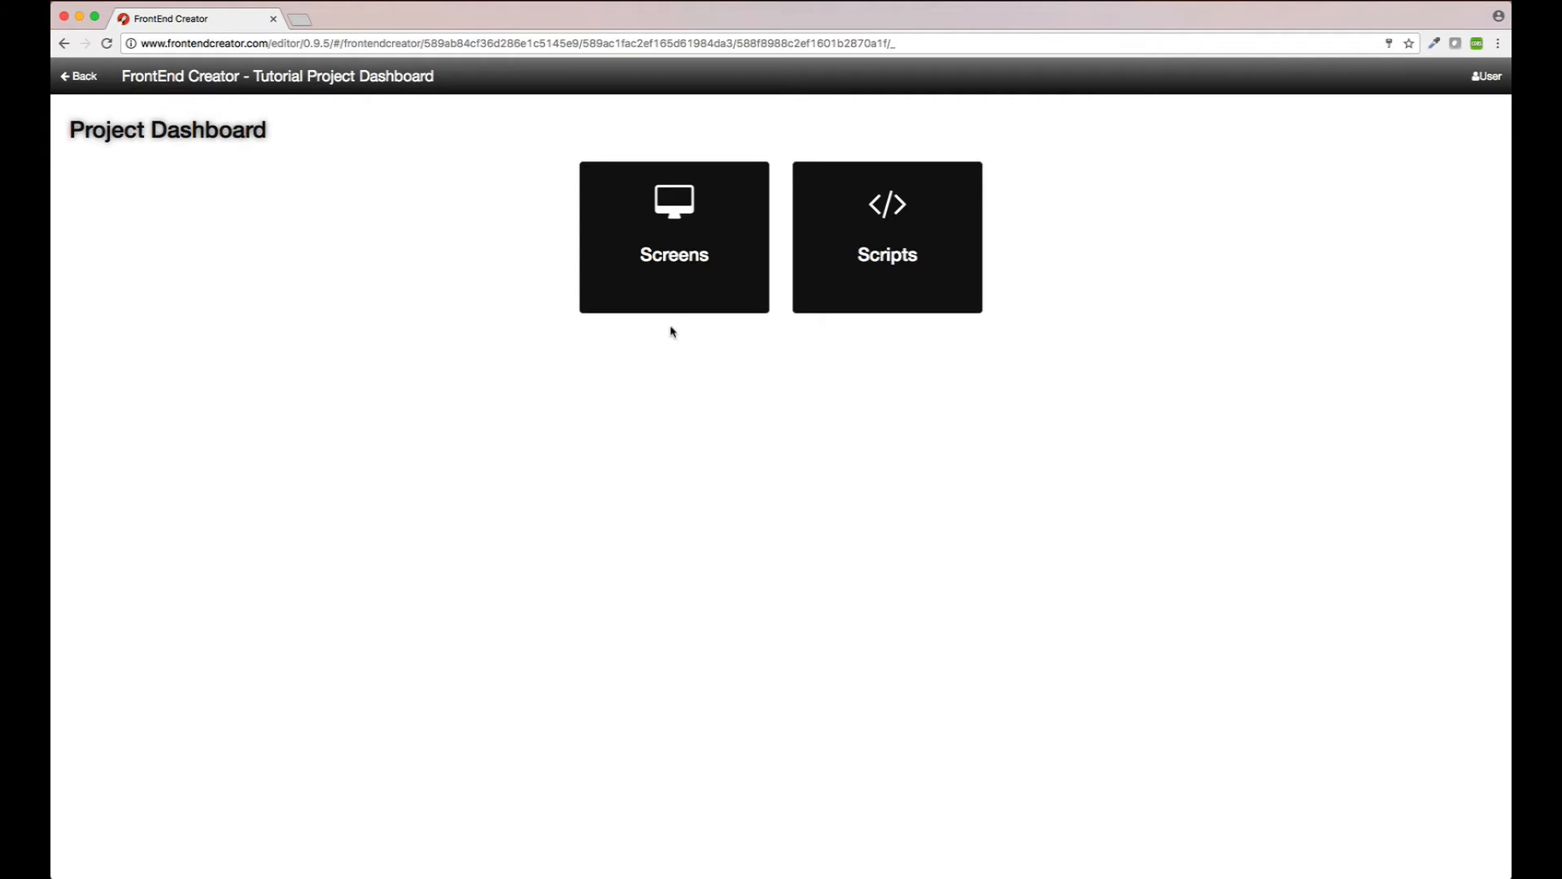
left_click(646, 244)
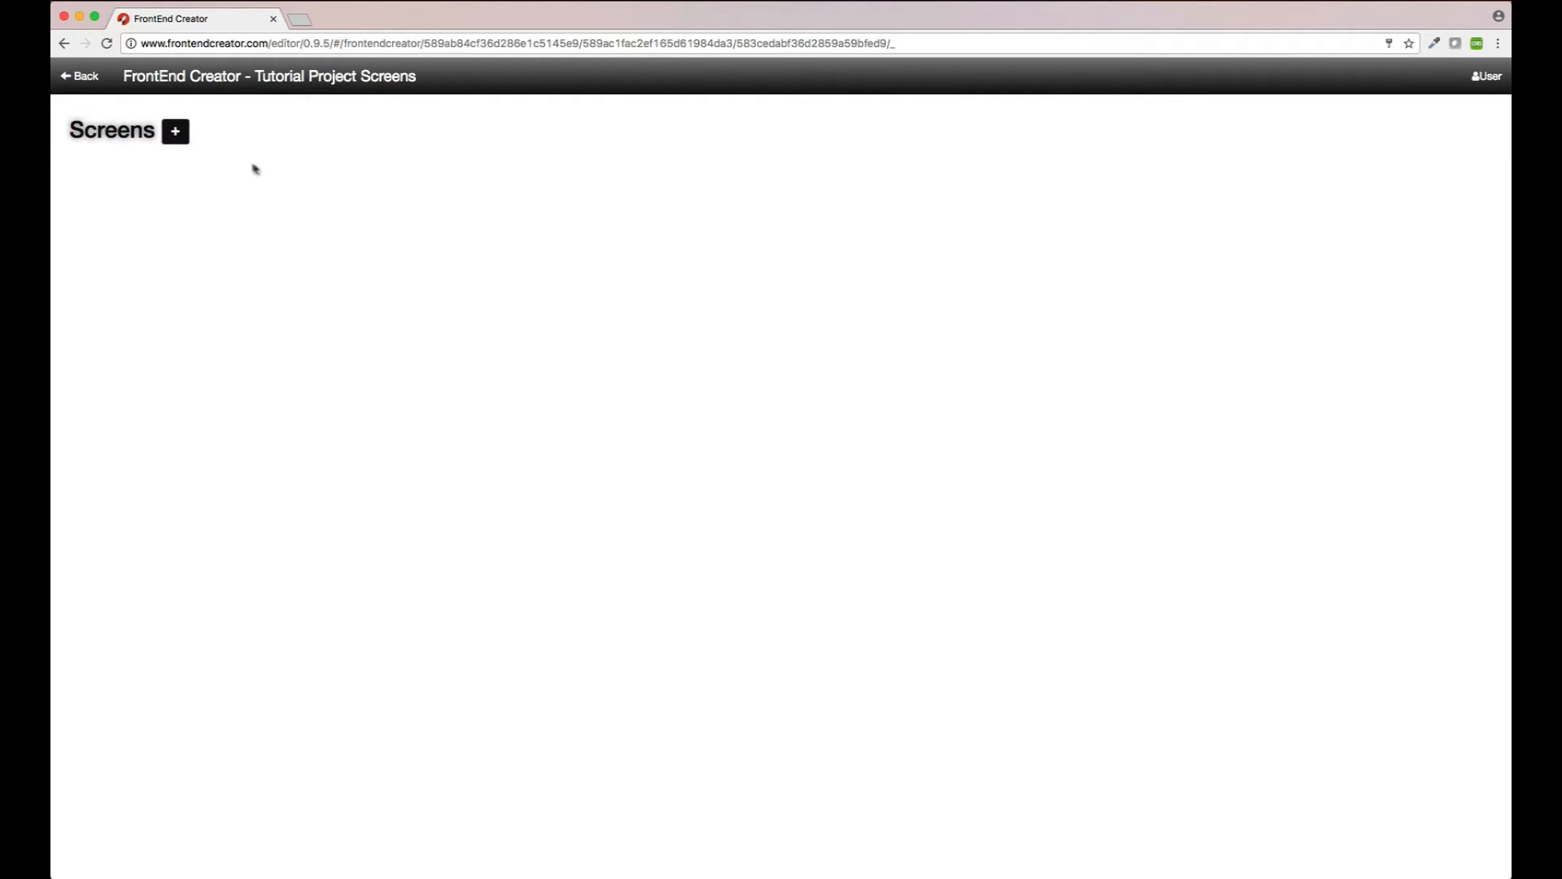
Step: Start a screen named form-screen, described 'This screen creates a simple hello world form with databinding.'
left_click(175, 135)
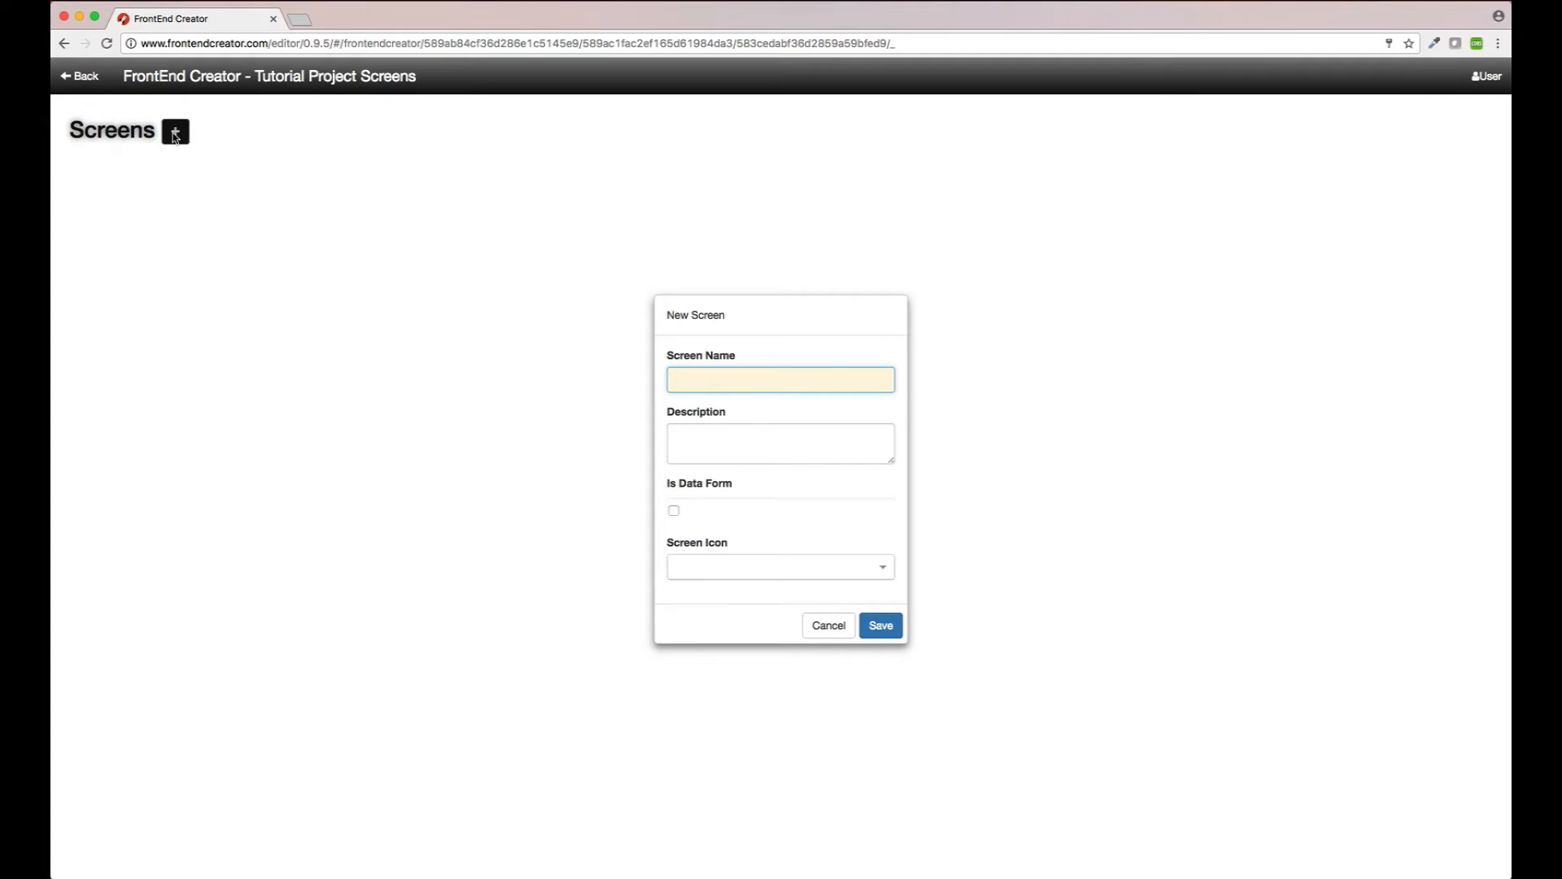
type("form-c")
type("creen")
key("Tab")
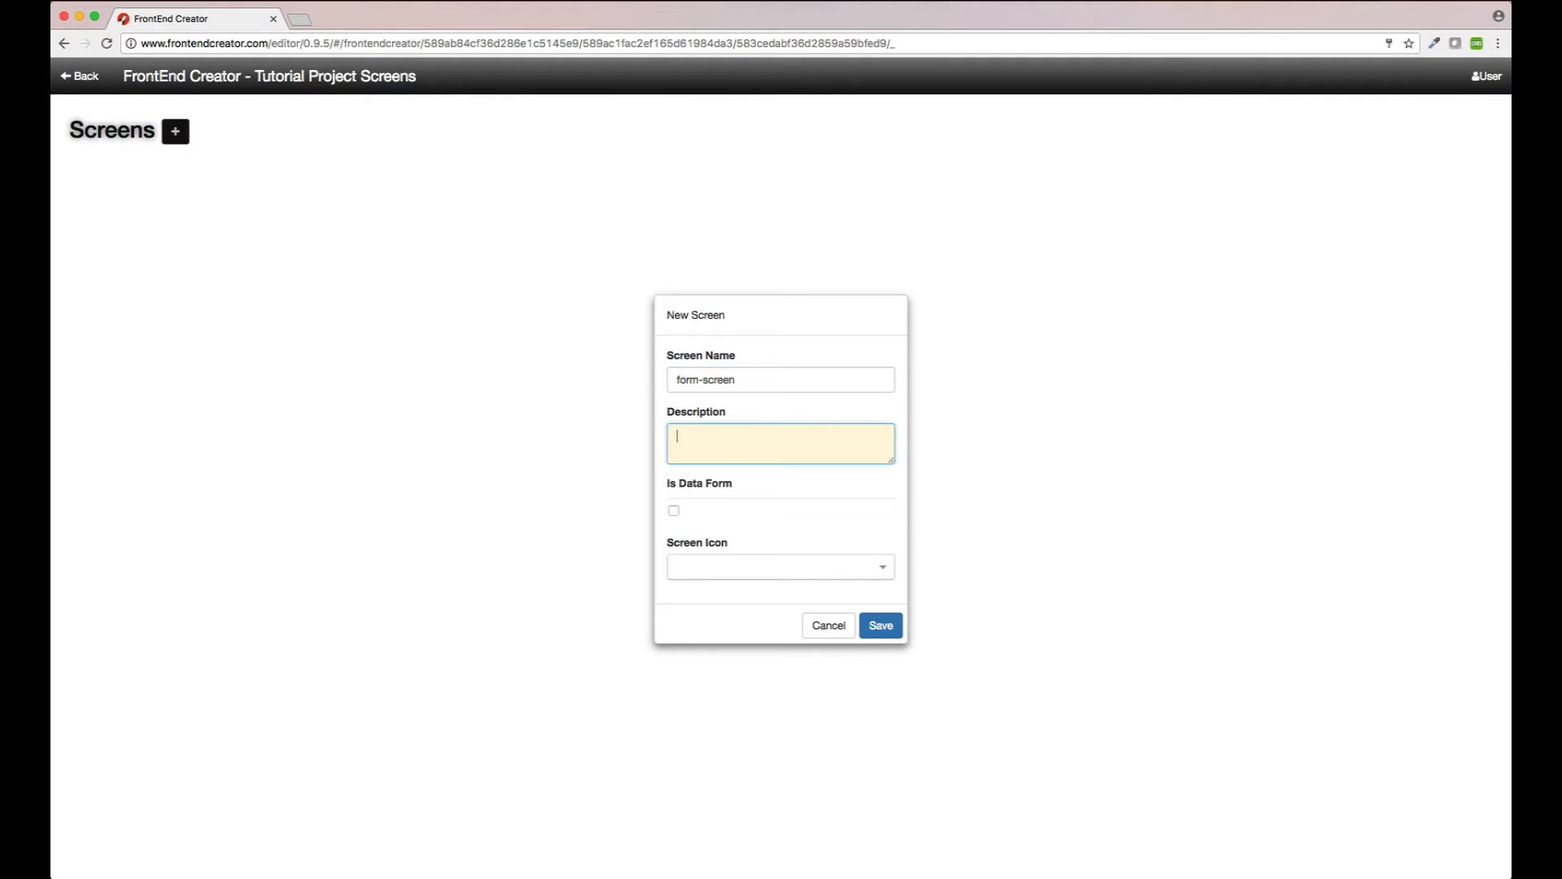
type("This screen creates a simple hello world form with da")
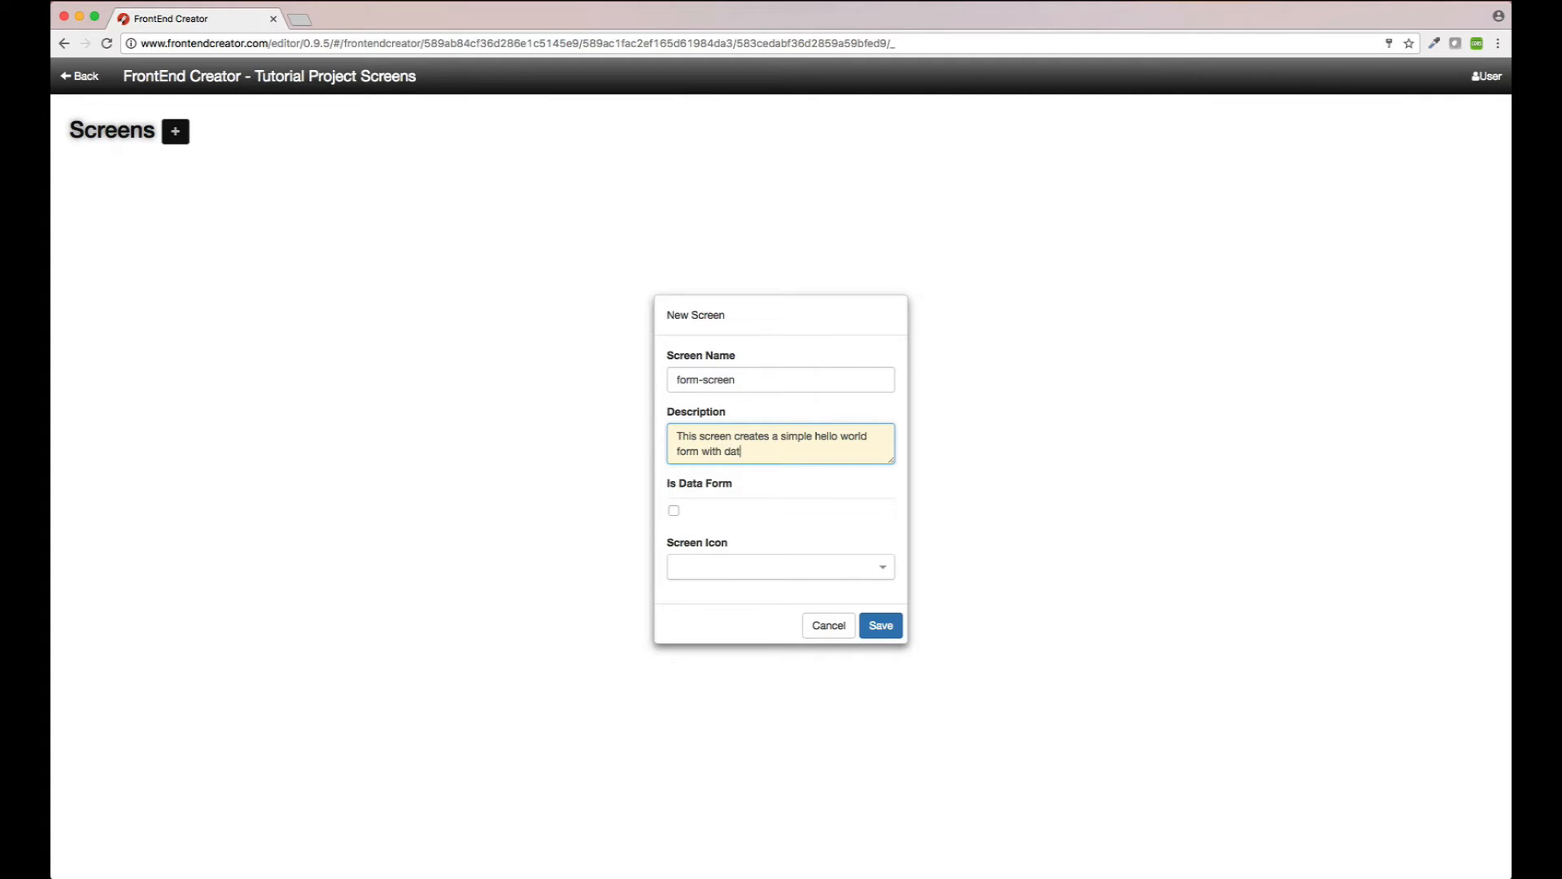
type("tabinding.")
Step: Give form-screen the 'columns' screen icon and save it
left_click(687, 572)
scroll(723, 632, "down", 15)
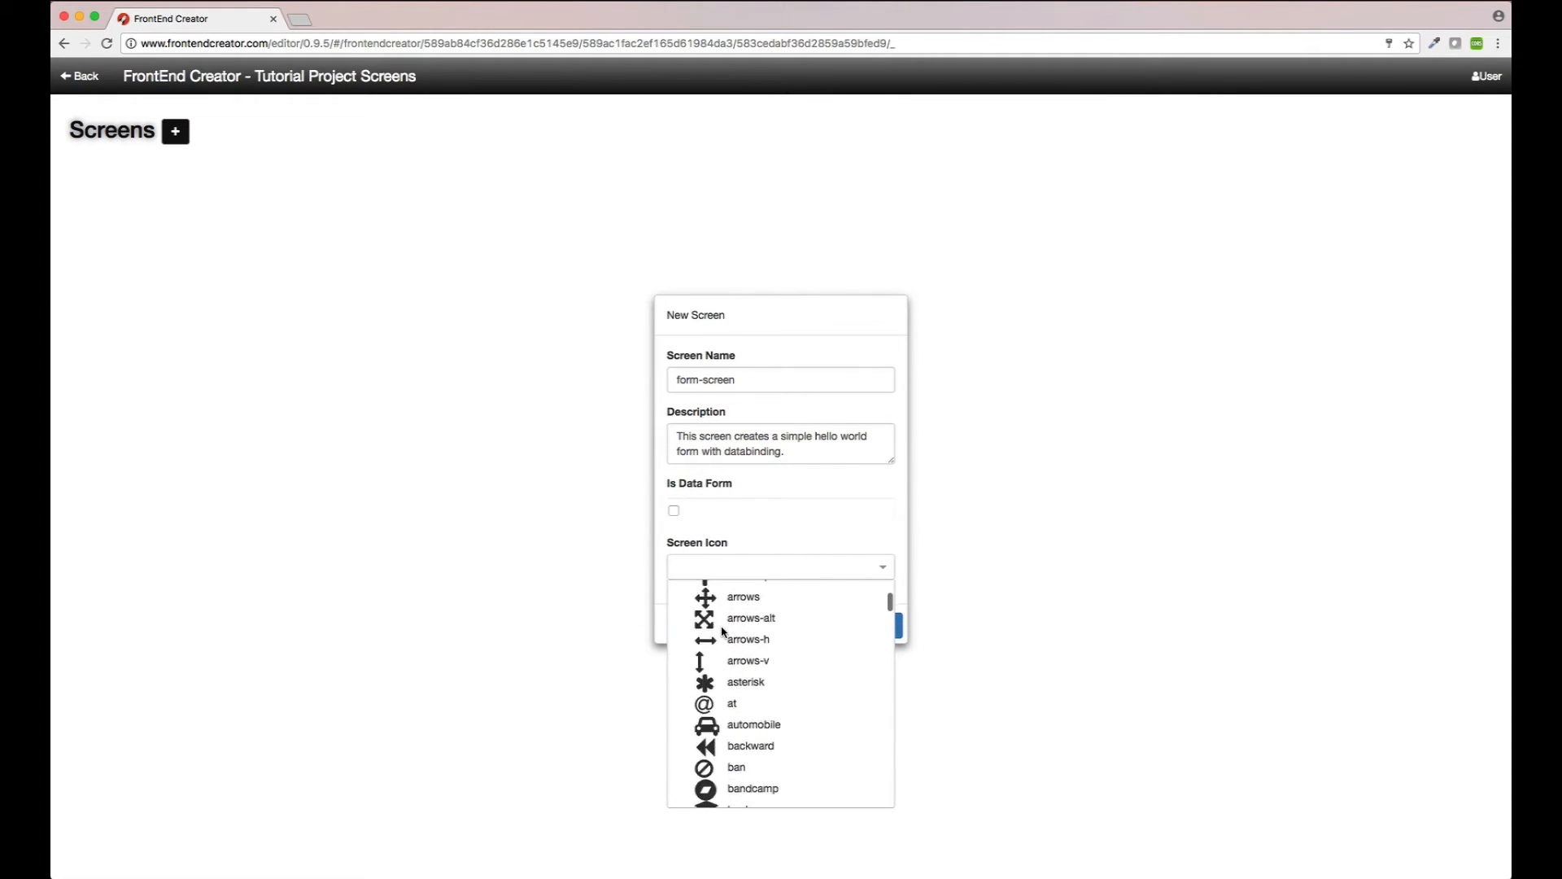
scroll(723, 631, "down", 12)
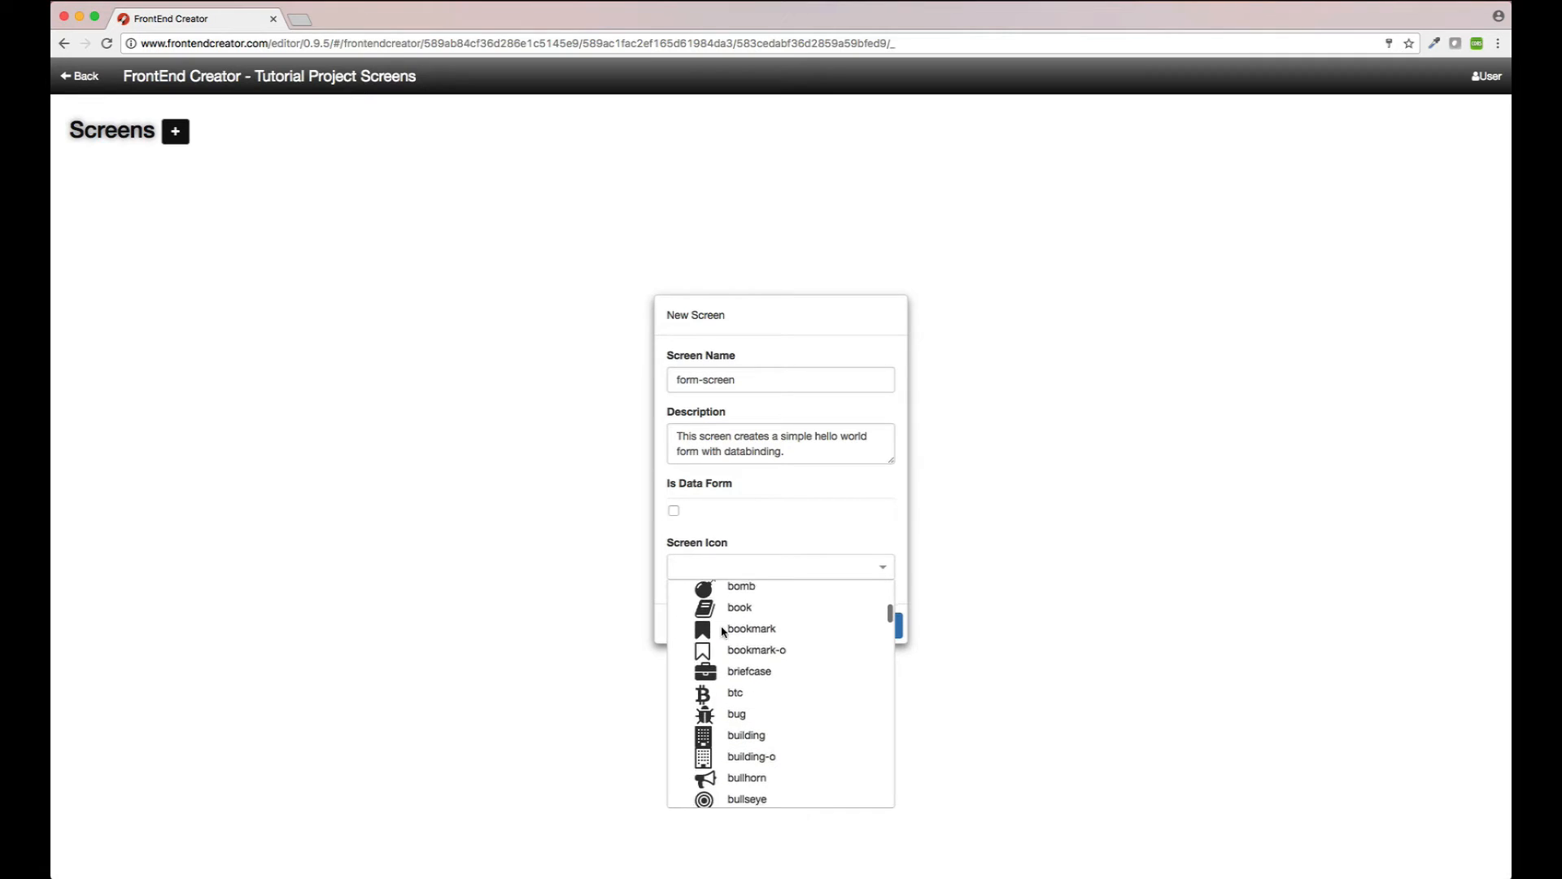
scroll(722, 631, "down", 10)
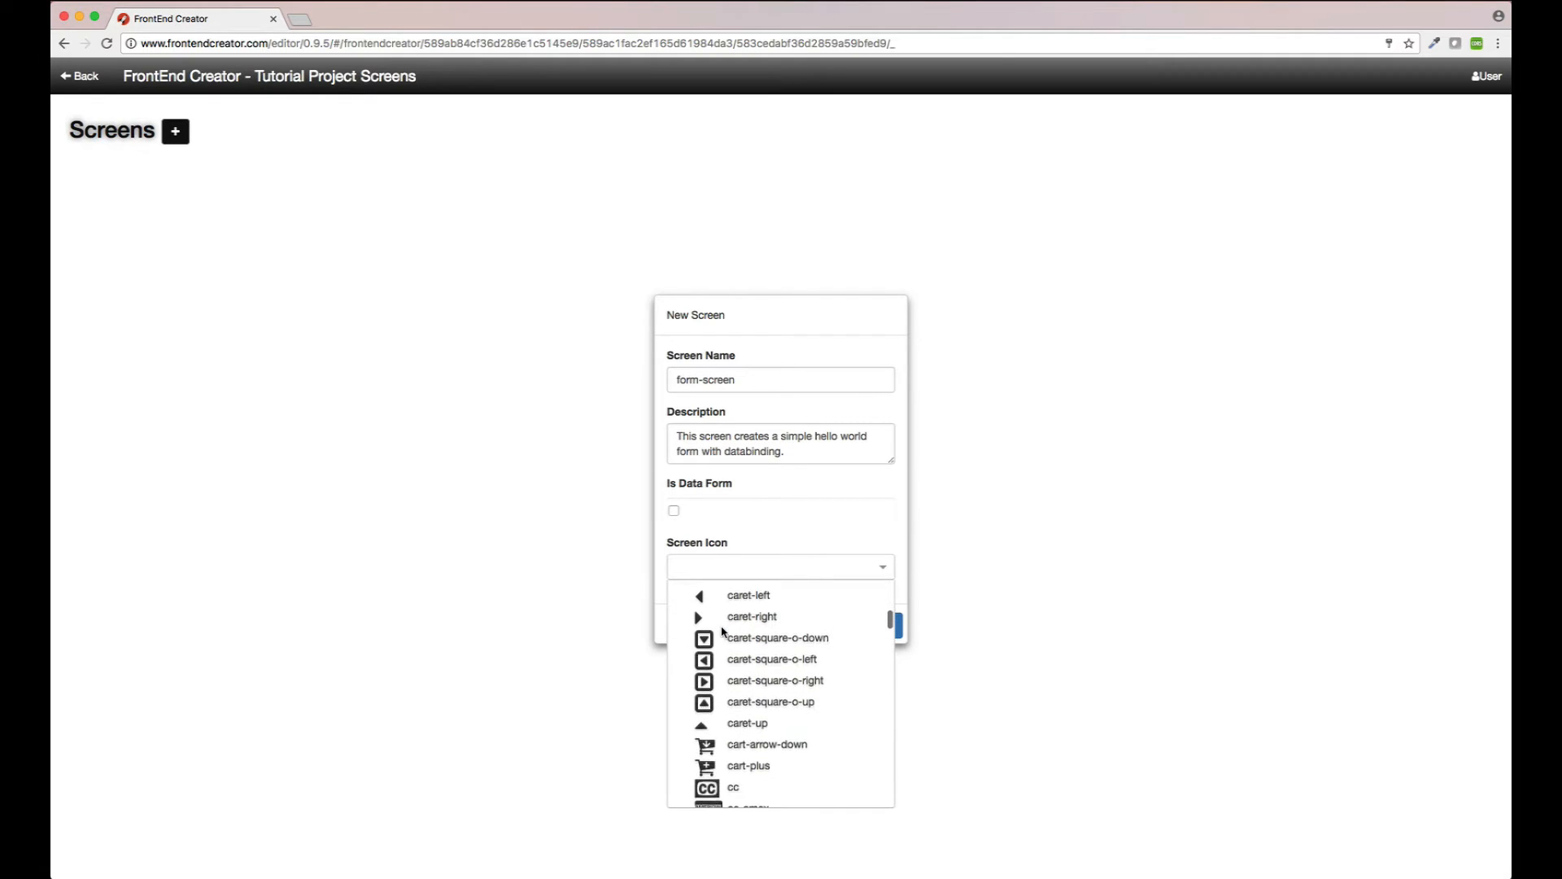
scroll(723, 632, "down", 10)
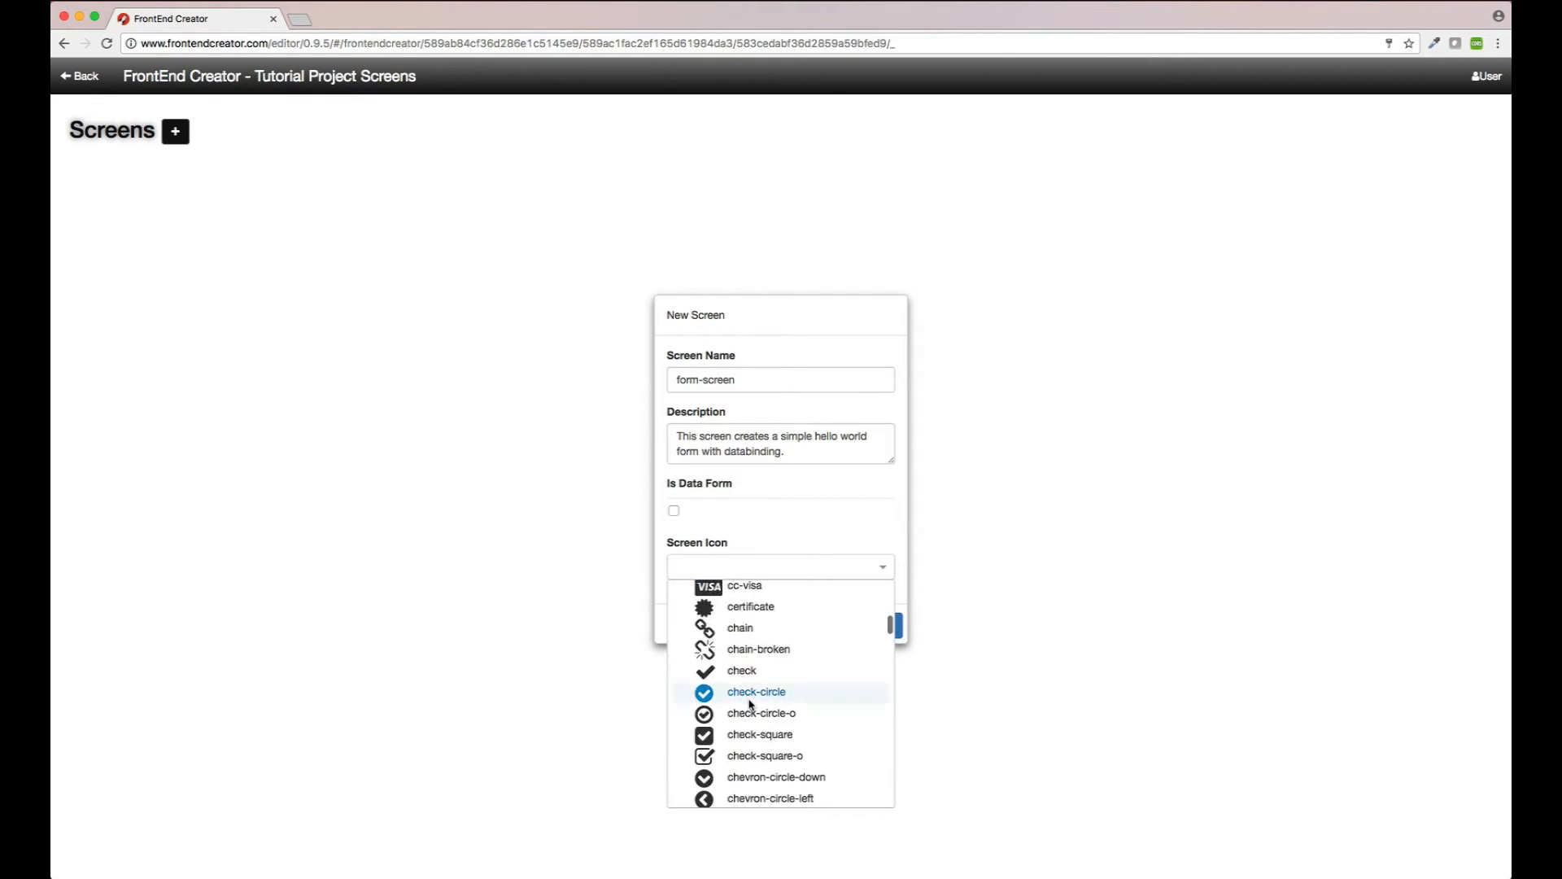
scroll(750, 704, "down", 10)
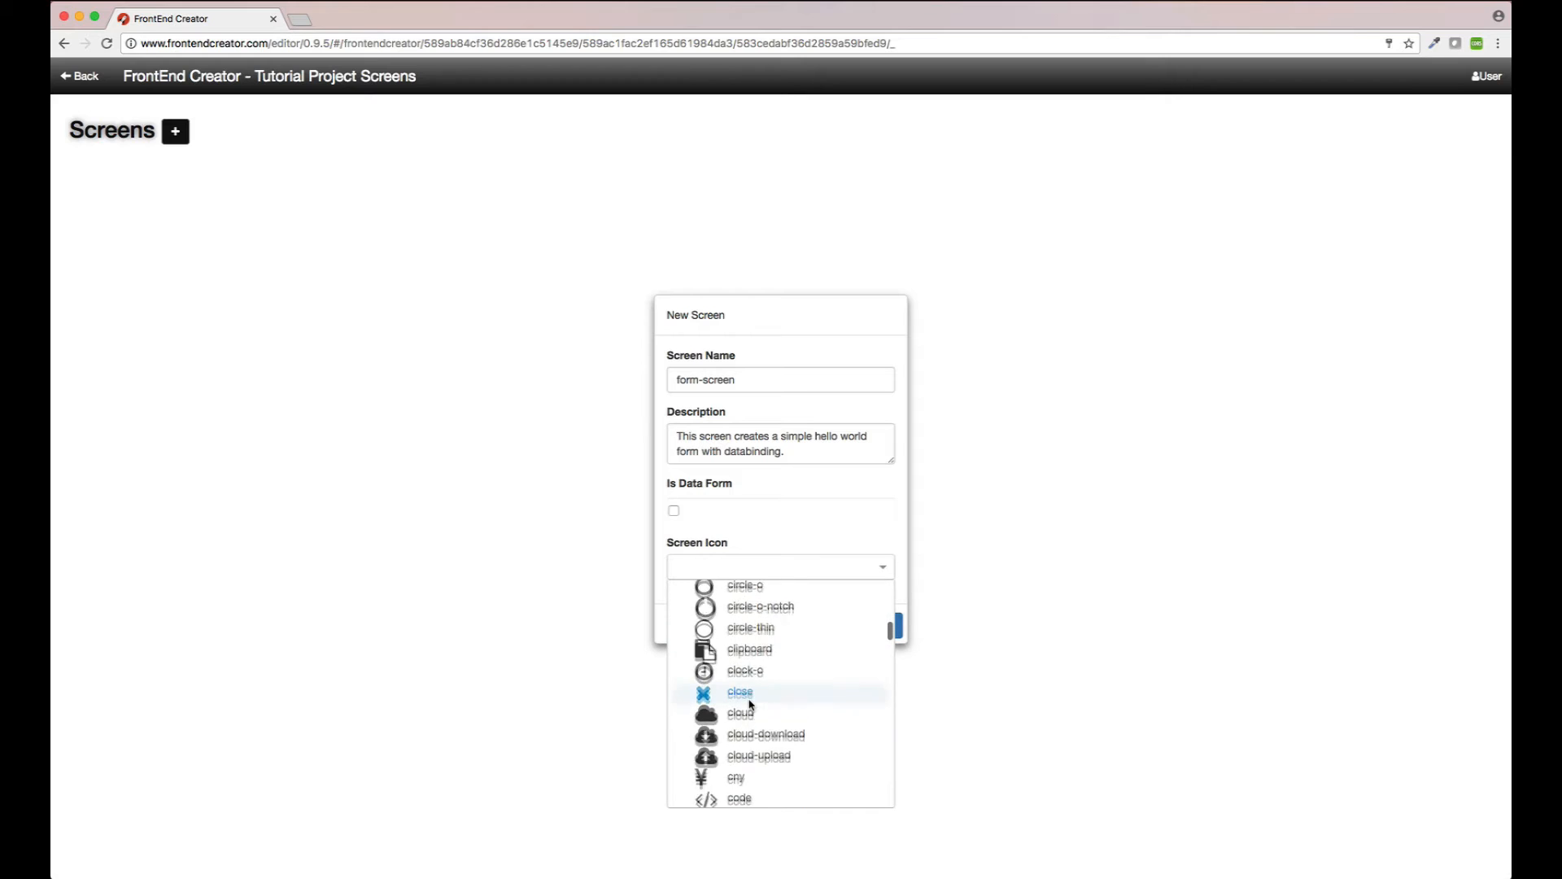
scroll(749, 704, "down", 5)
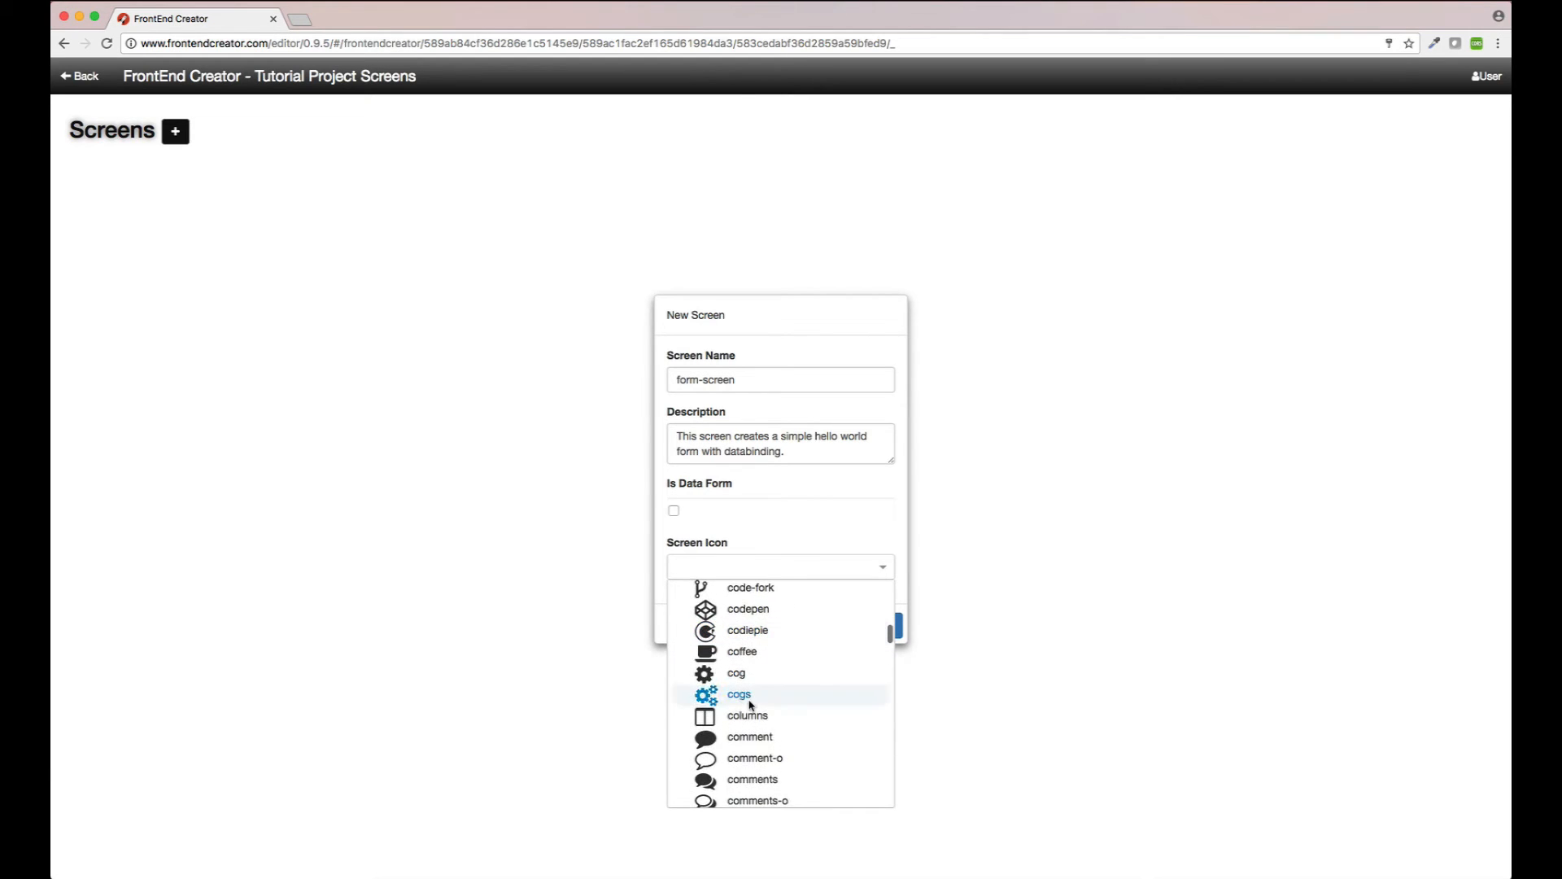
left_click(750, 717)
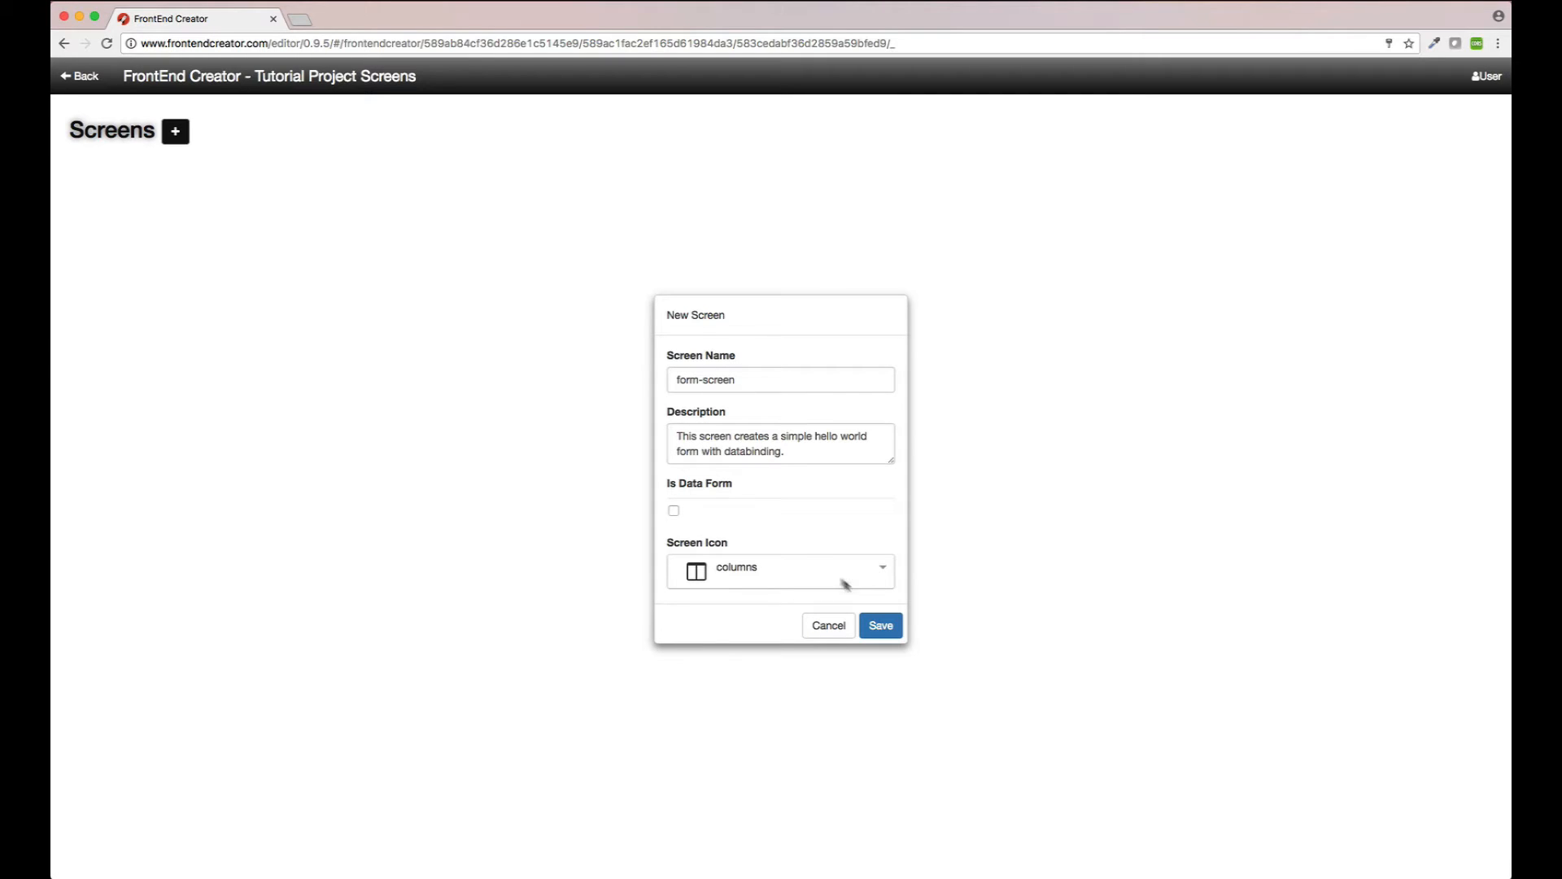
left_click(879, 625)
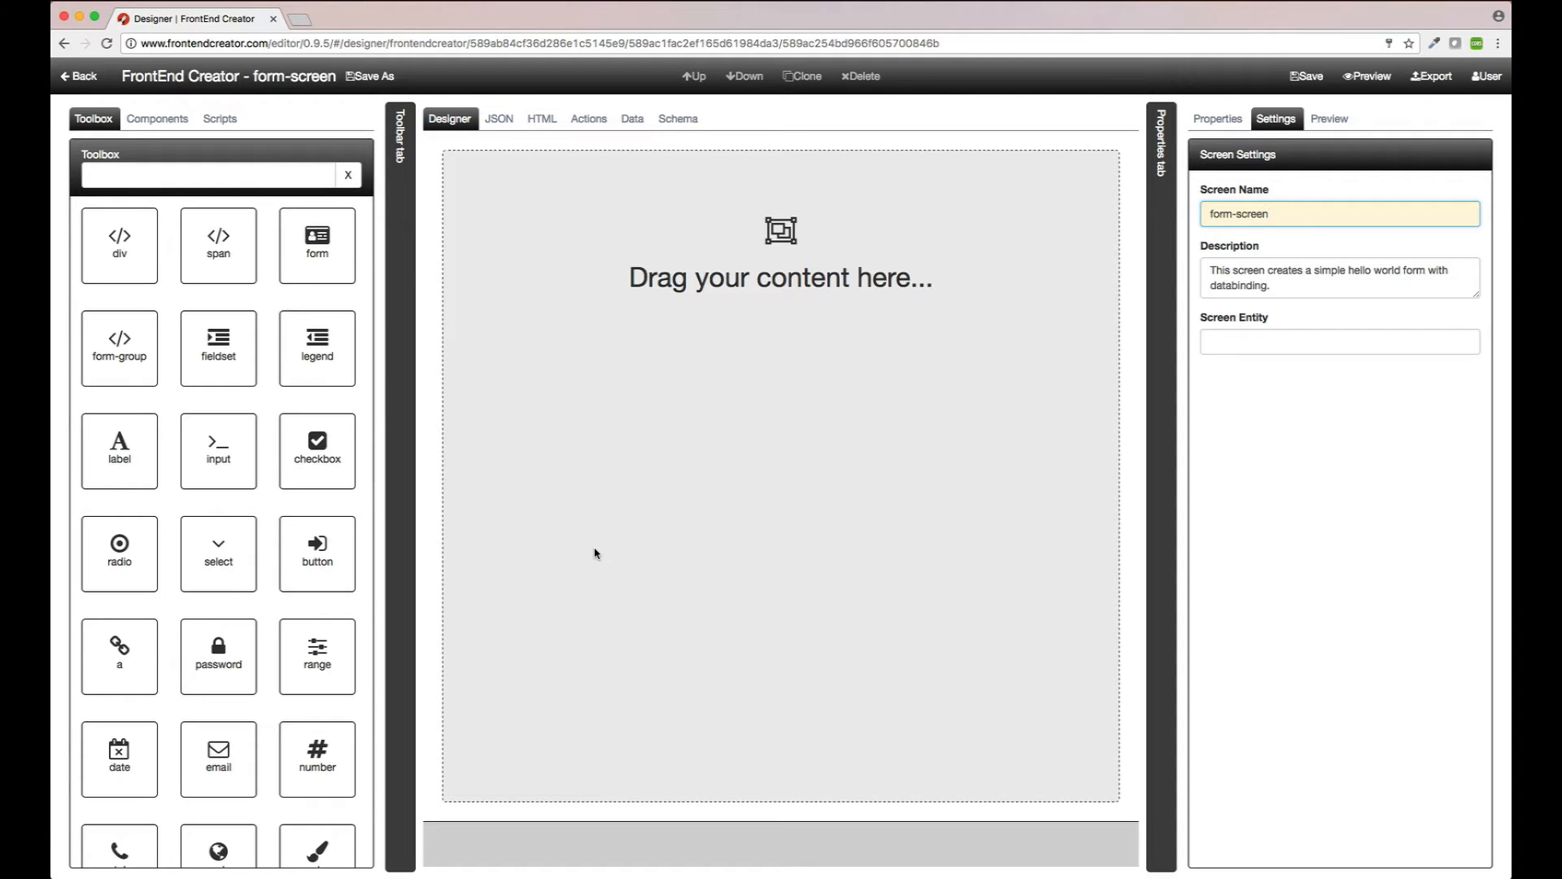
Step: Place a form container at the top of the canvas and select it
left_click(327, 254)
left_click_drag(327, 255, 603, 285)
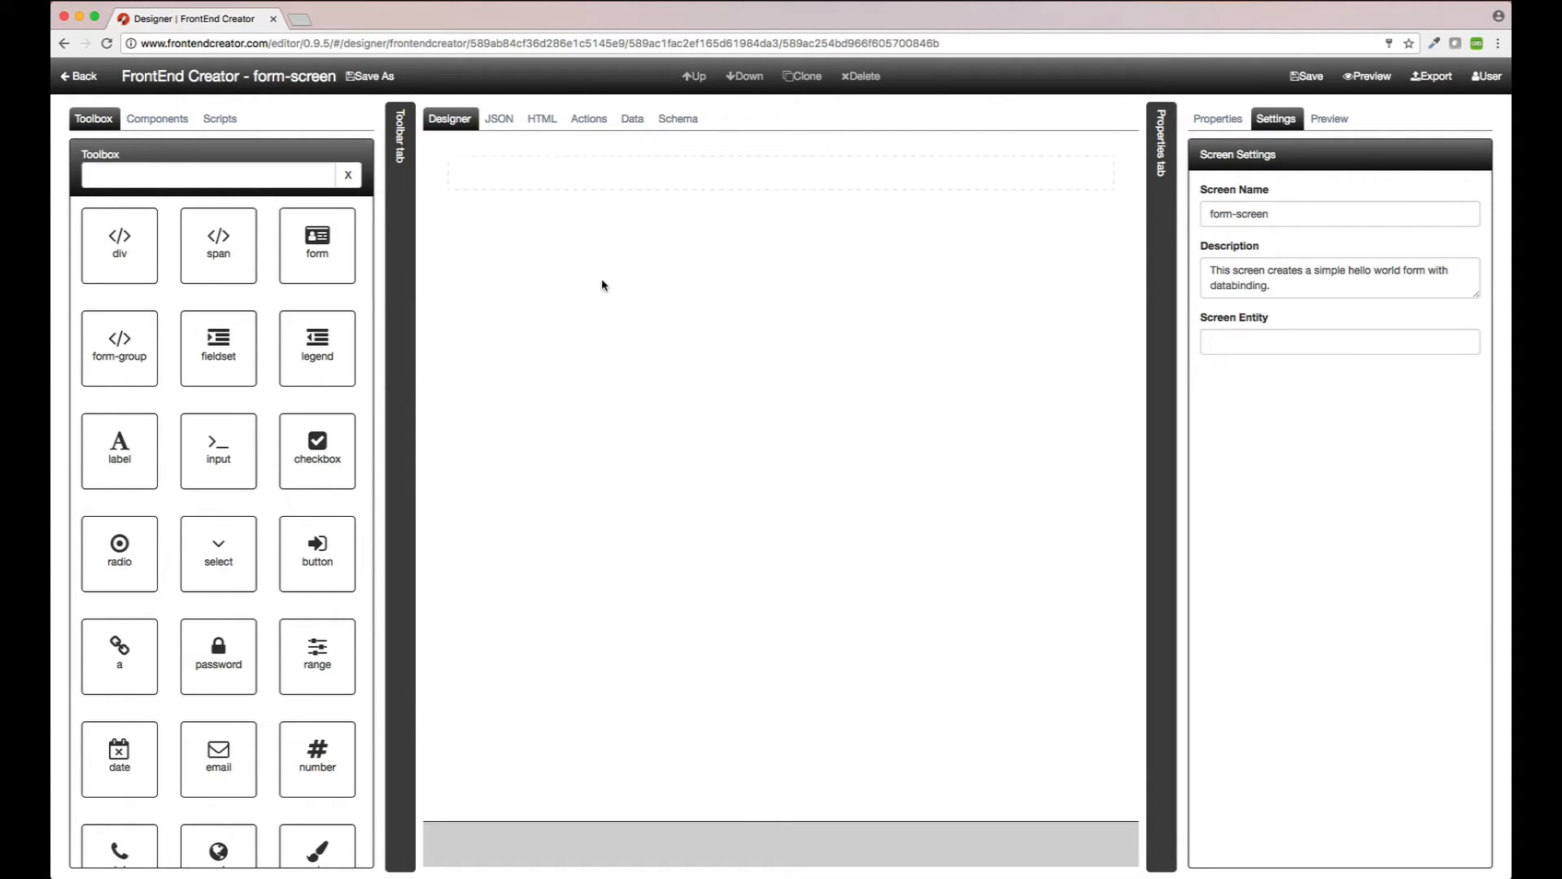
left_click(531, 177)
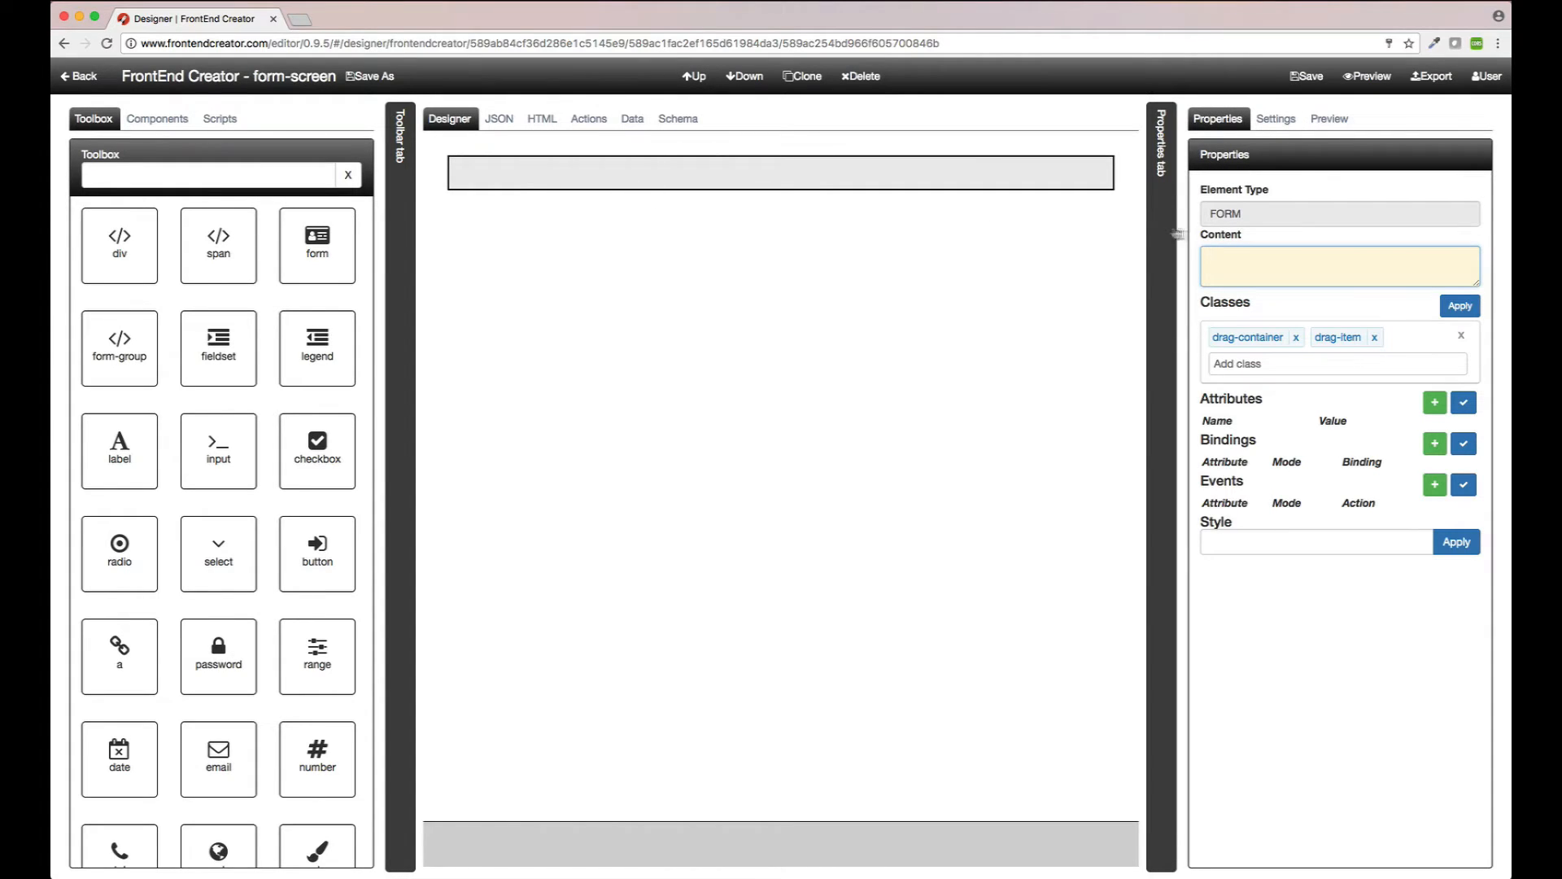
Step: Add the full-height and padding-15 classes to the form
left_click(1230, 364)
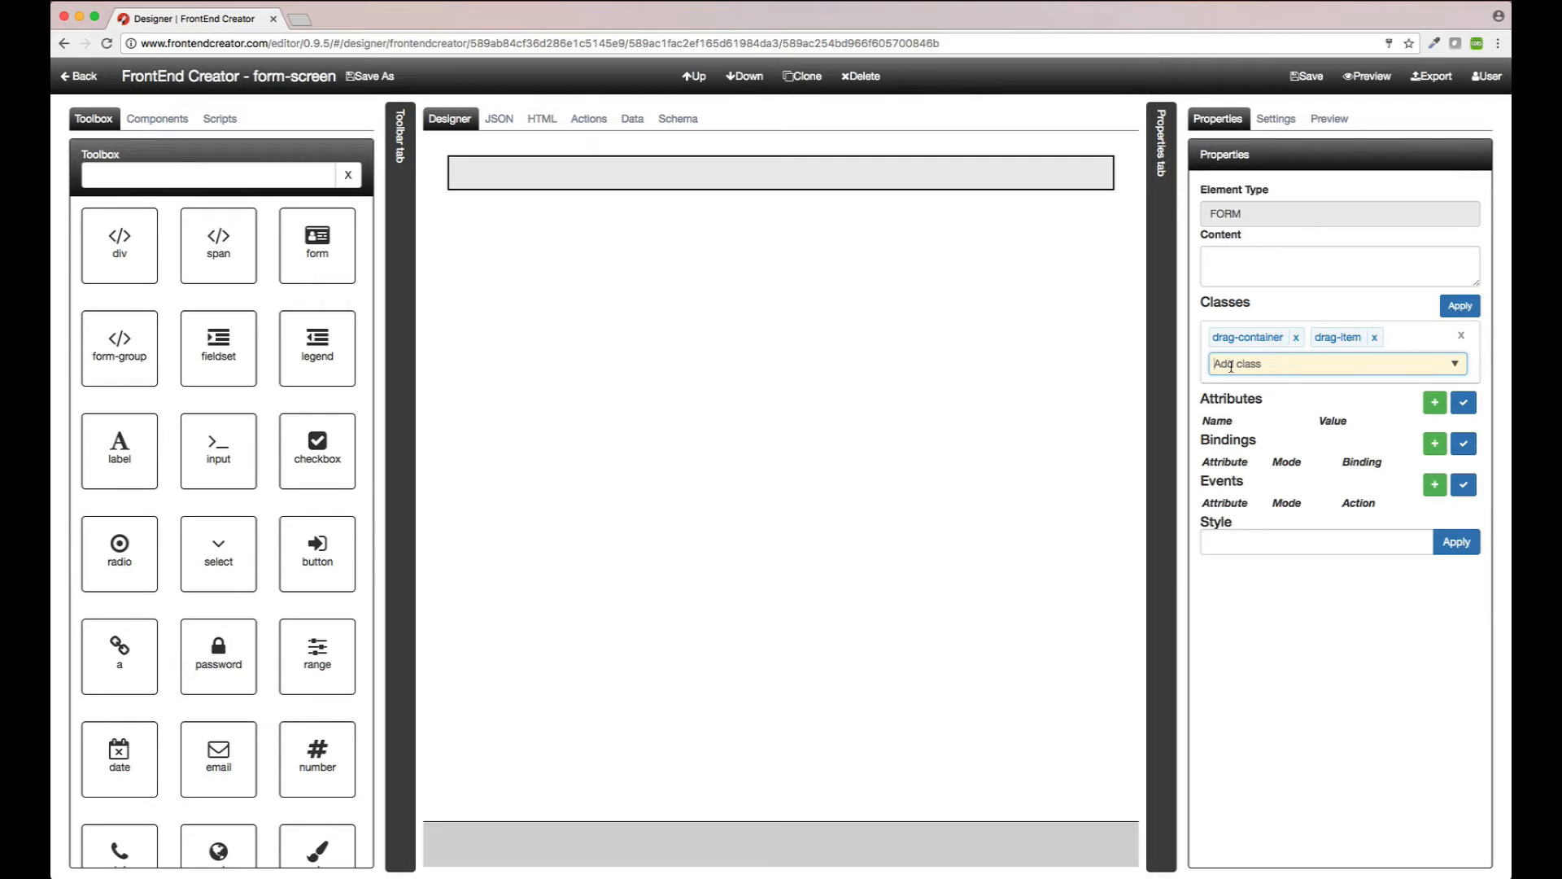
type("full")
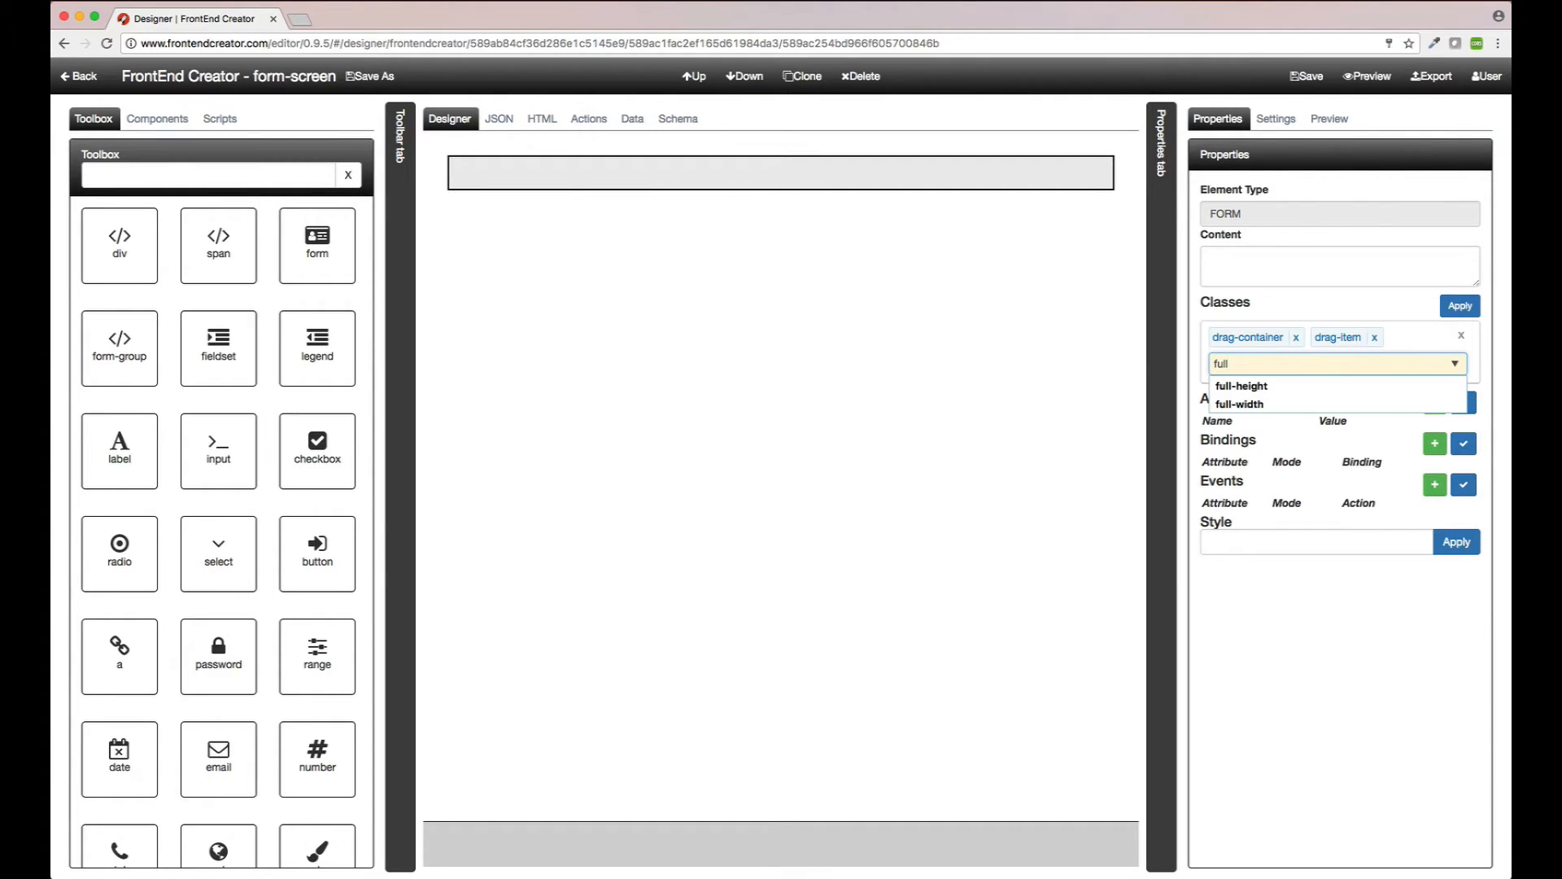
type("-height")
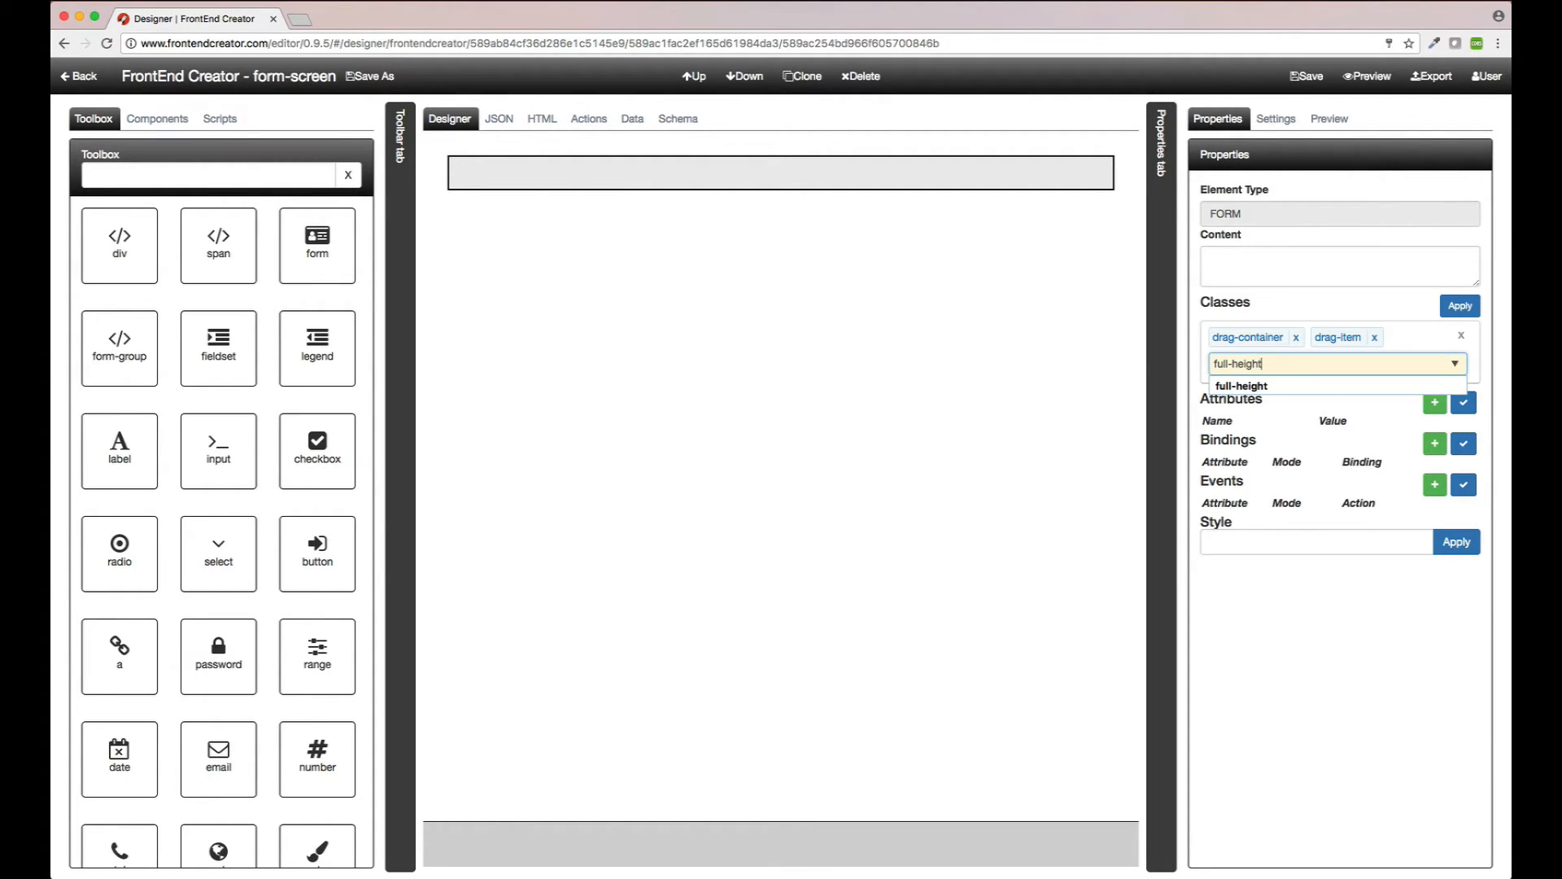
left_click(1300, 386)
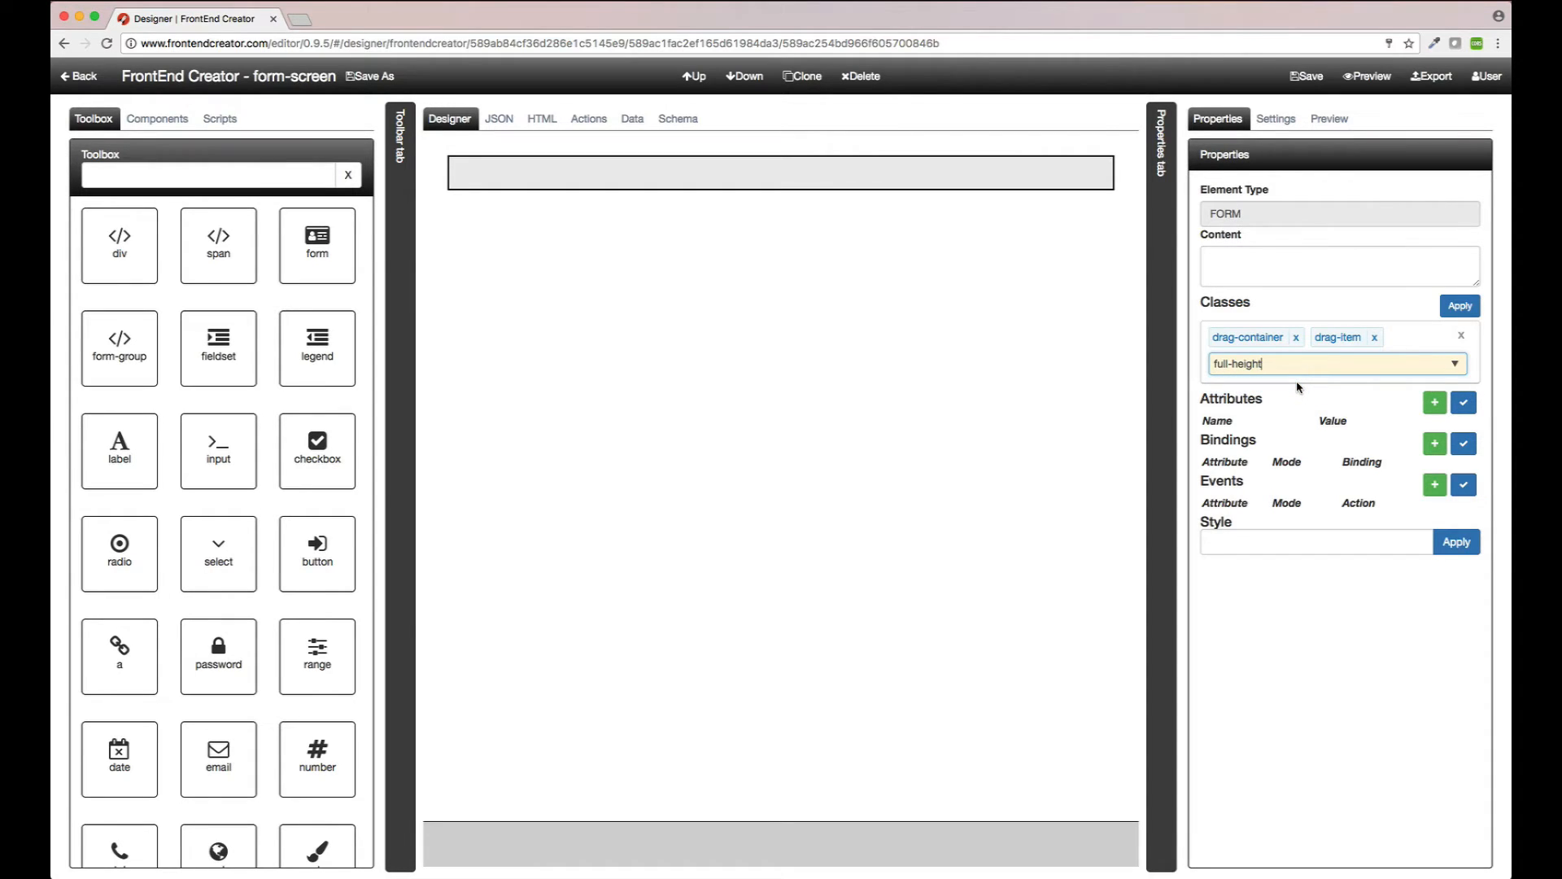
key("Return")
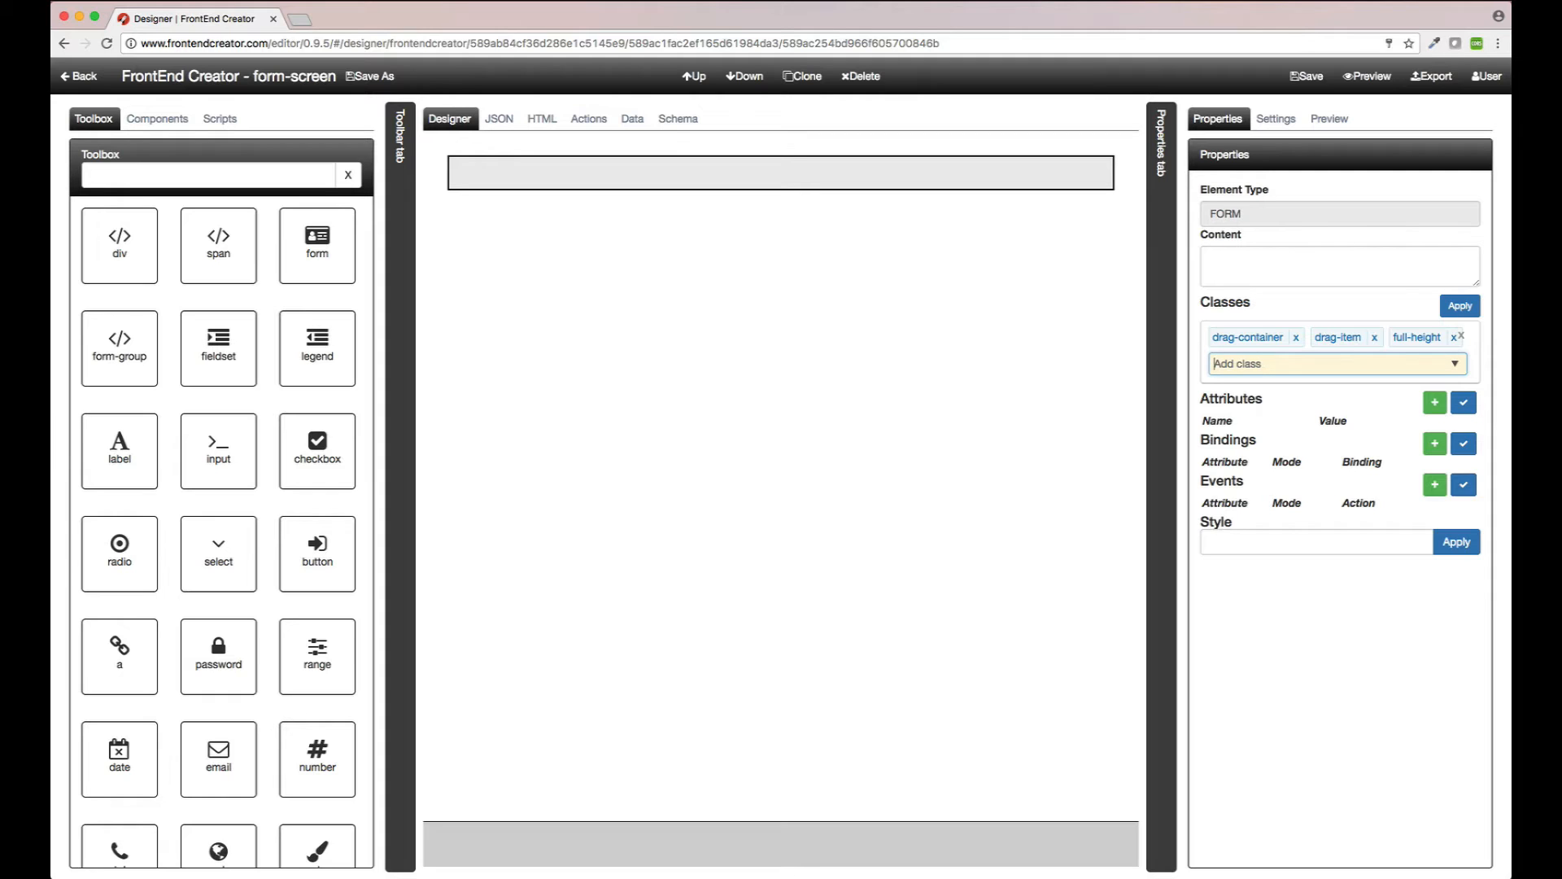
type("padd")
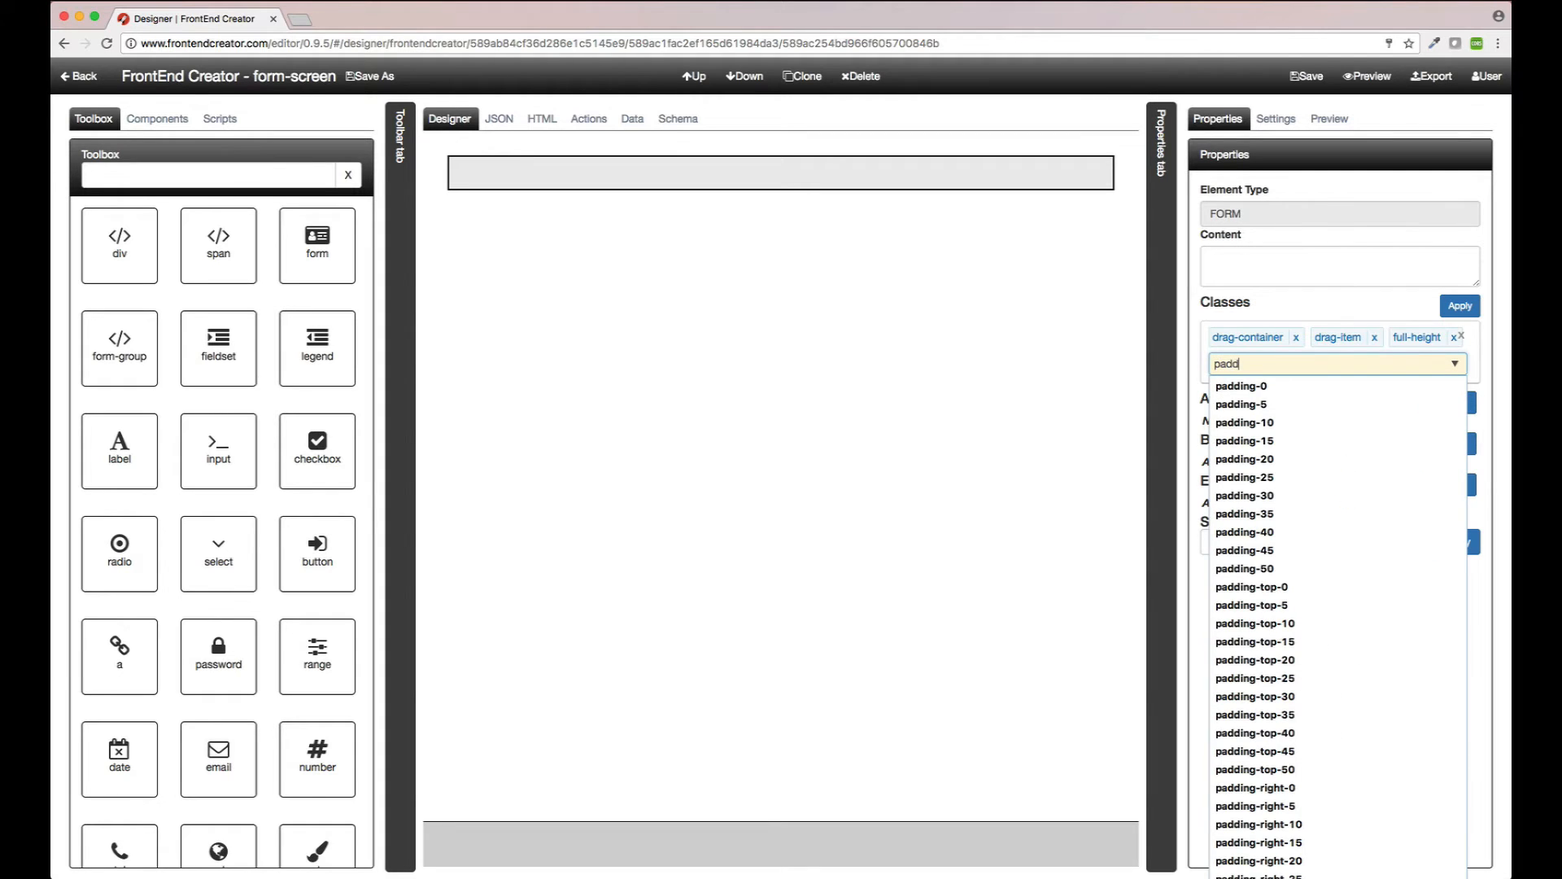
type("ing-15")
key("Return")
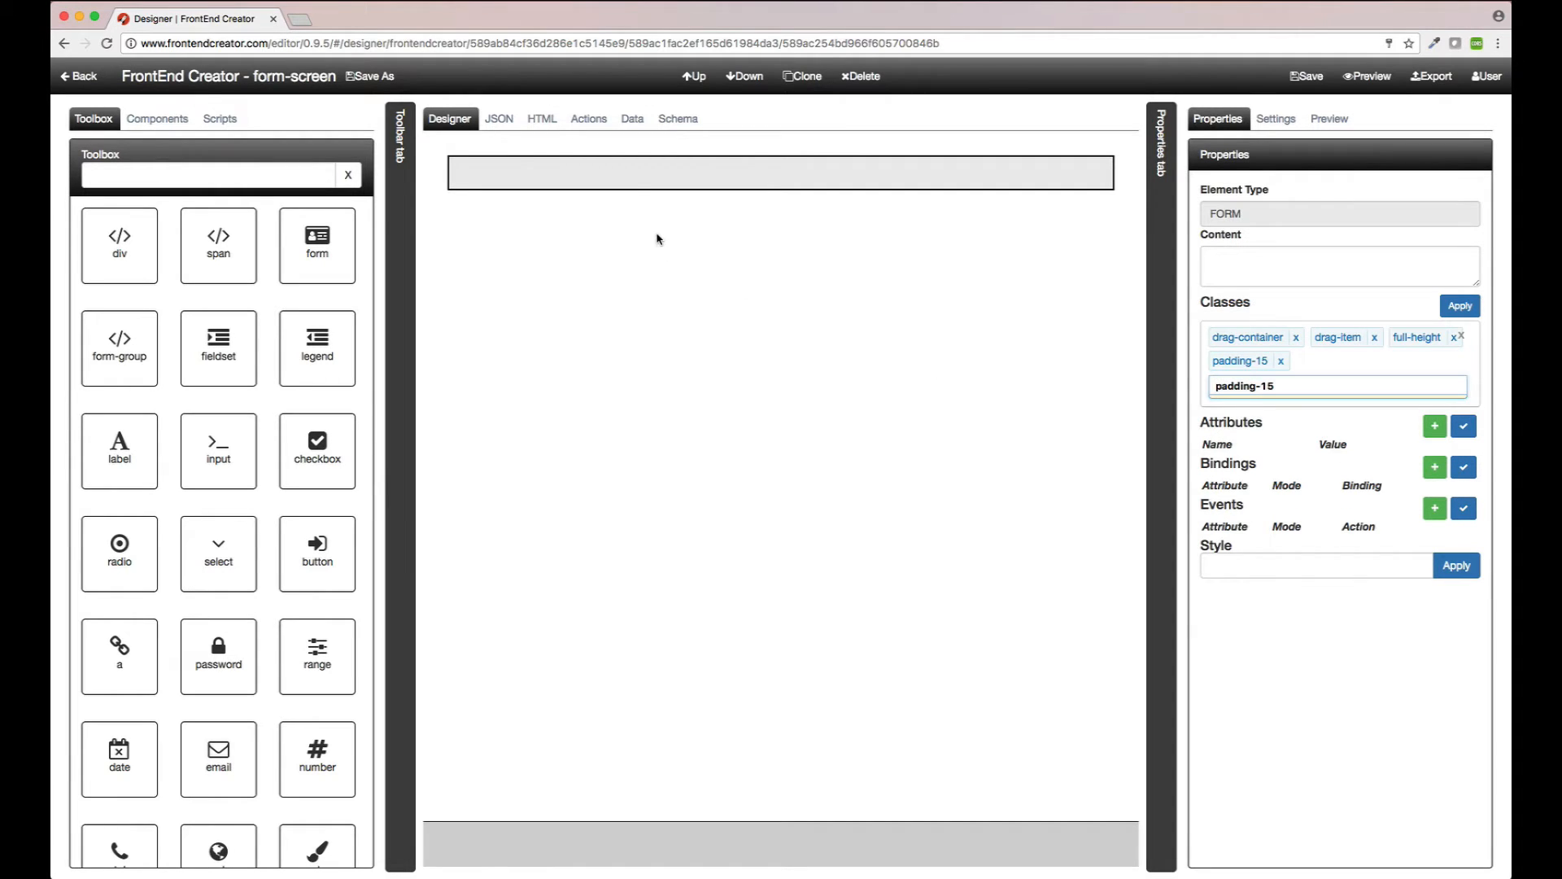
left_click(627, 184)
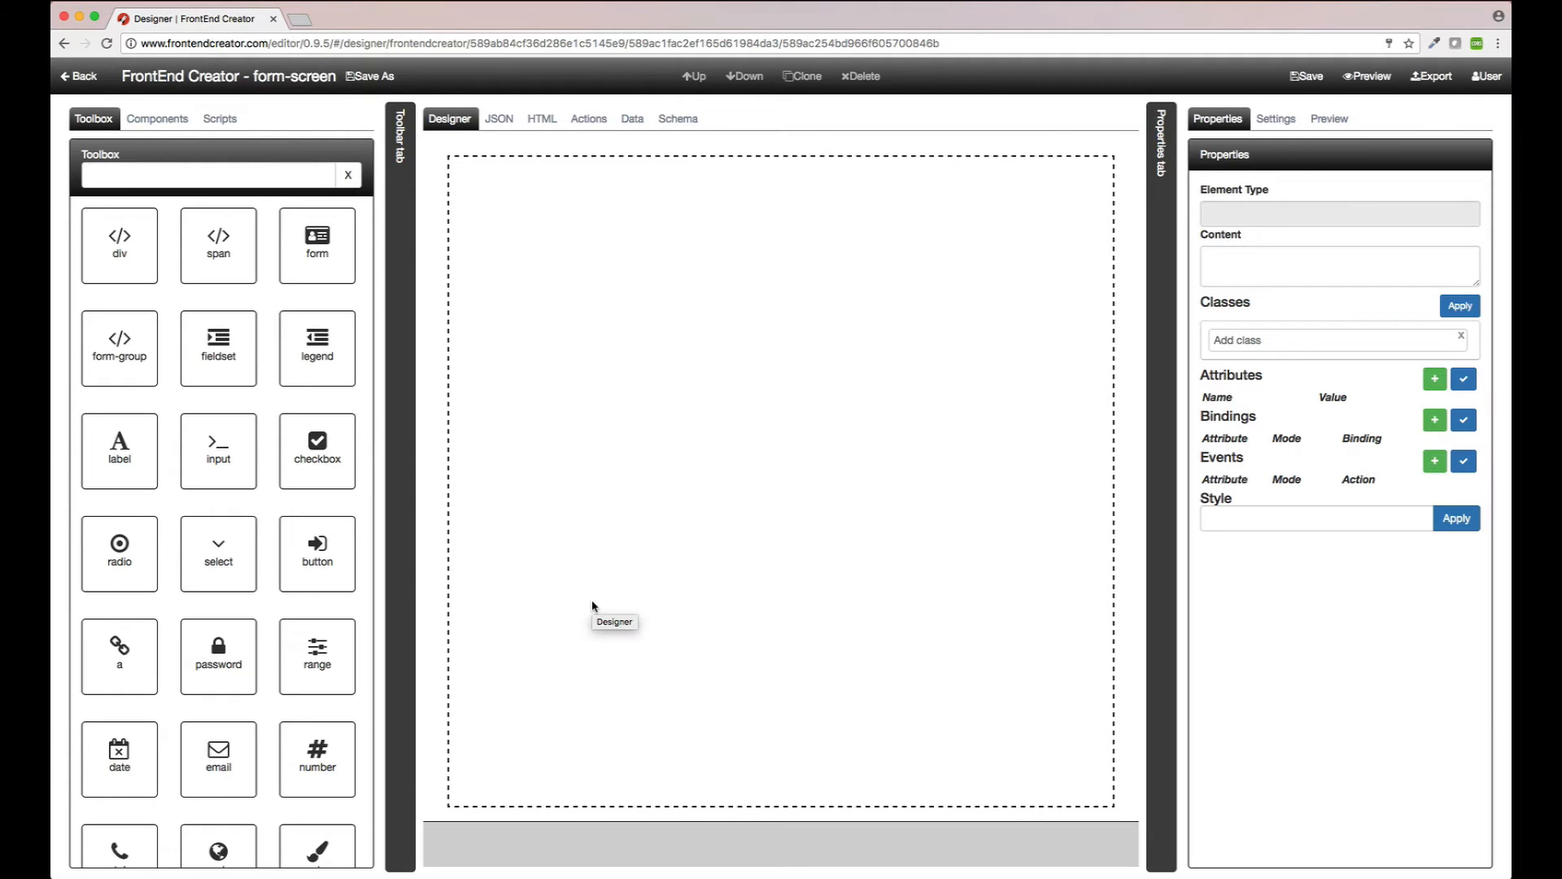
Step: Add a form group containing a label and text input, with a button below it
left_click_drag(122, 359, 594, 349)
left_click(573, 207)
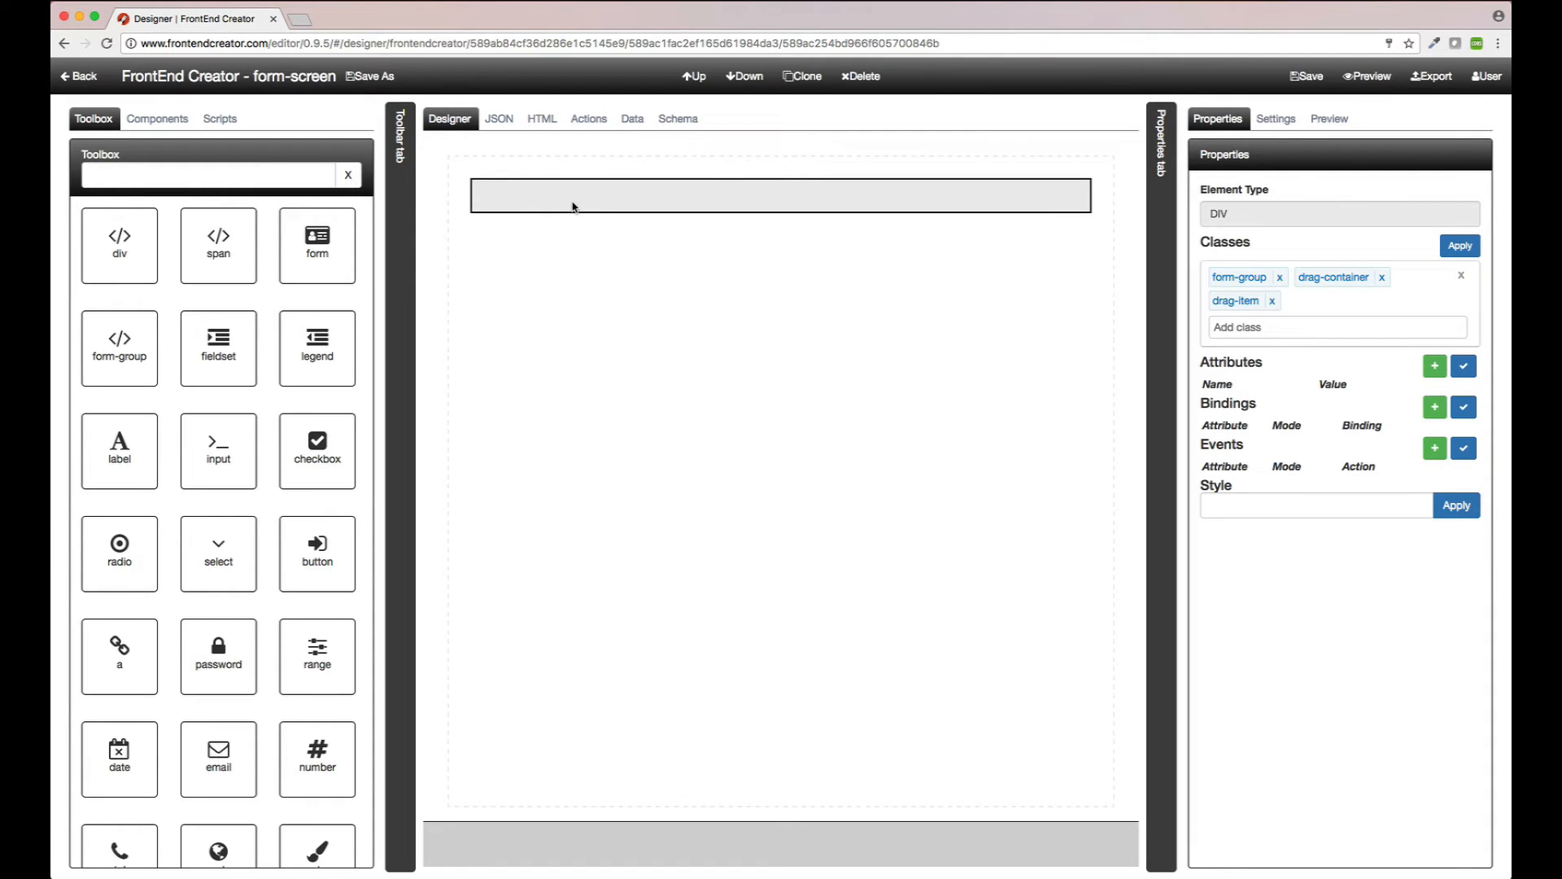
left_click(574, 207)
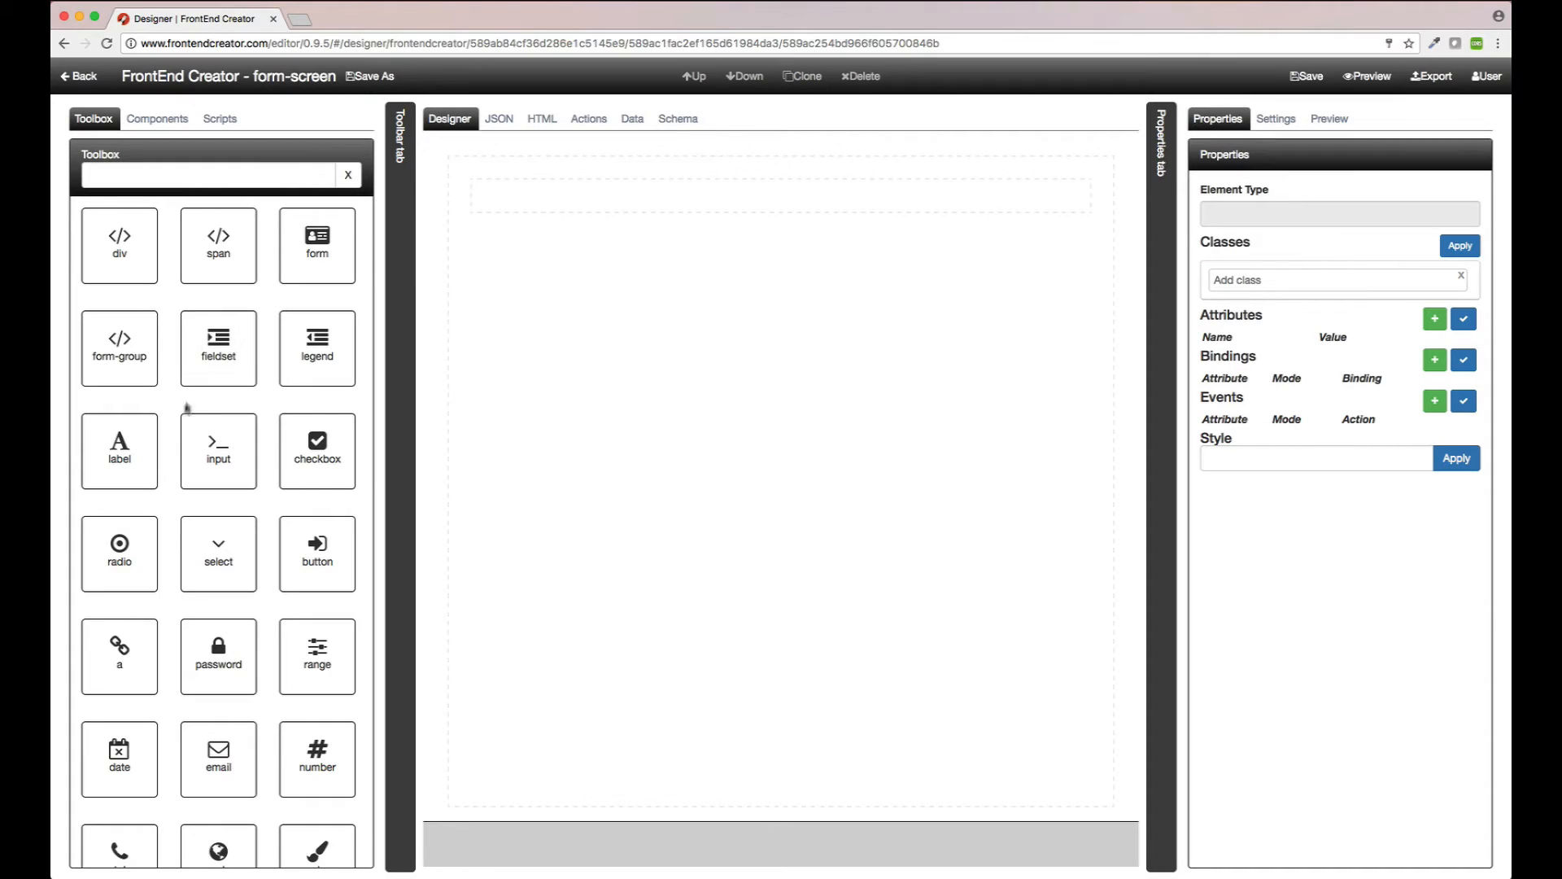
left_click_drag(122, 460, 561, 201)
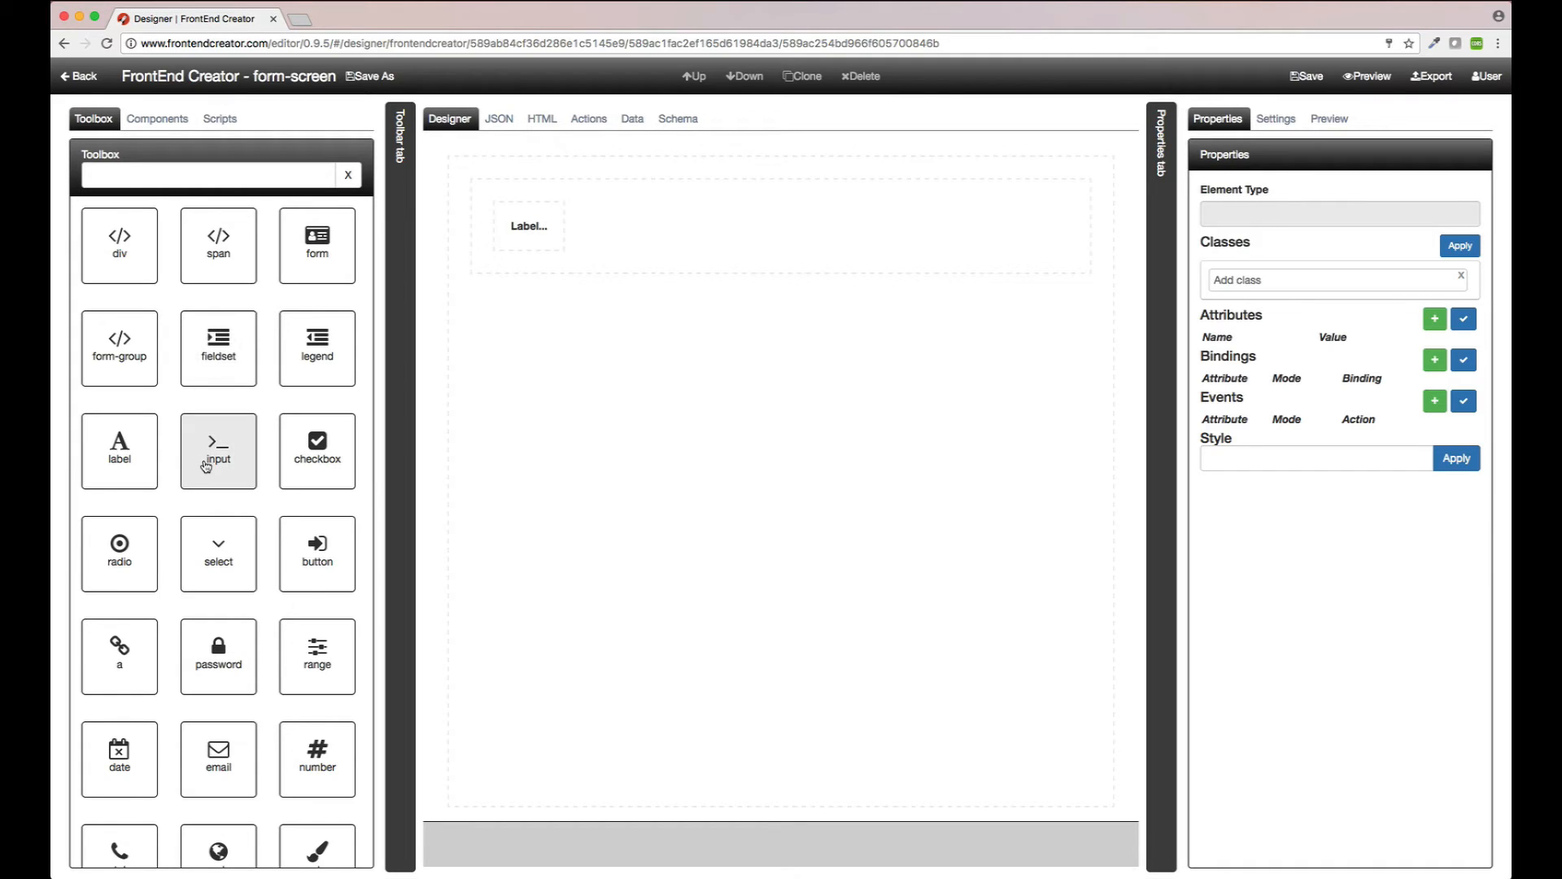
left_click_drag(206, 466, 686, 244)
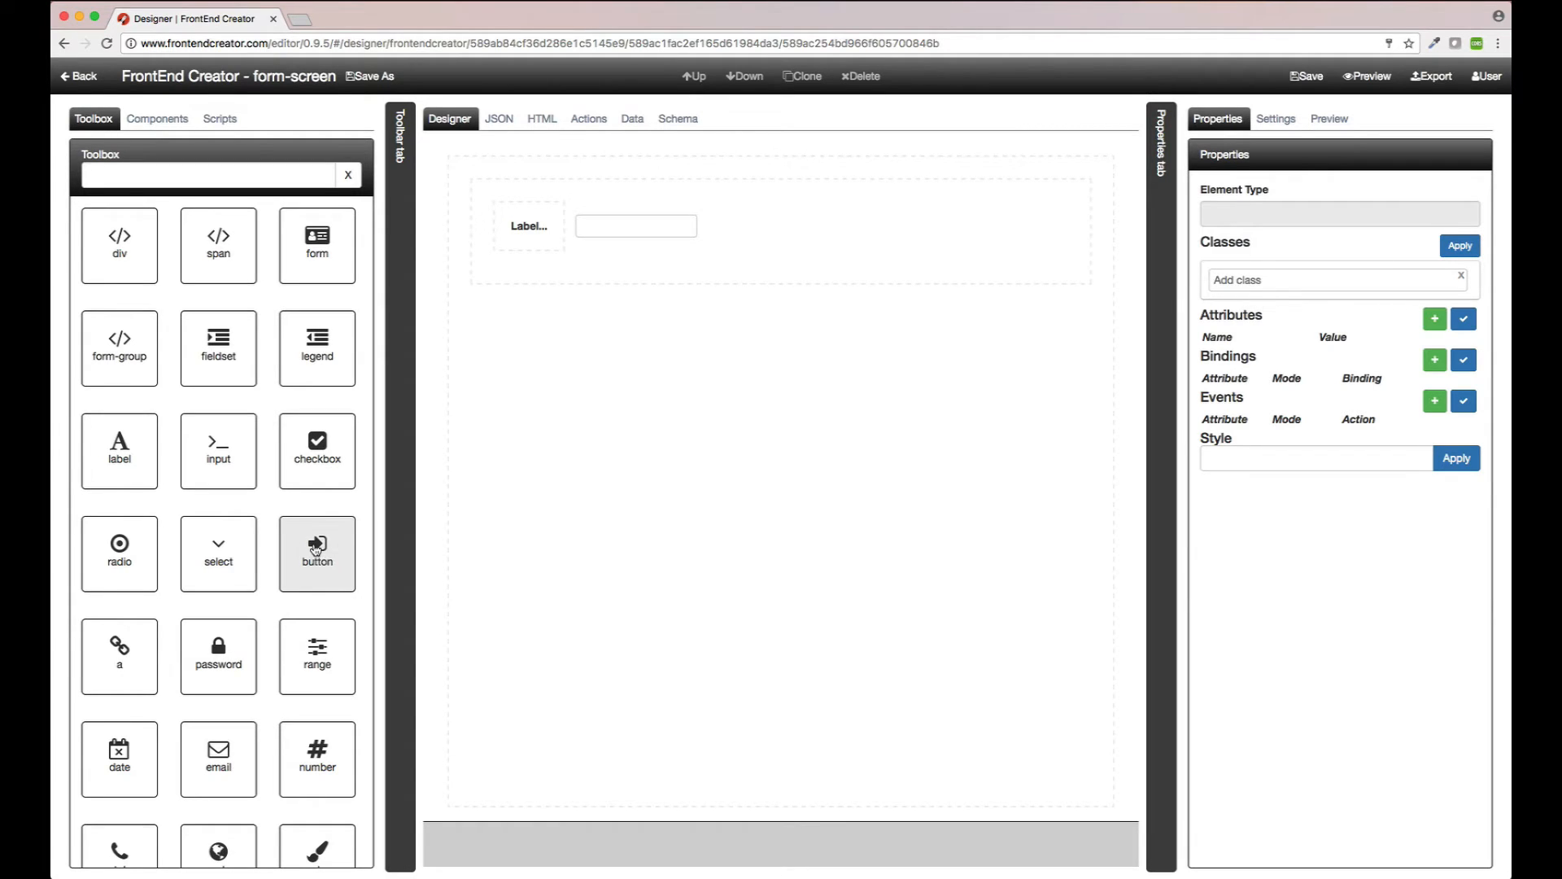
left_click_drag(316, 550, 609, 333)
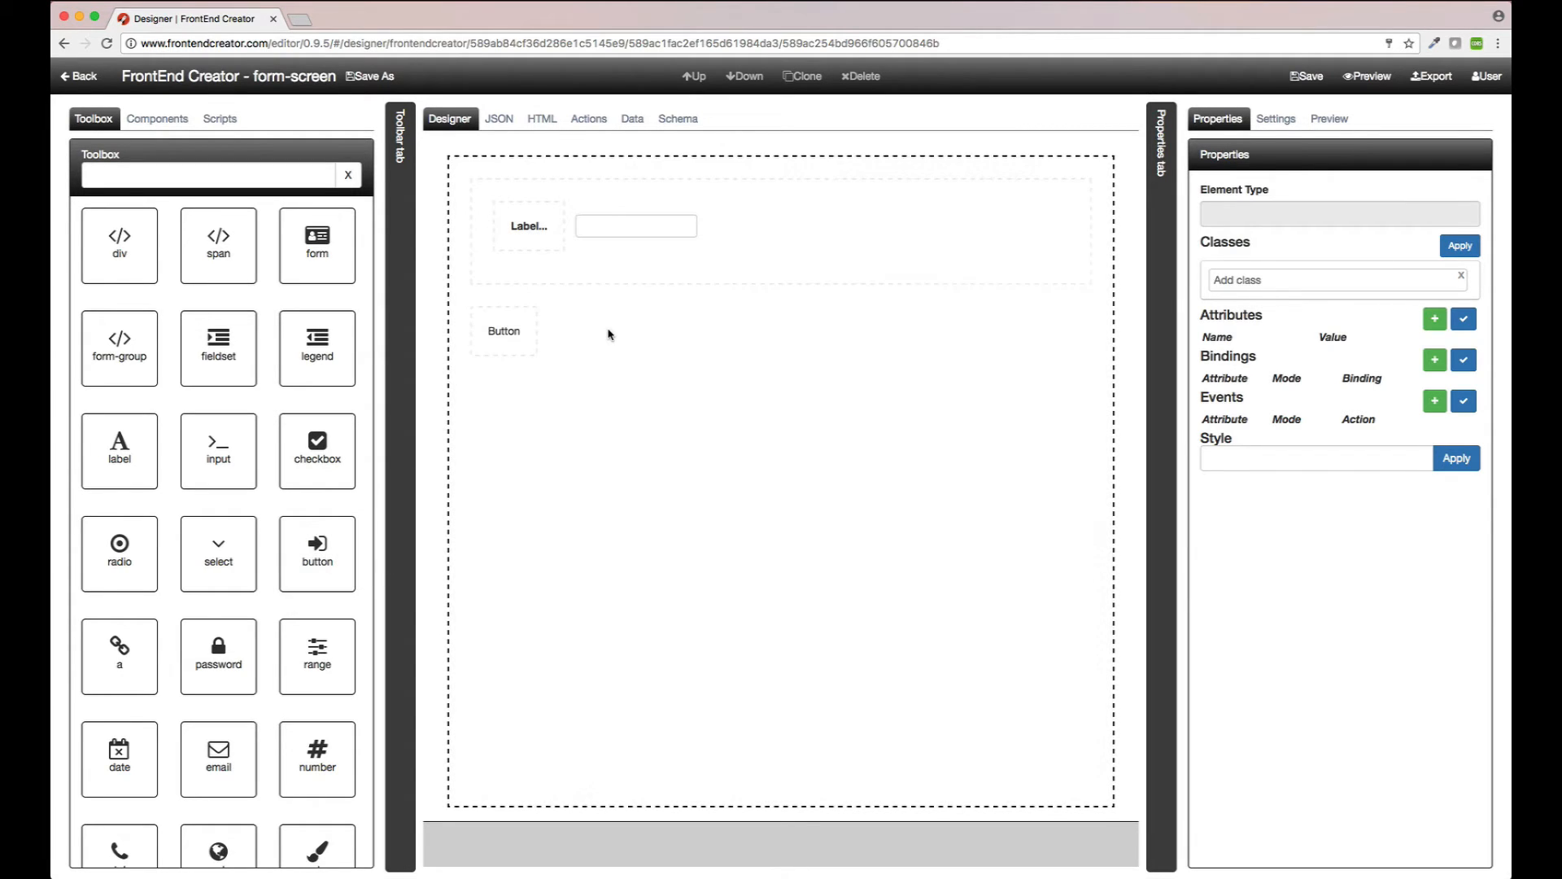
left_click(524, 229)
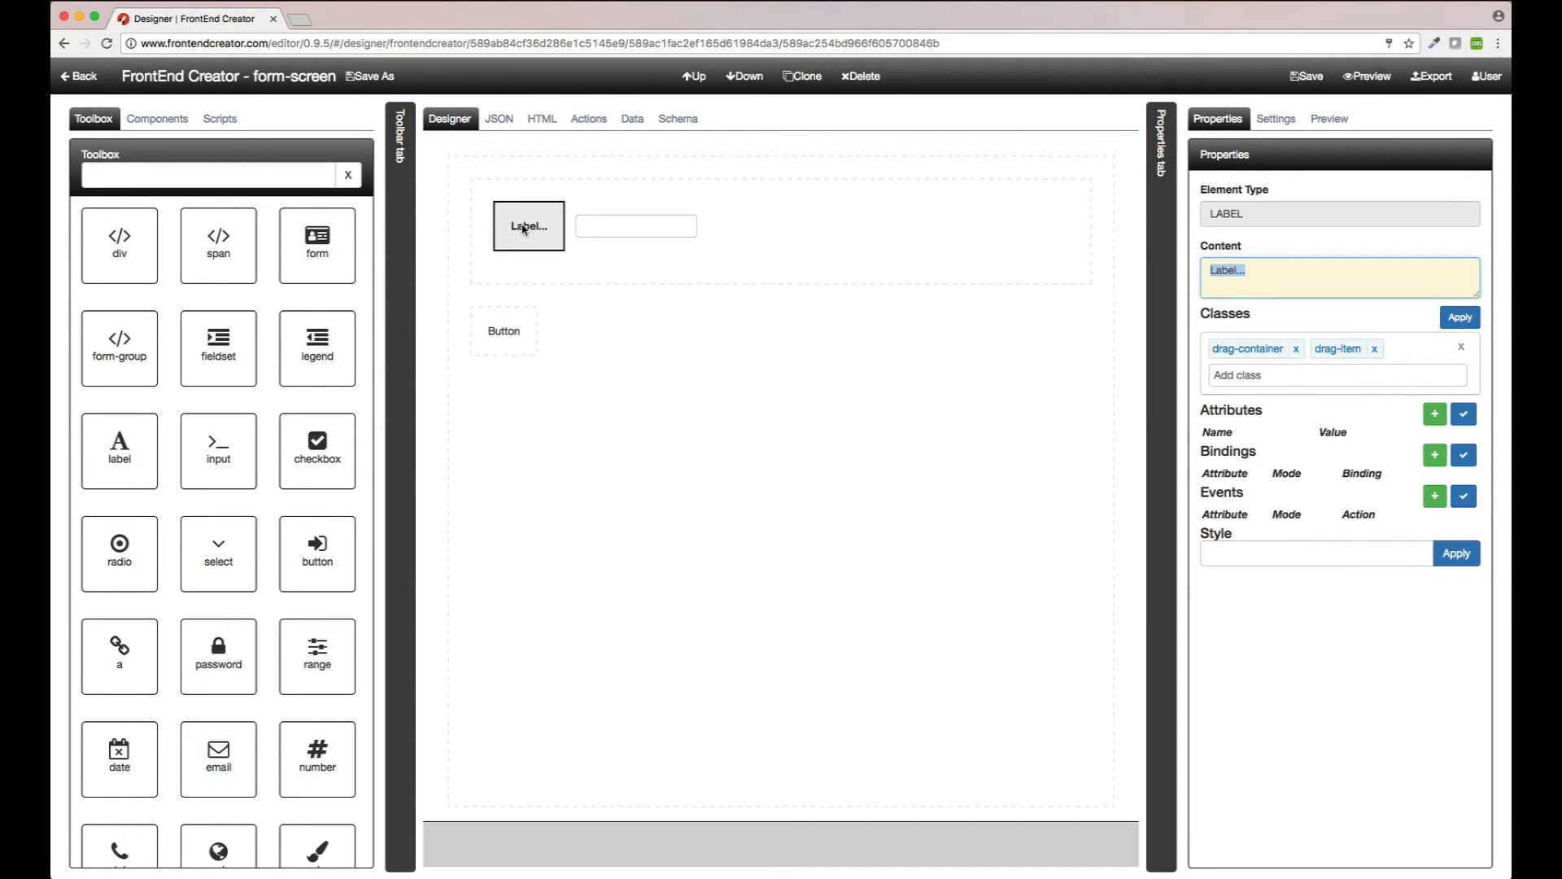
Step: Change the label text to 'Enter your name' and add the margin-right-10 class
type("Enter your n")
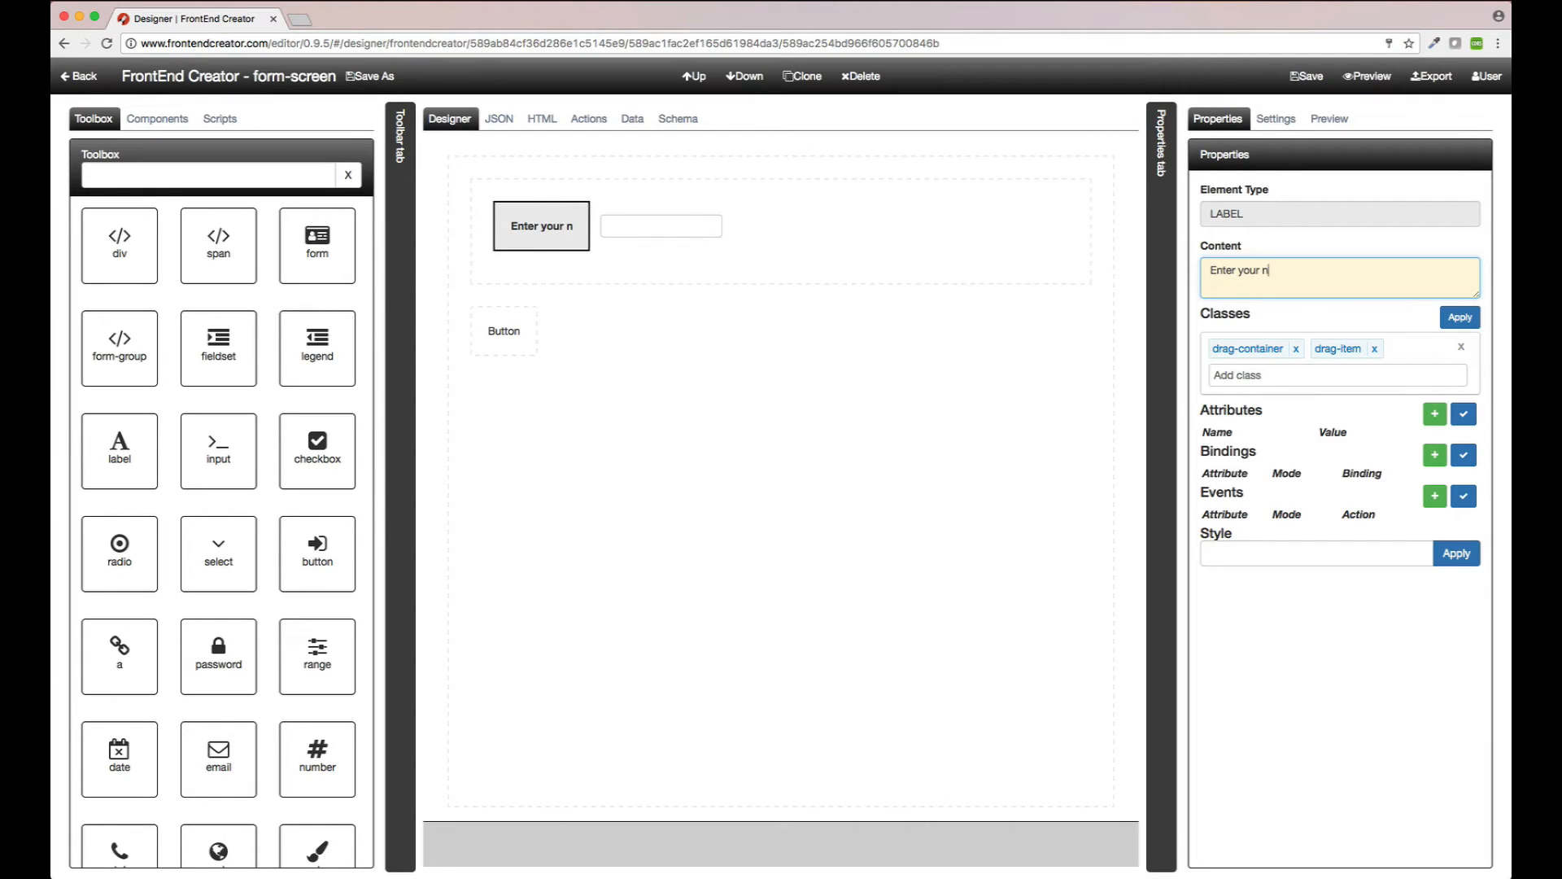
type("ame")
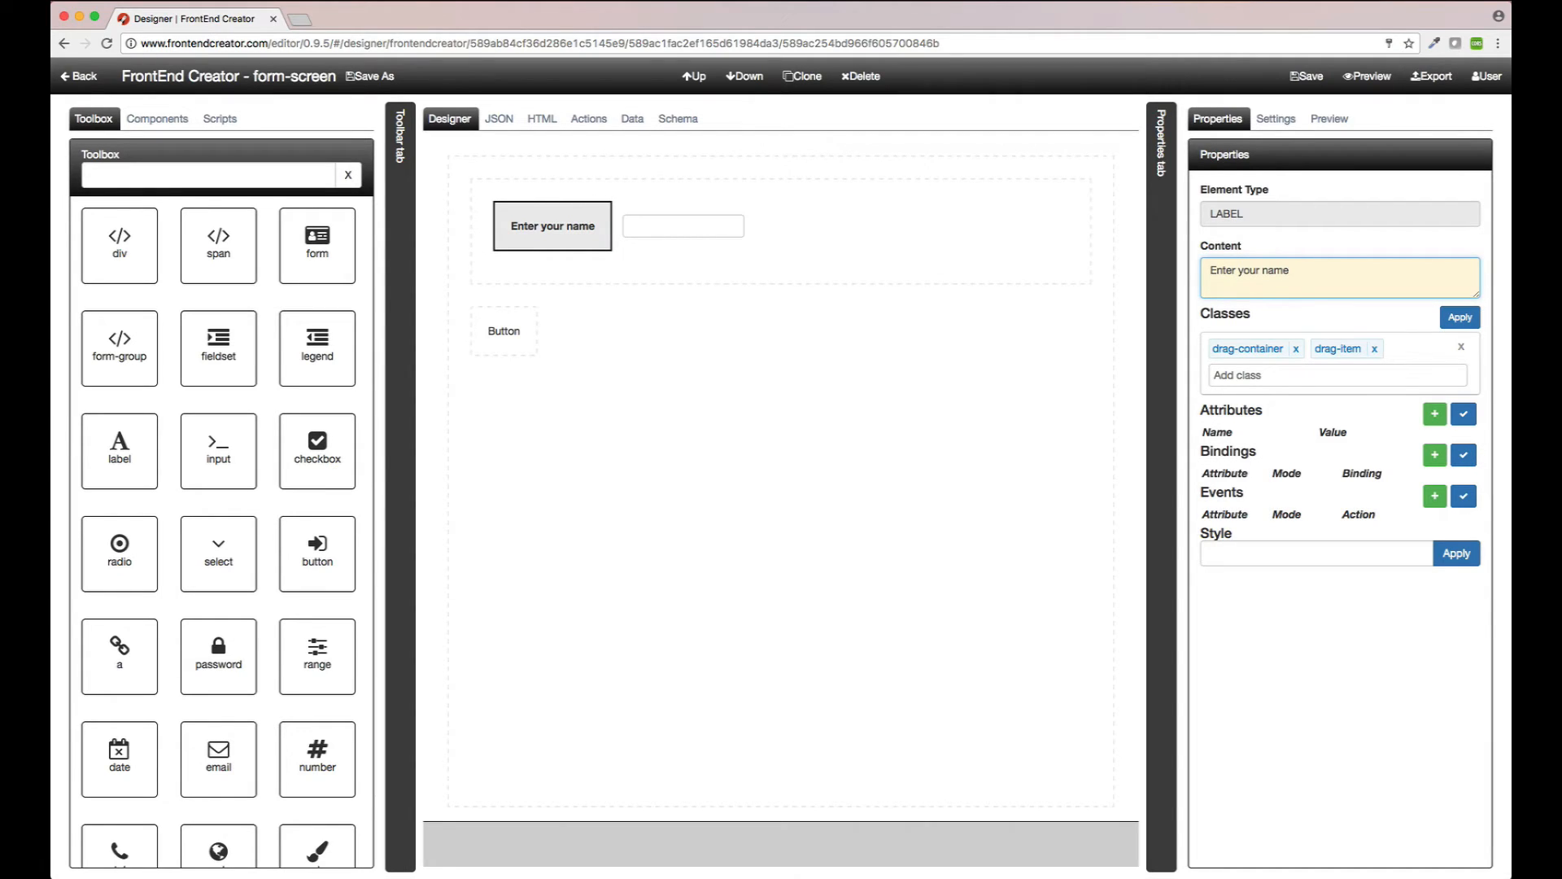
left_click(1258, 374)
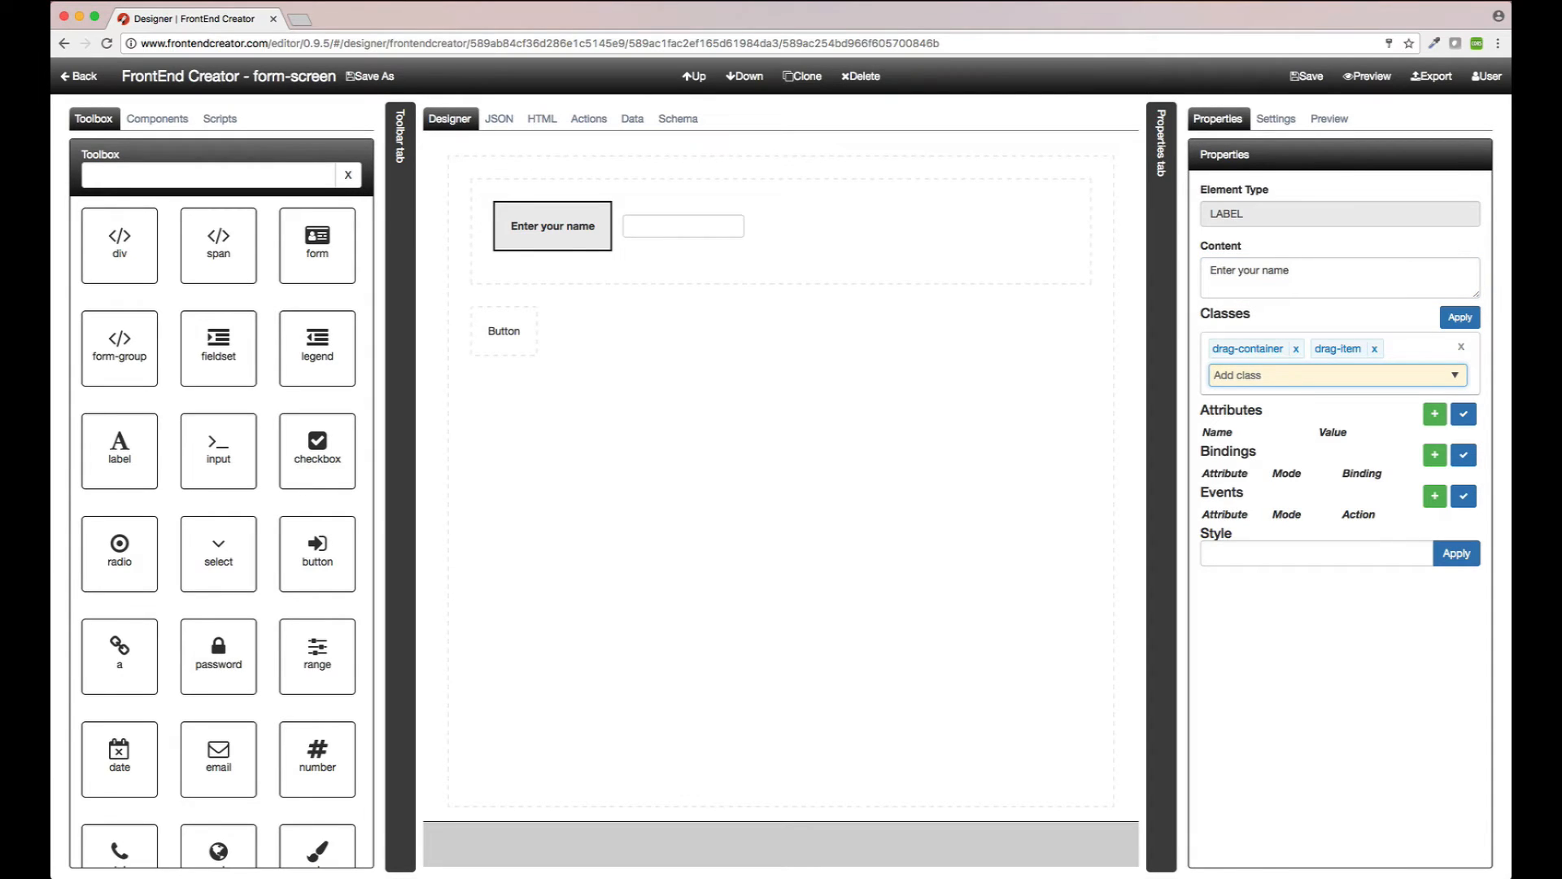
type("margin-right-")
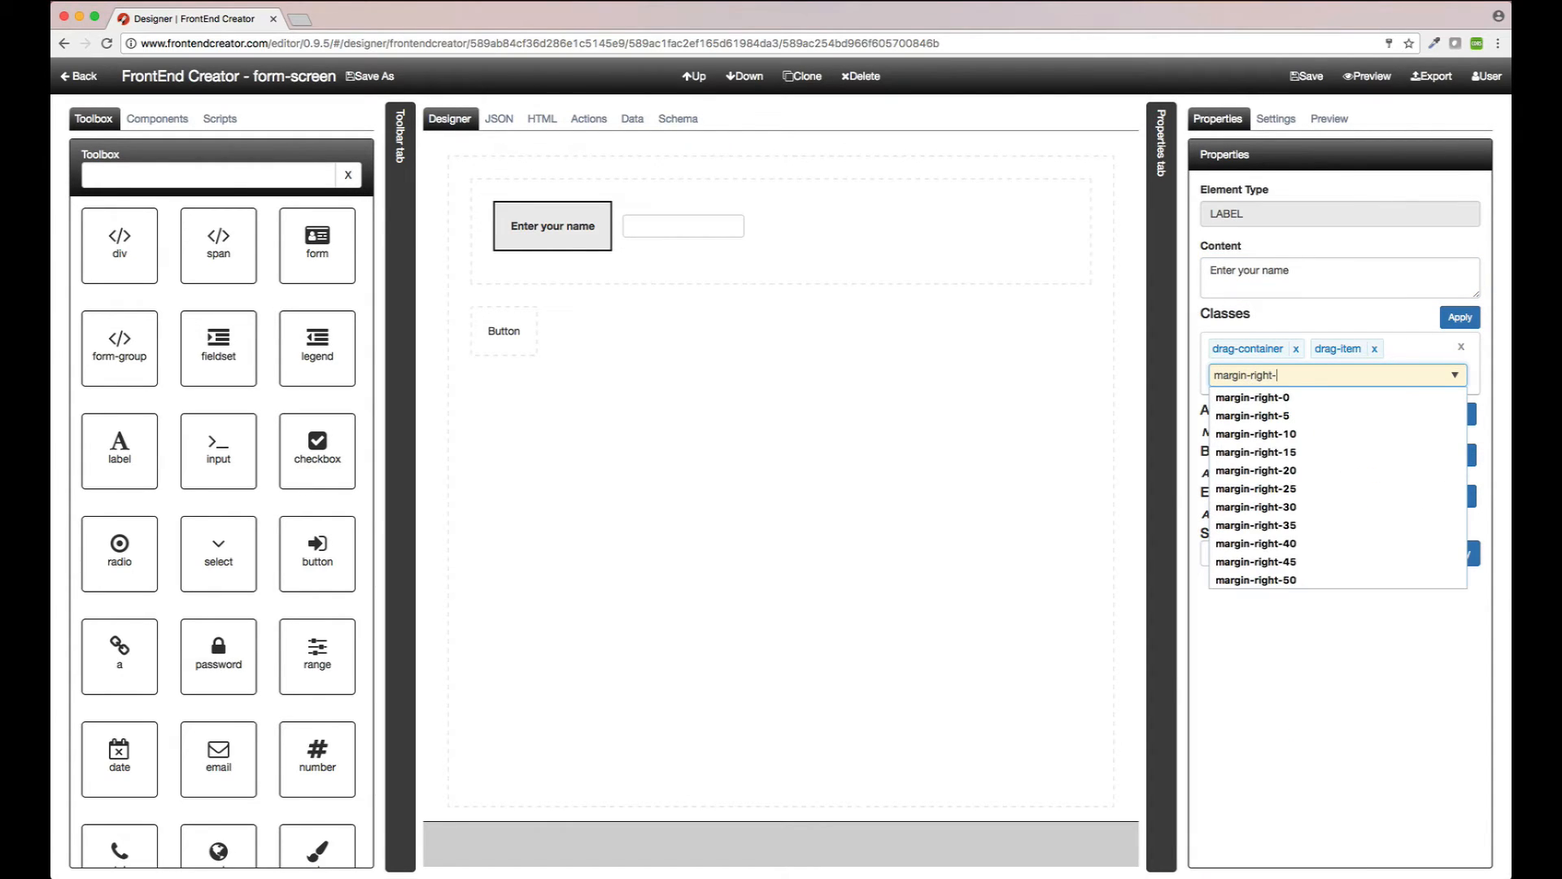
type("10")
key("Return")
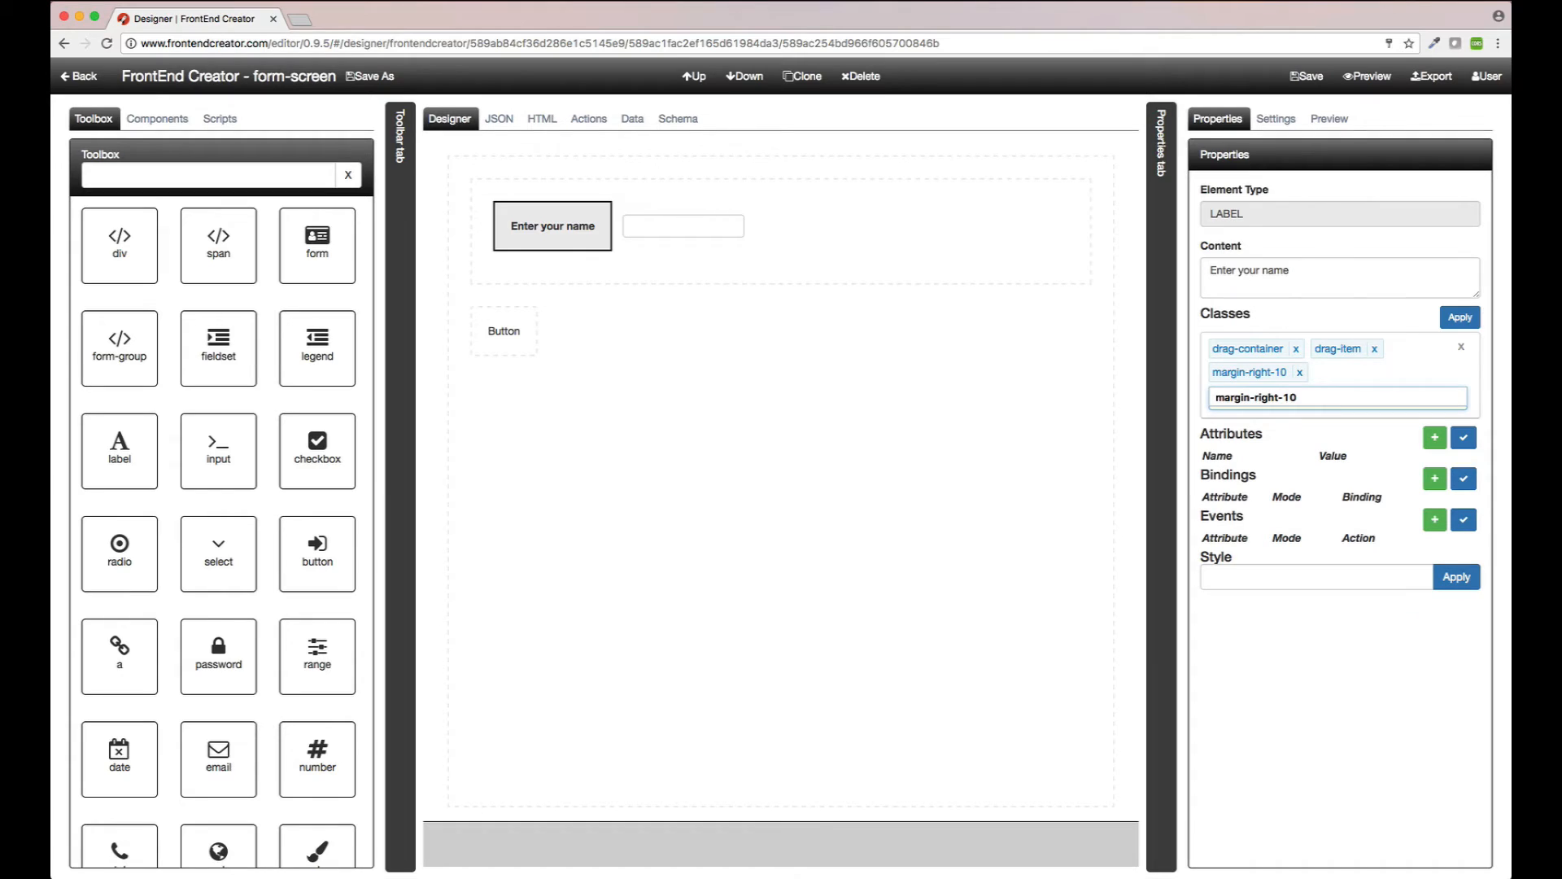
left_click(680, 232)
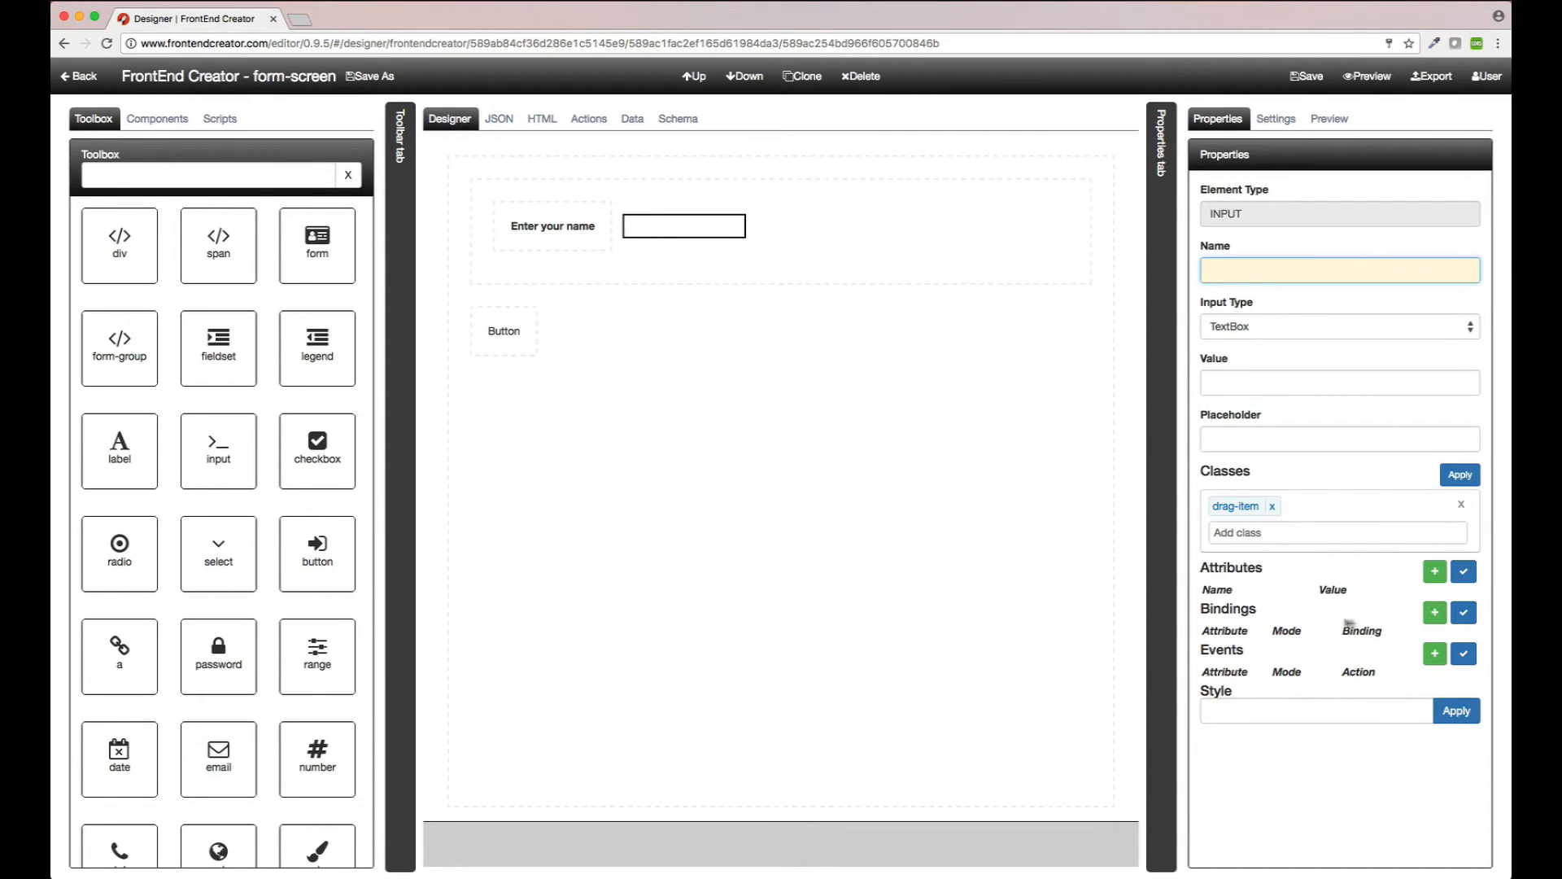
Step: Bind the text input's value, in bind mode, to currentItem.name
left_click(1434, 612)
left_click(1356, 656)
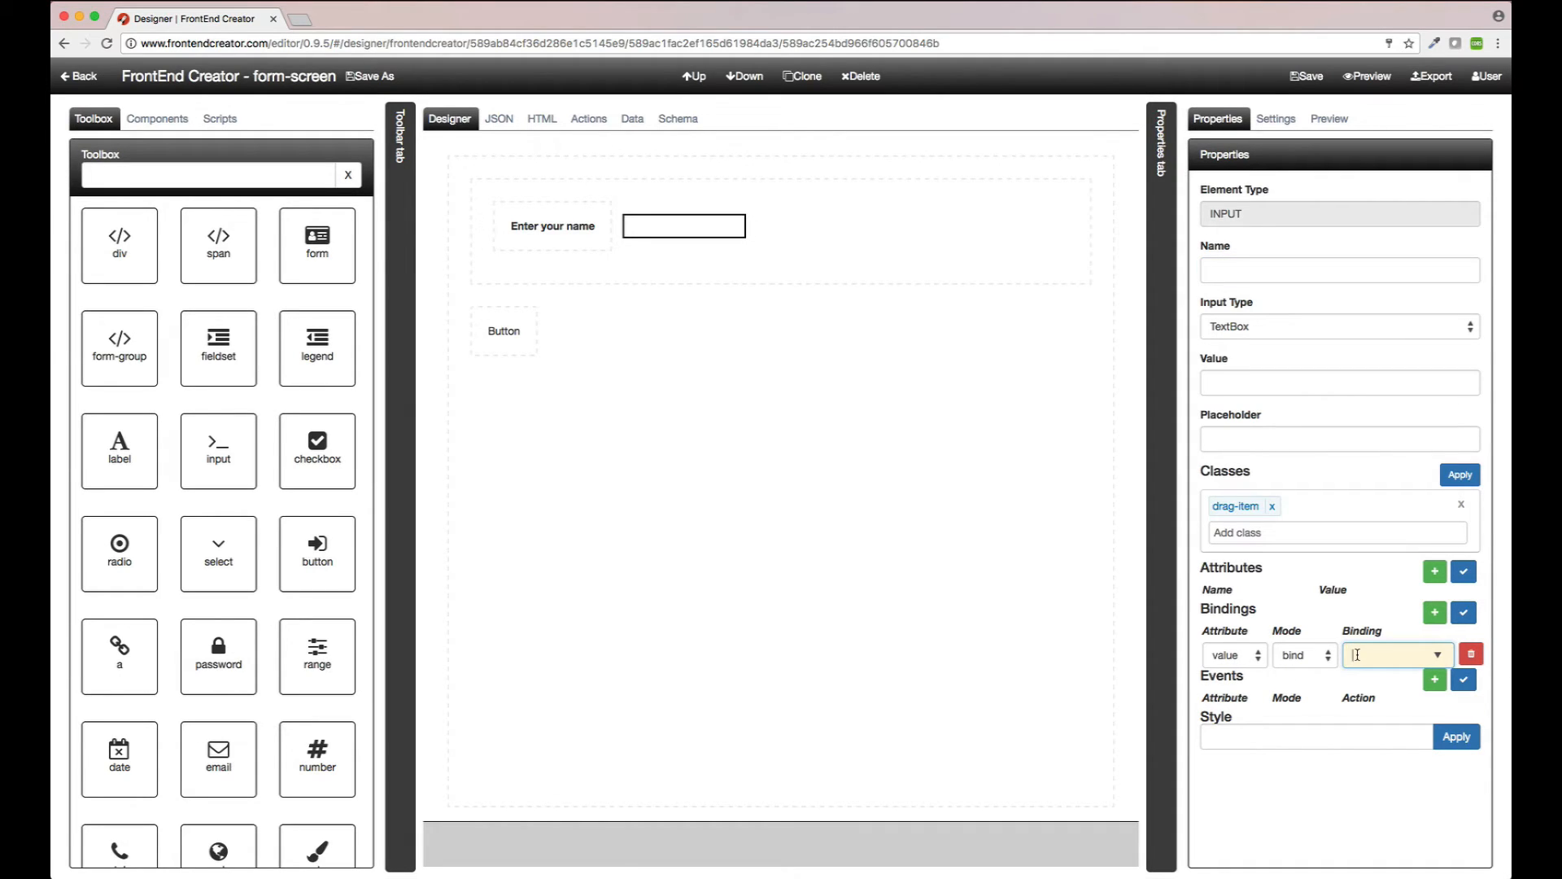
type("currentl")
type("tem")
type(".name")
left_click(1464, 616)
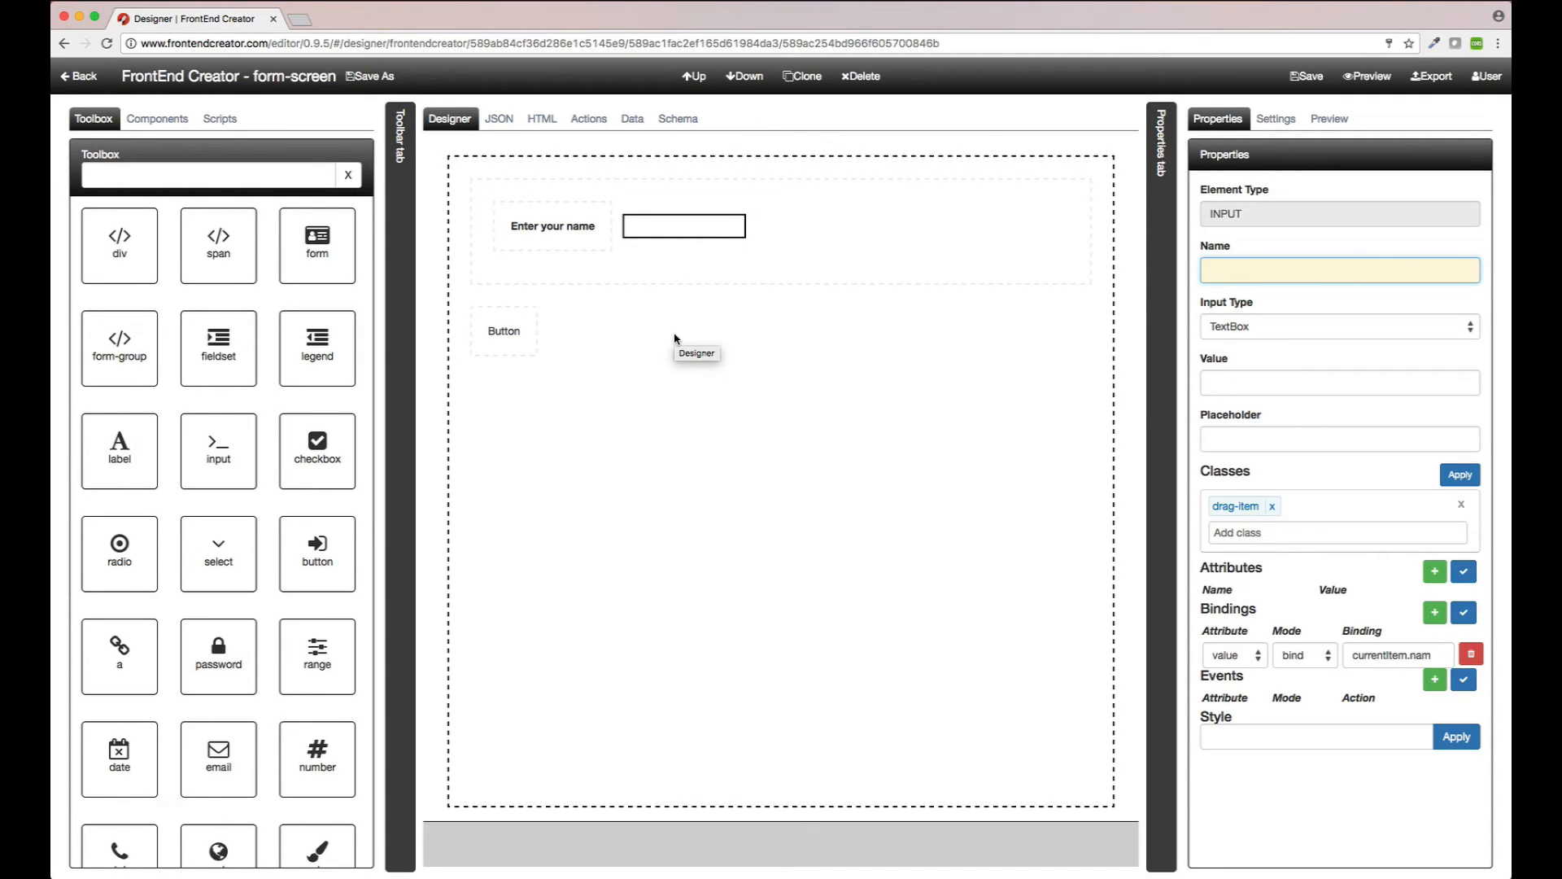
left_click(505, 332)
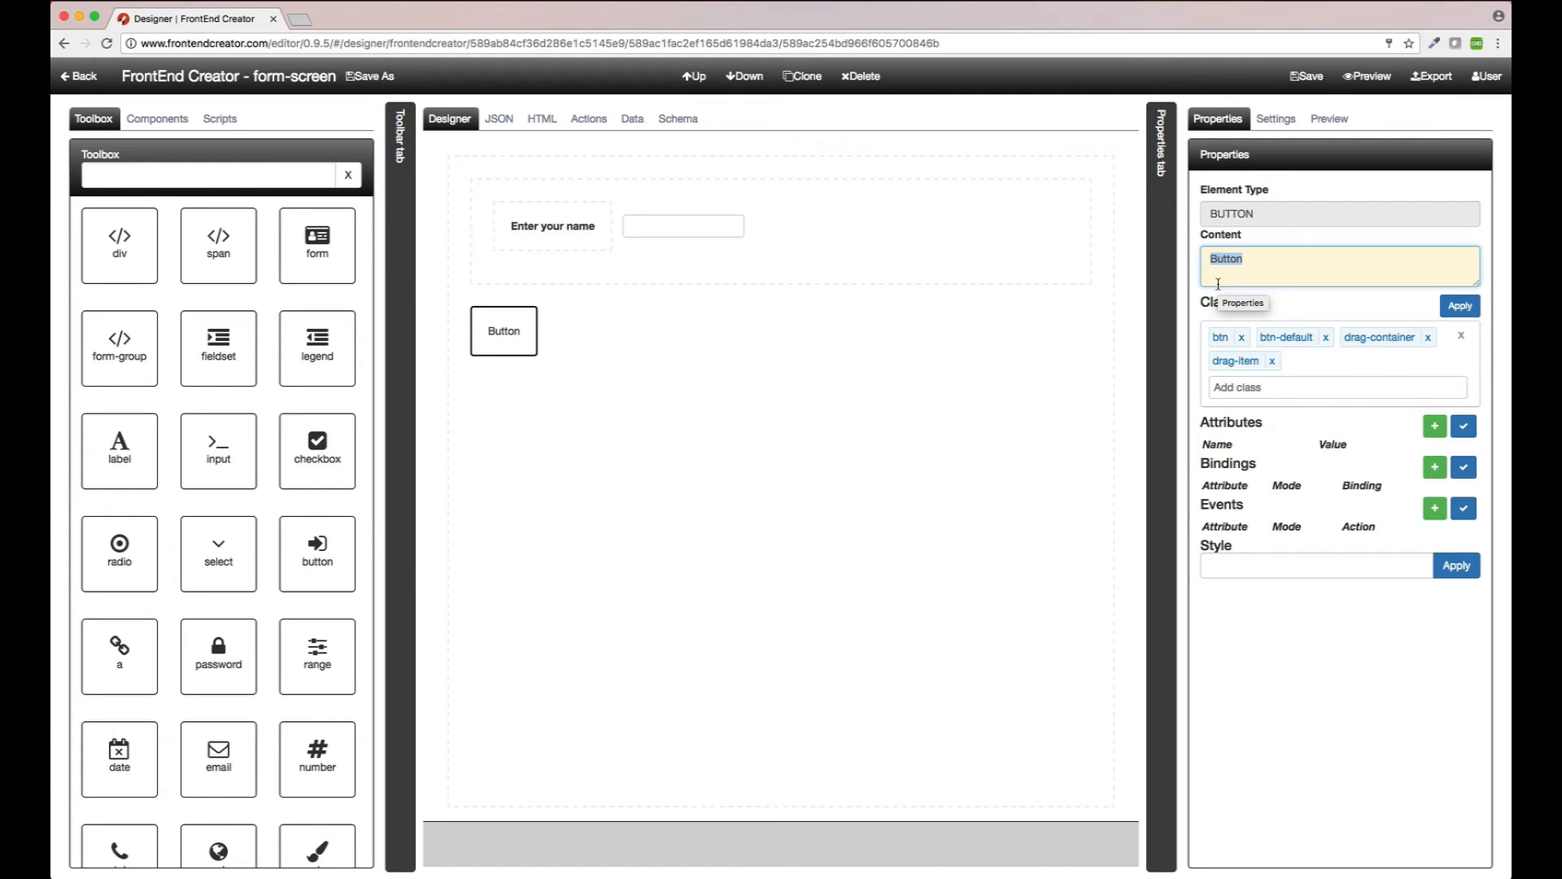
Step: Label the button 'Click Me' and give it a delegated click event calling actions.sayHello()
type("Click Me")
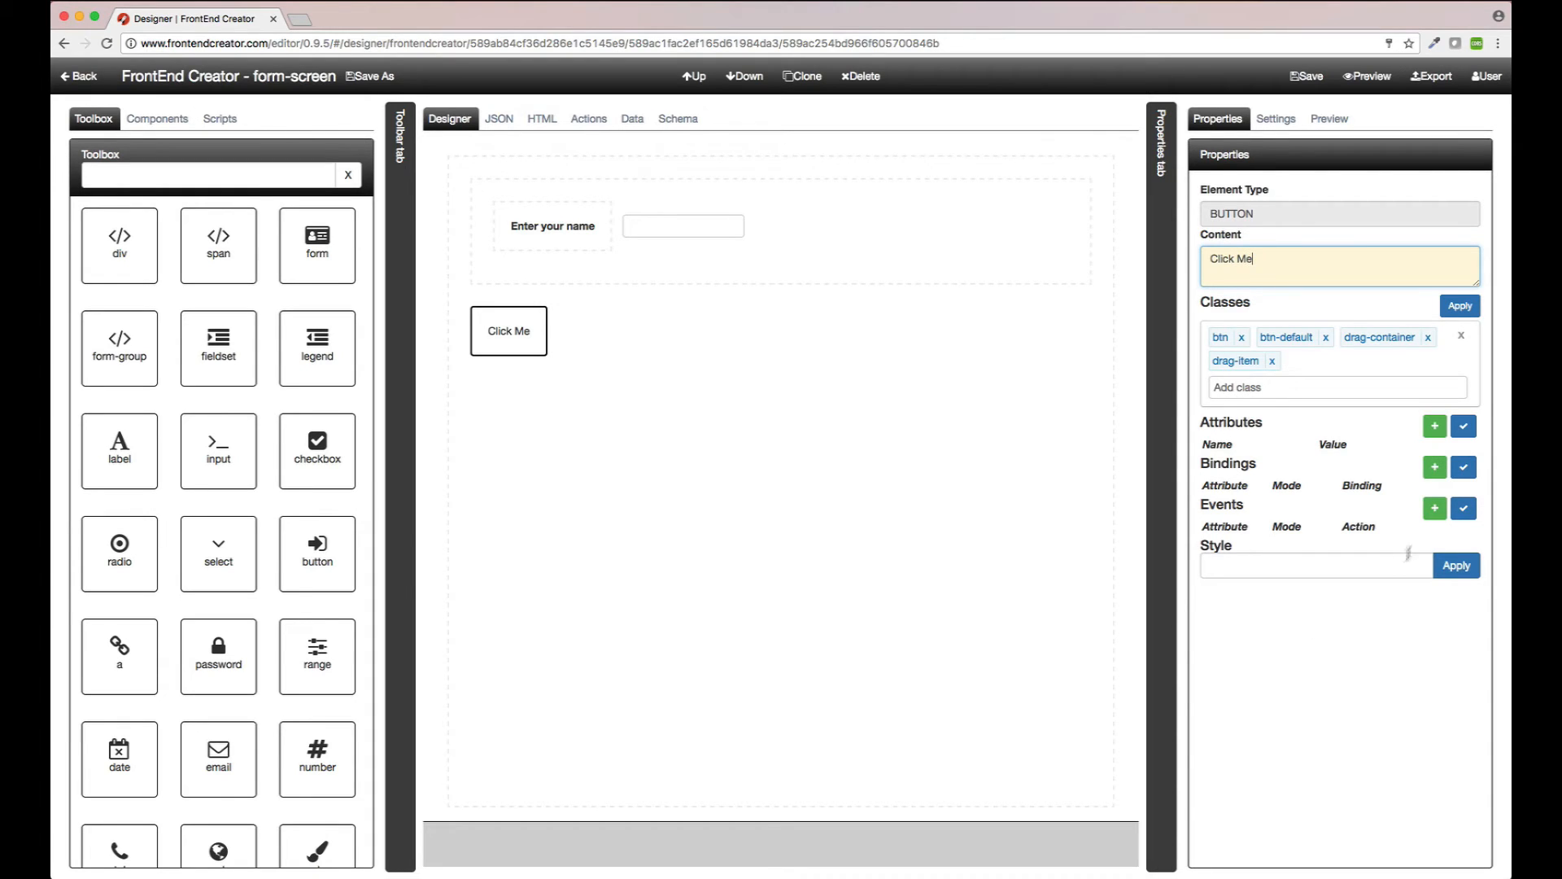
left_click(1436, 508)
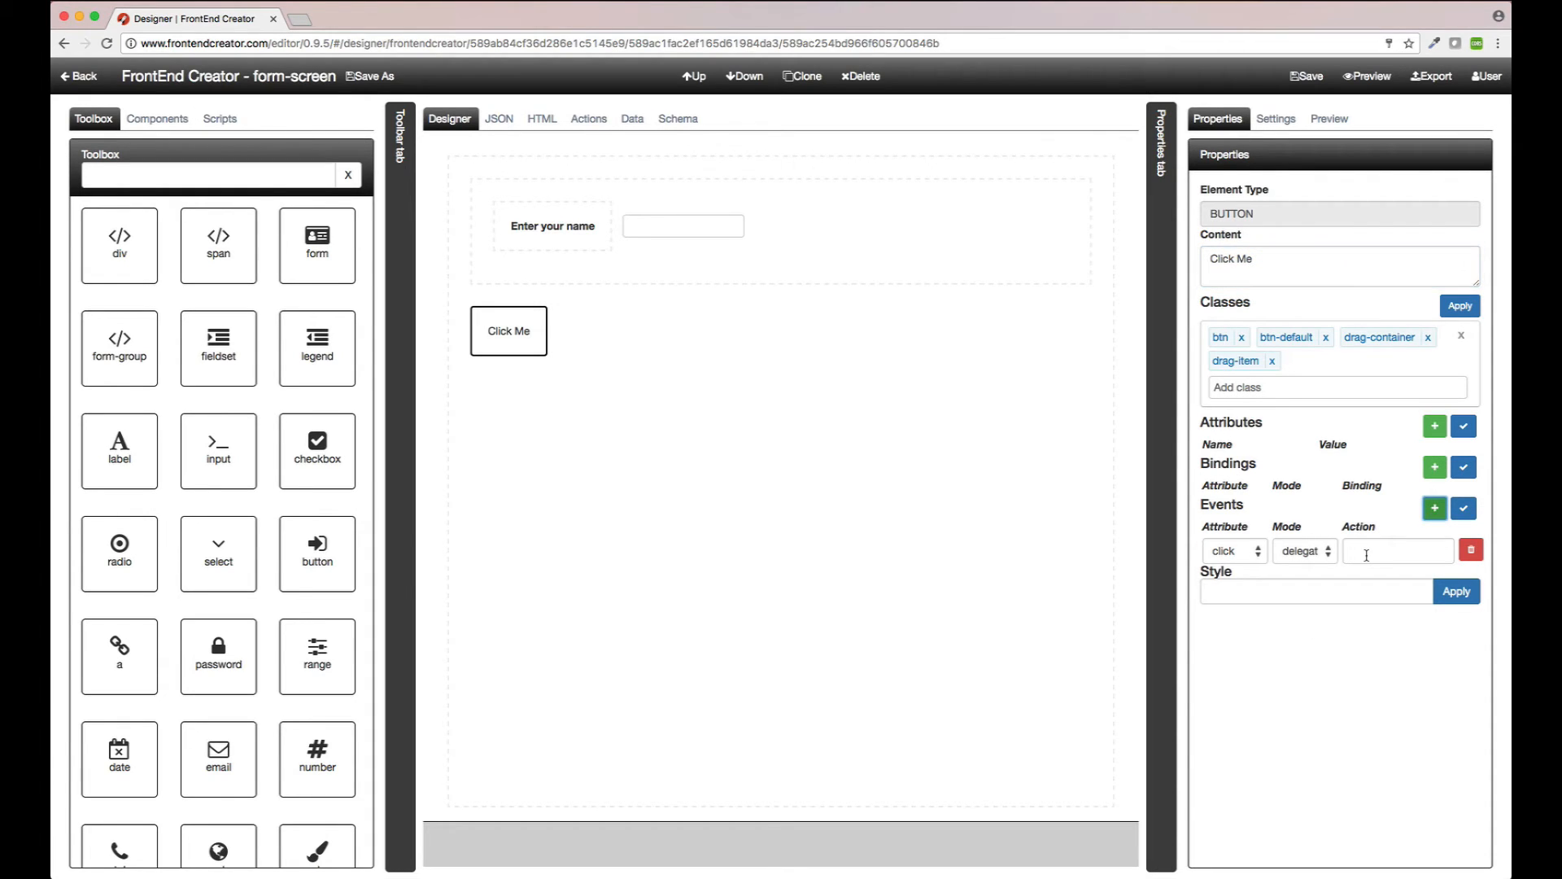
left_click(1367, 554)
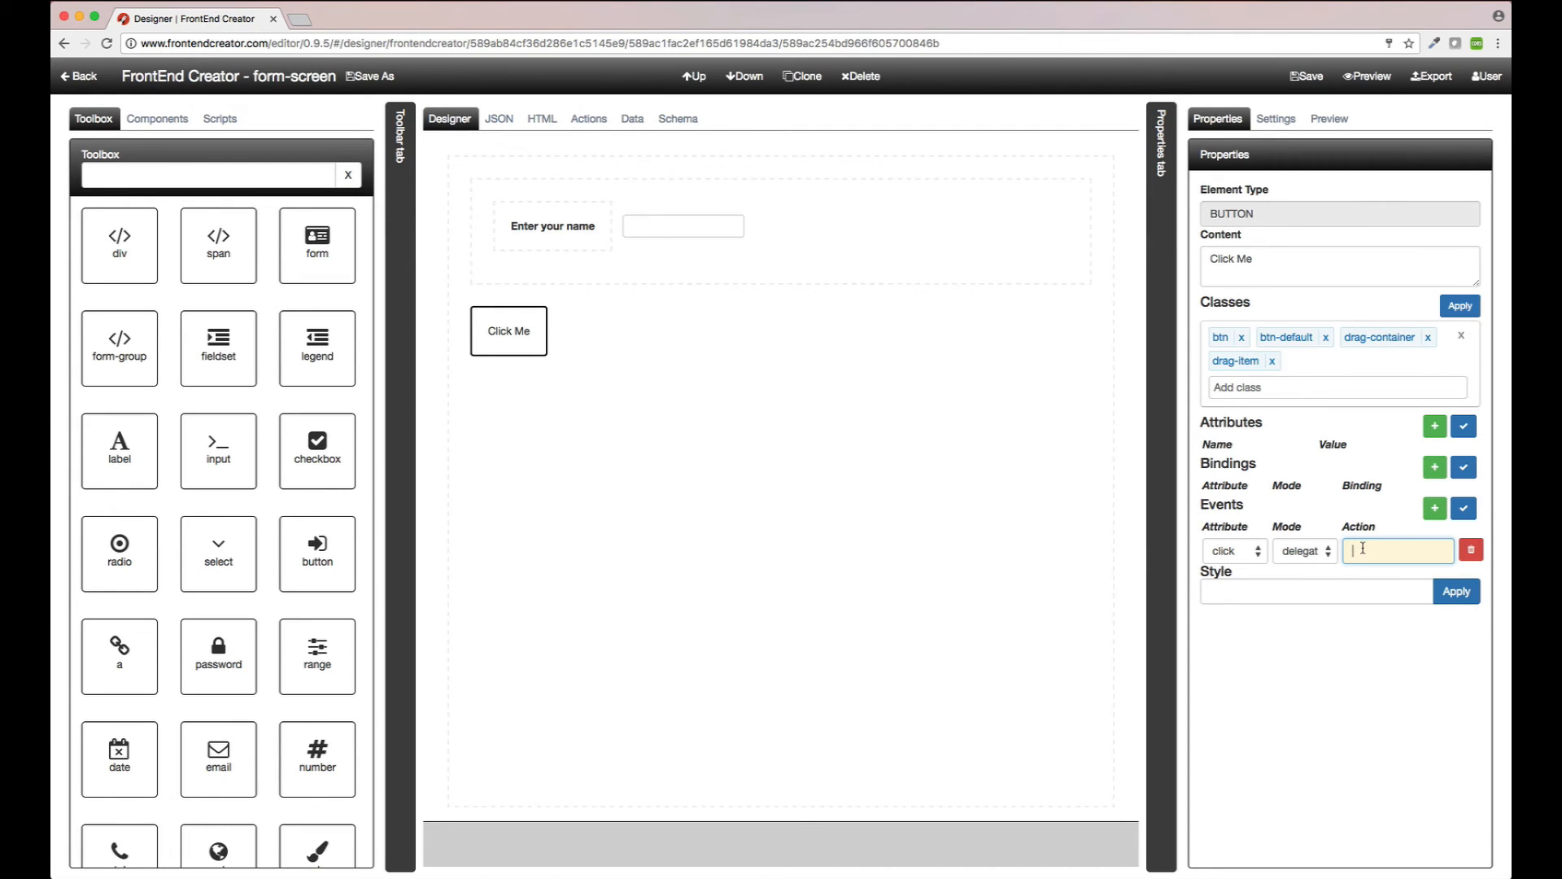
type("actions.sayHello()")
left_click(1464, 509)
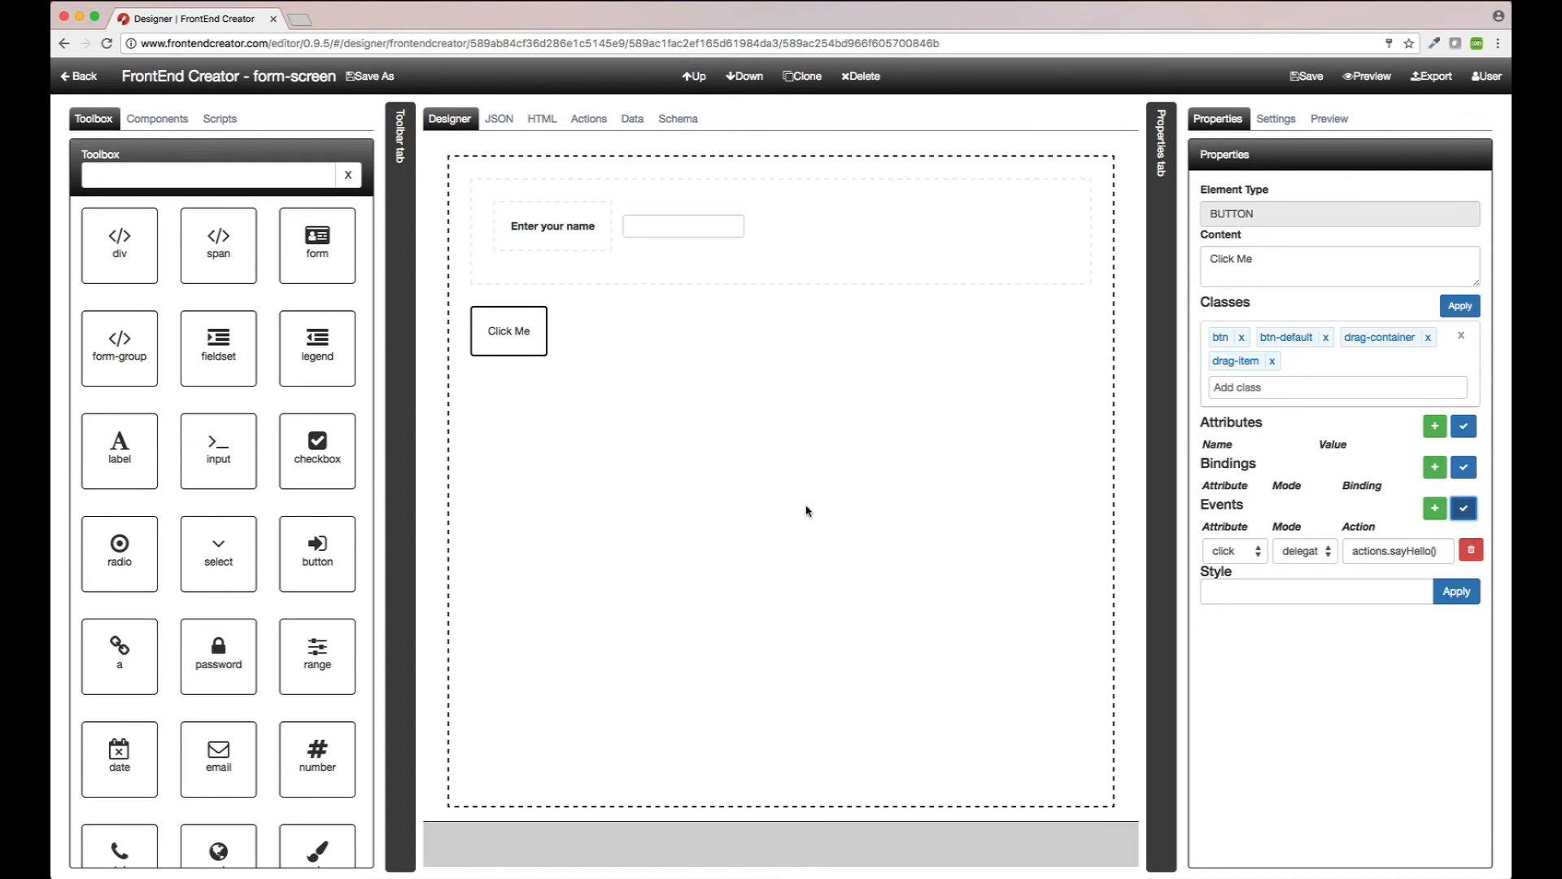
Step: Replace the Click Me button's btn-default class with btn-primary and save the screen
left_click(1325, 337)
left_click(1300, 362)
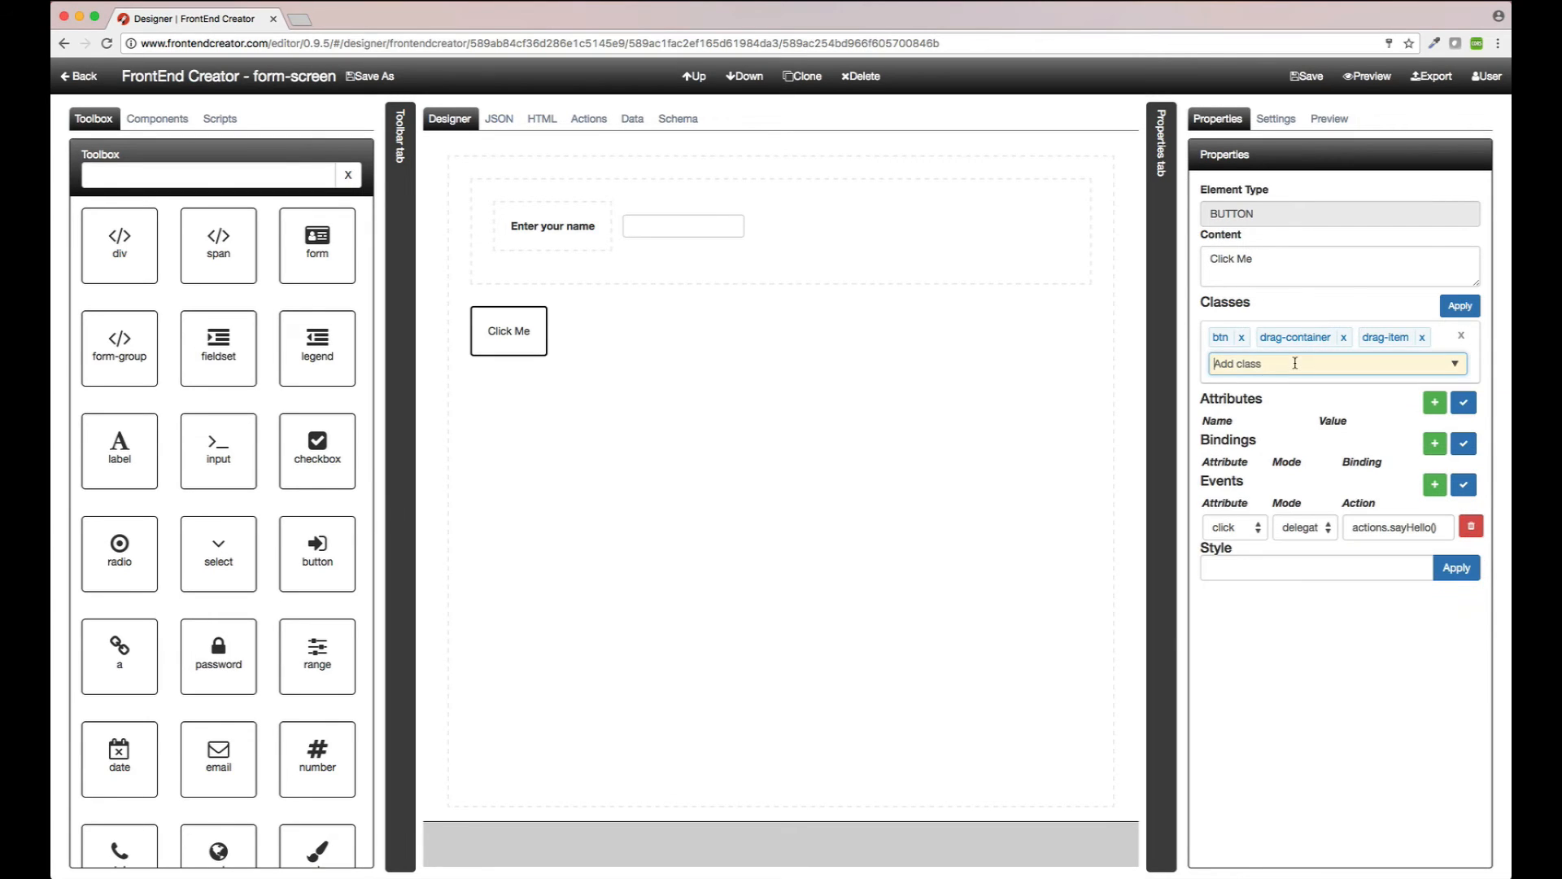
type("btn-primary")
key("Return")
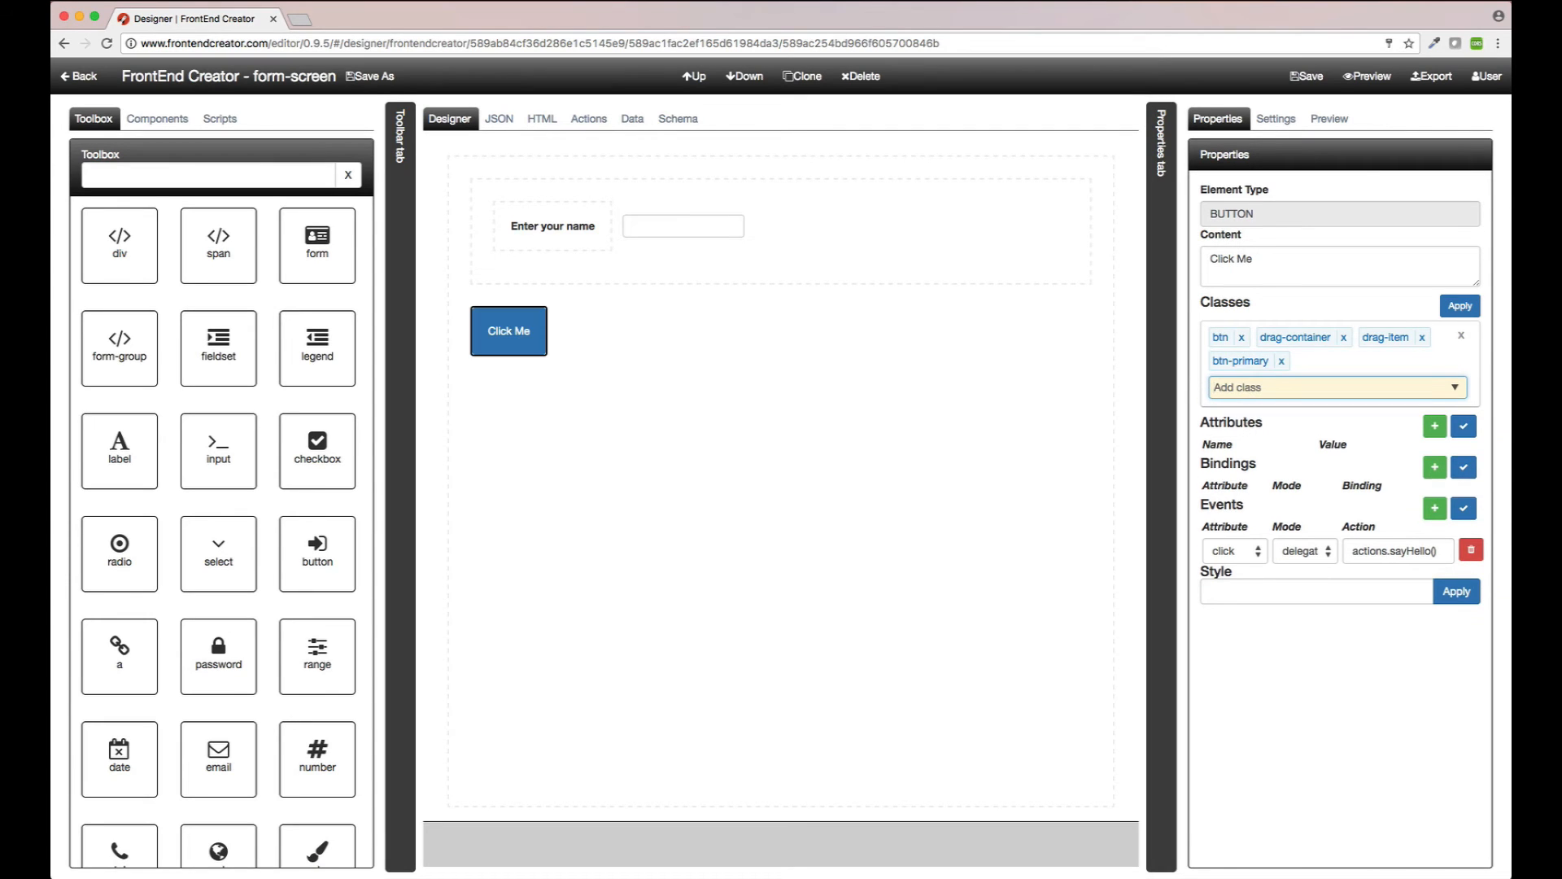
left_click(868, 447)
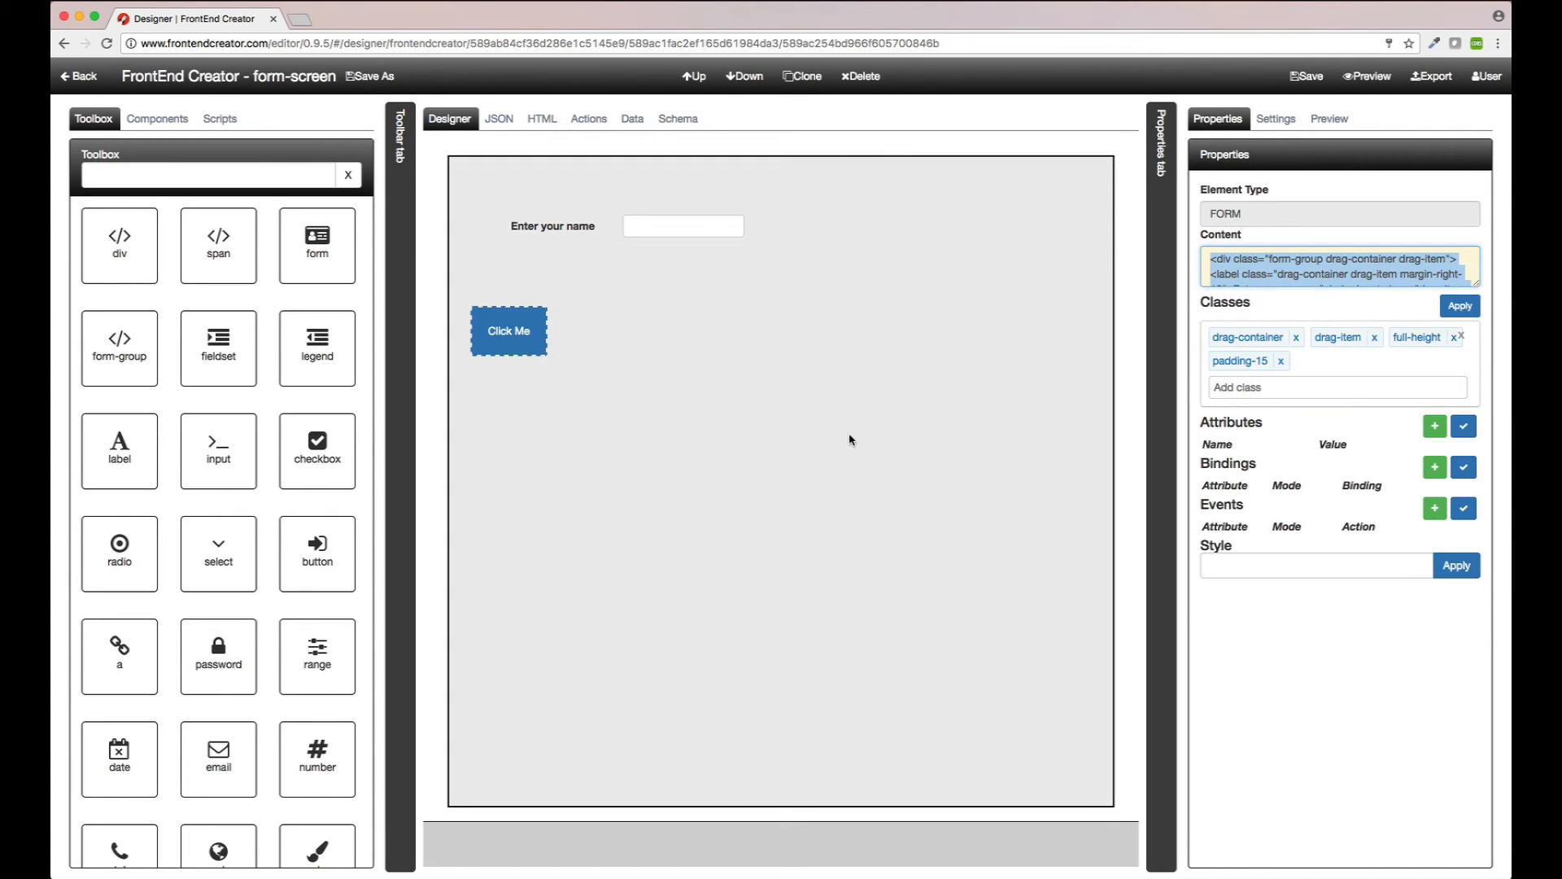
left_click(849, 436)
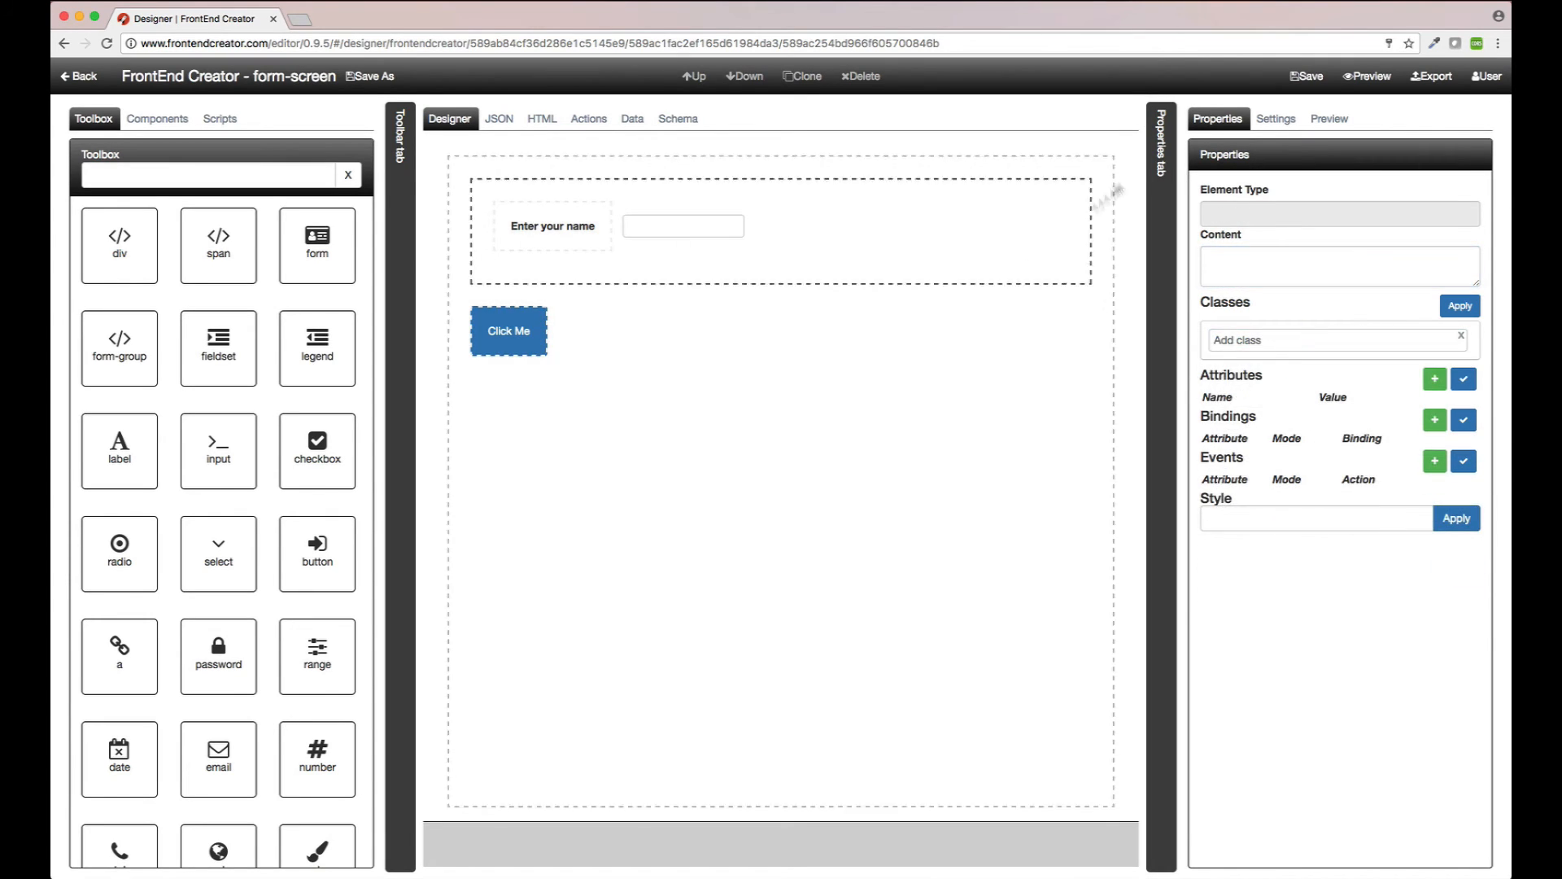
left_click(1309, 76)
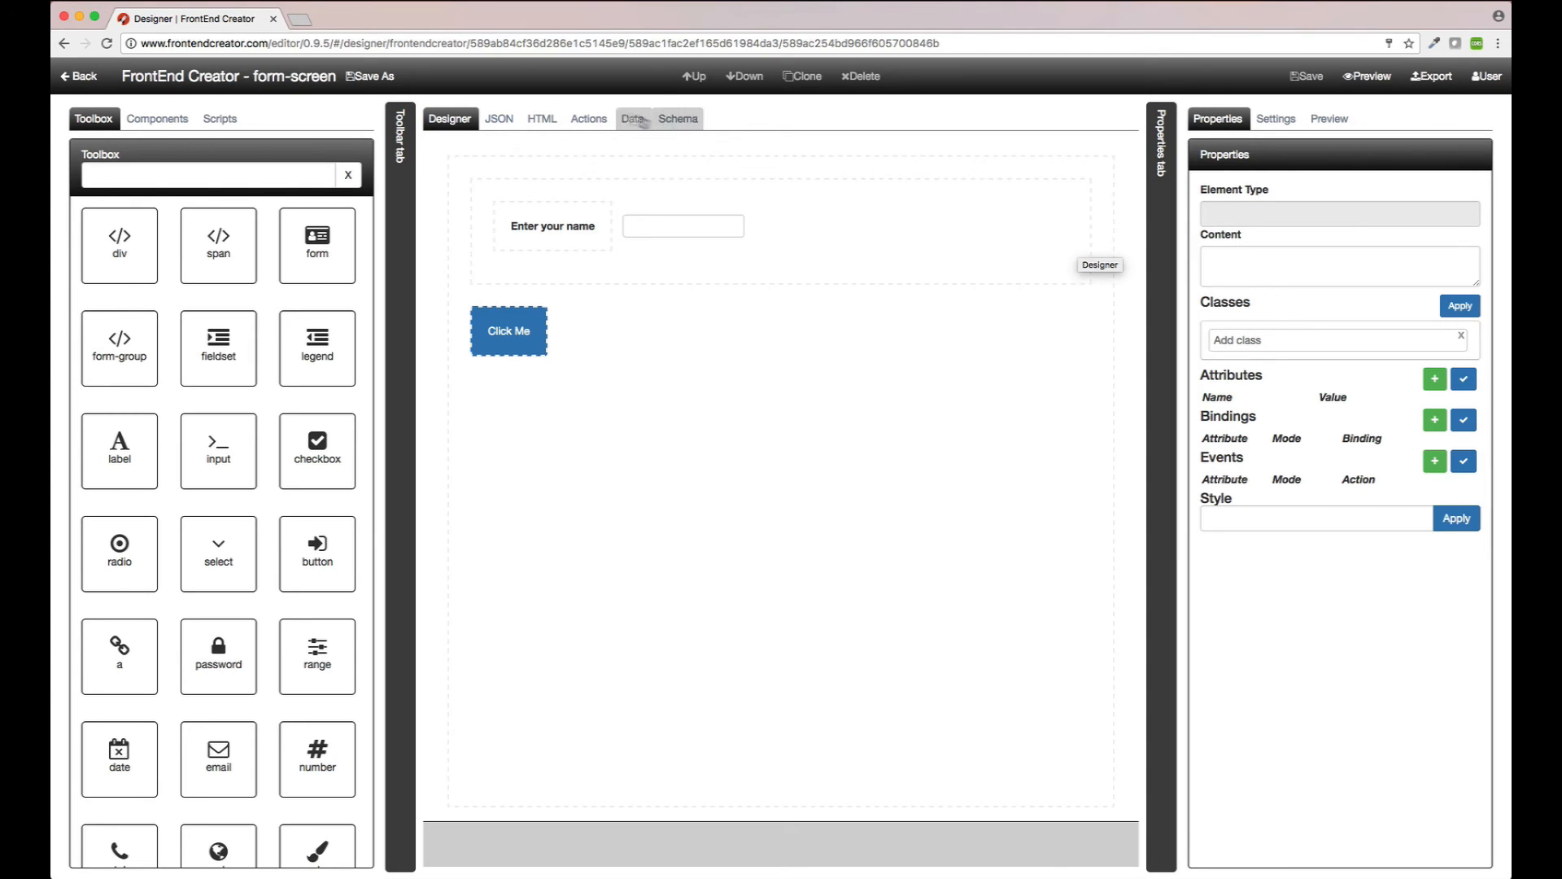
Step: In the Actions code, write a sayHello() function that alerts `Hello ${that.currentItem.name}!`
left_click(587, 119)
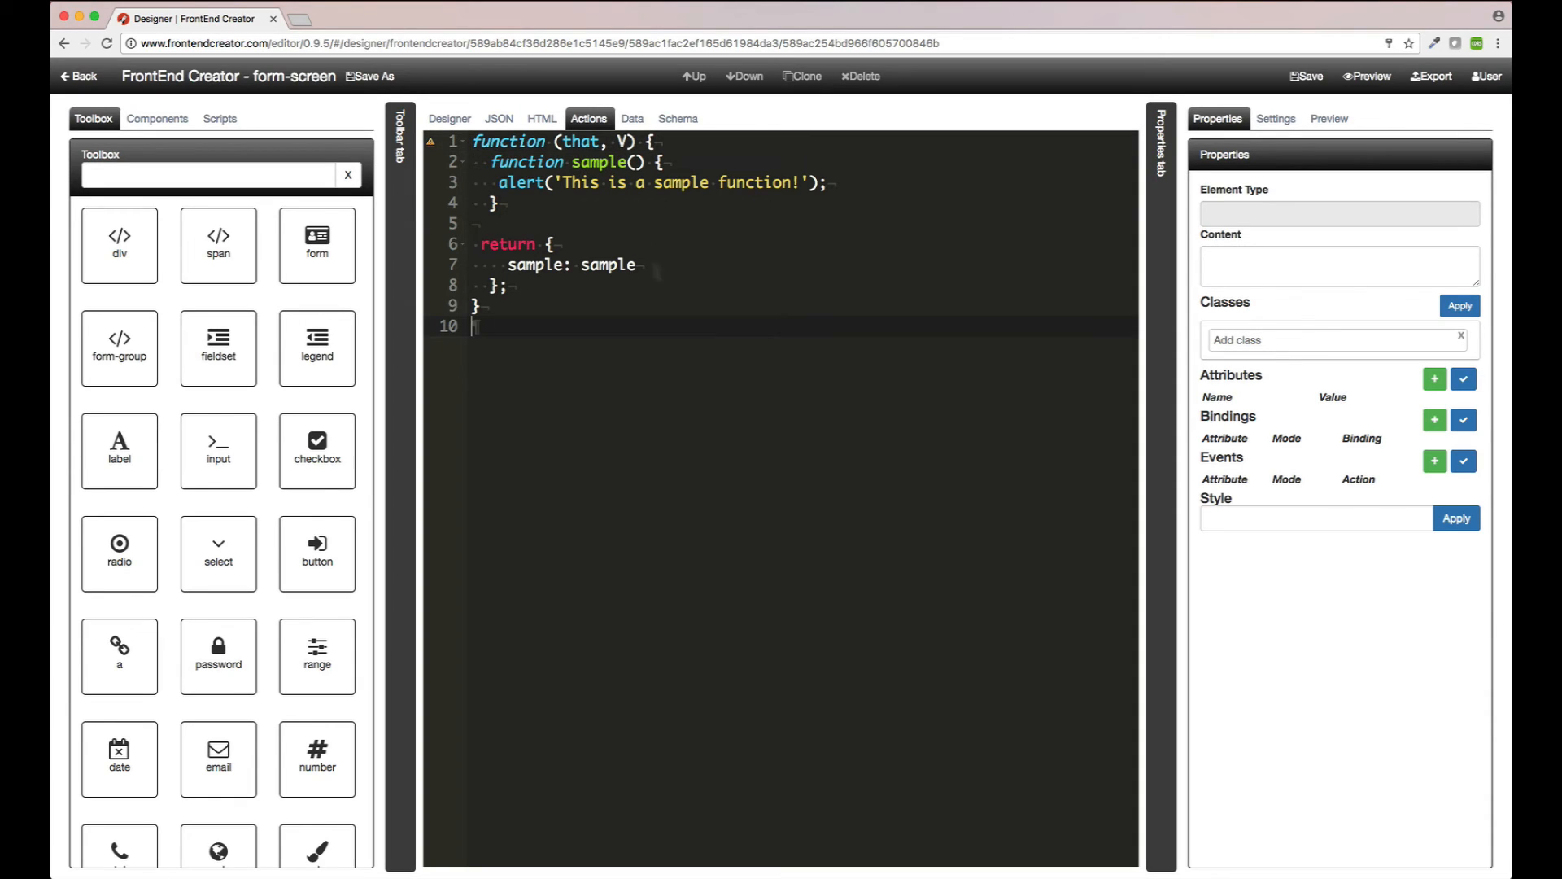
left_click(509, 218)
key("Return")
type("function s")
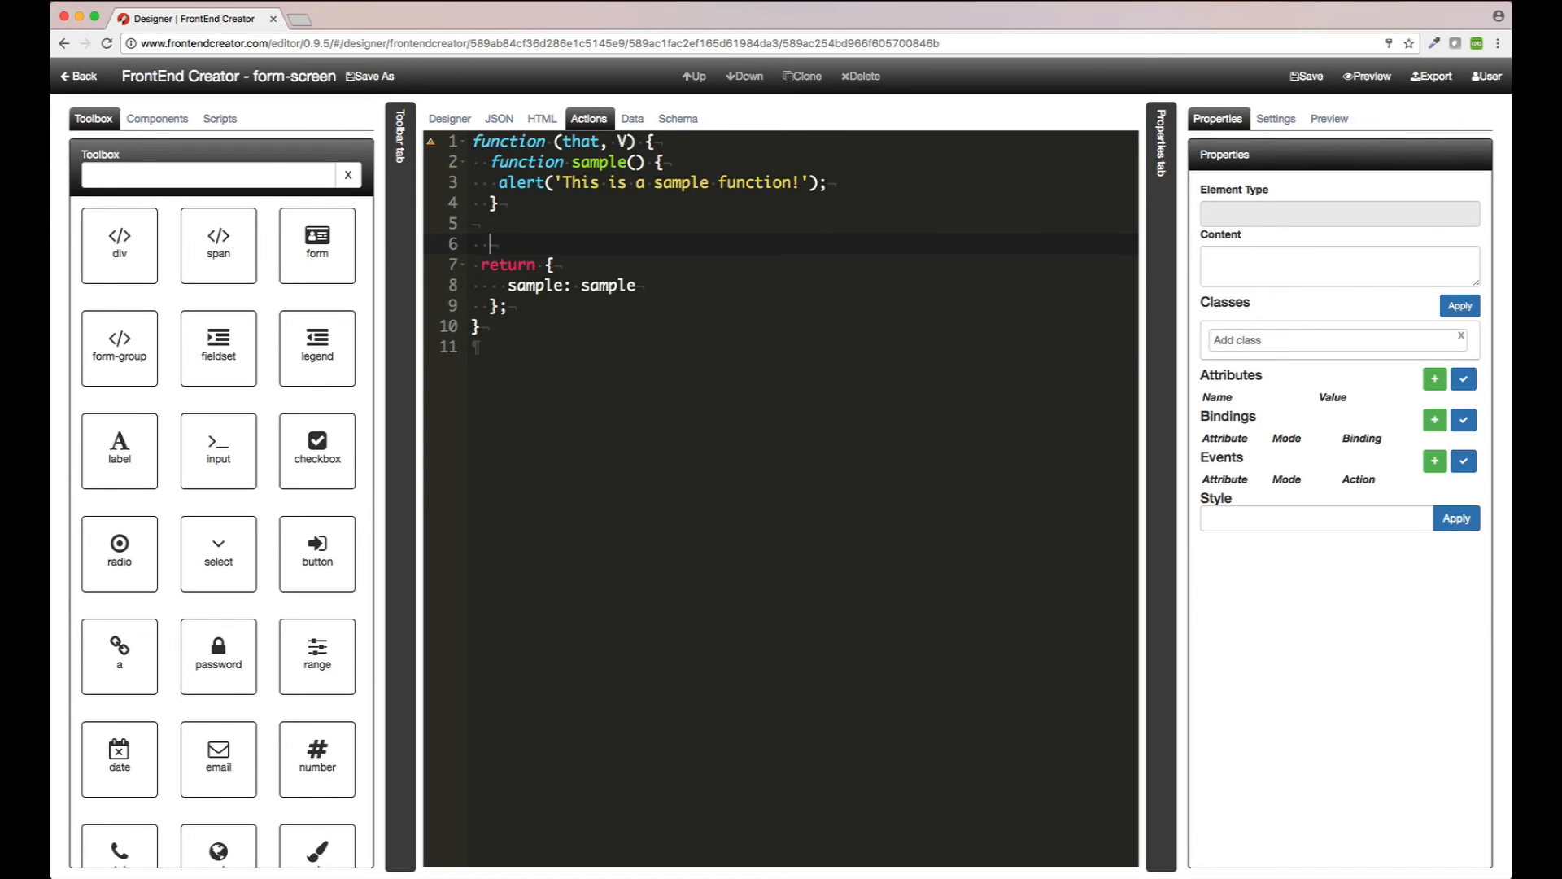
type("ay")
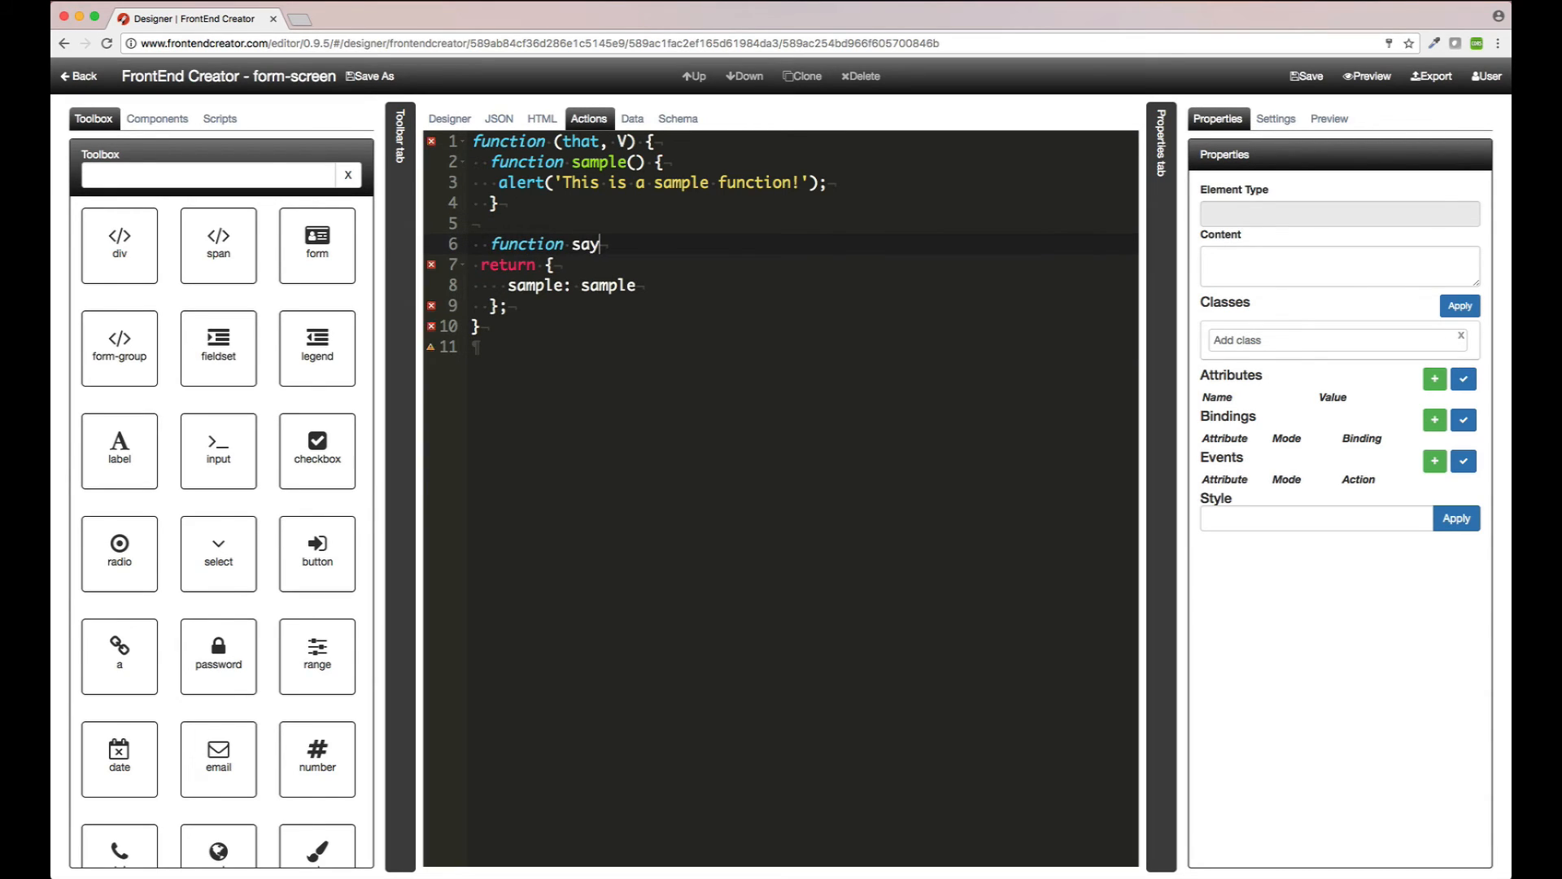
type("Hello() {")
key("Return")
key("Down")
key("Return")
key("Up")
key("Up")
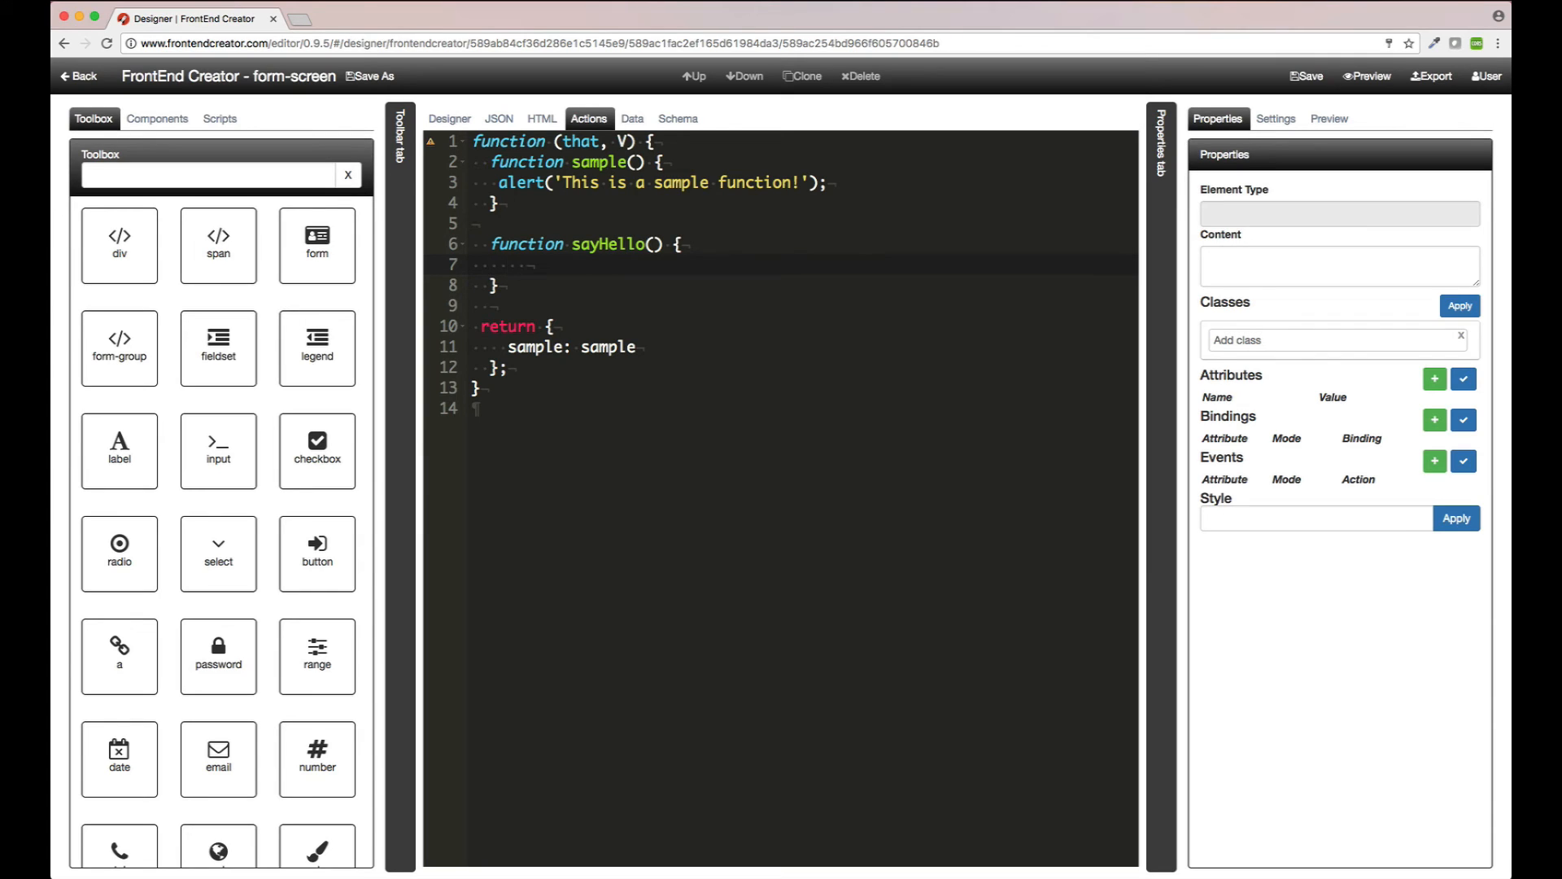
type("alert(`Hello ${")
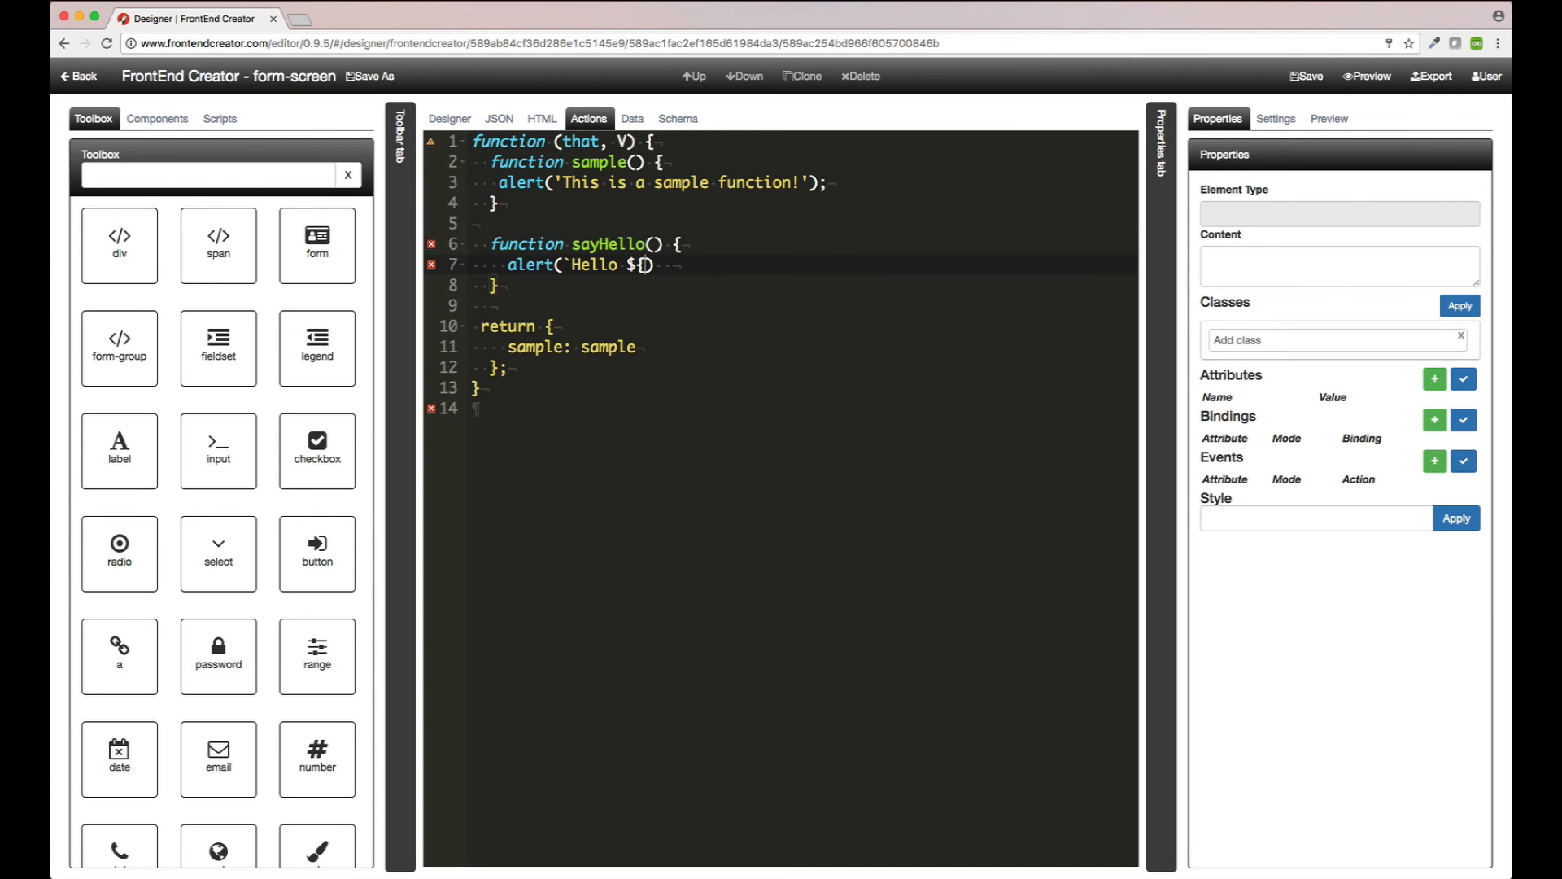
type("that.currentItem")
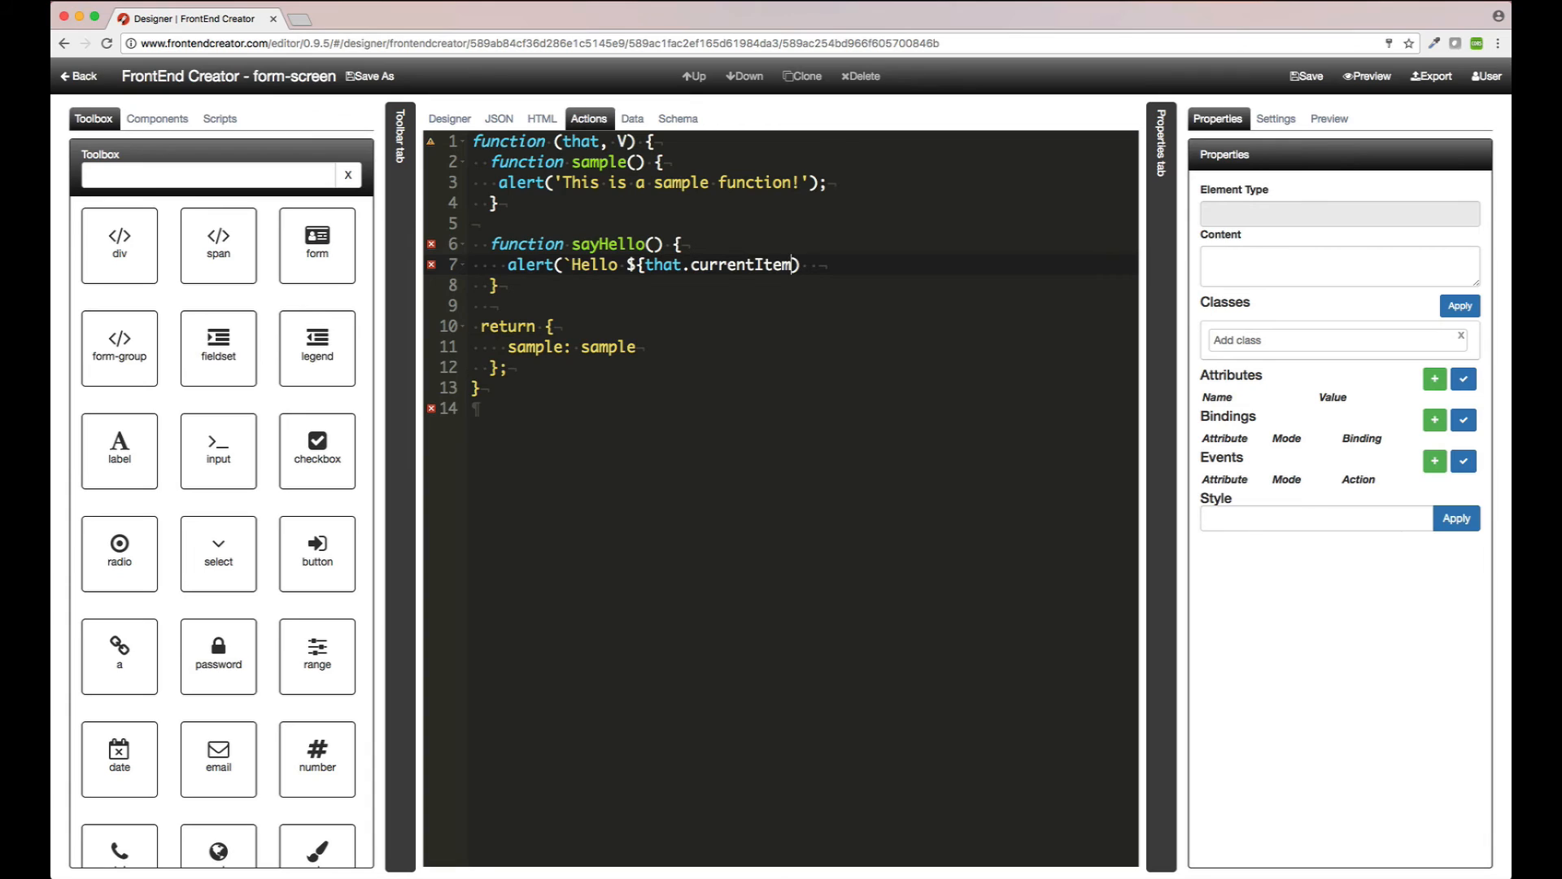
type(".name}!`);")
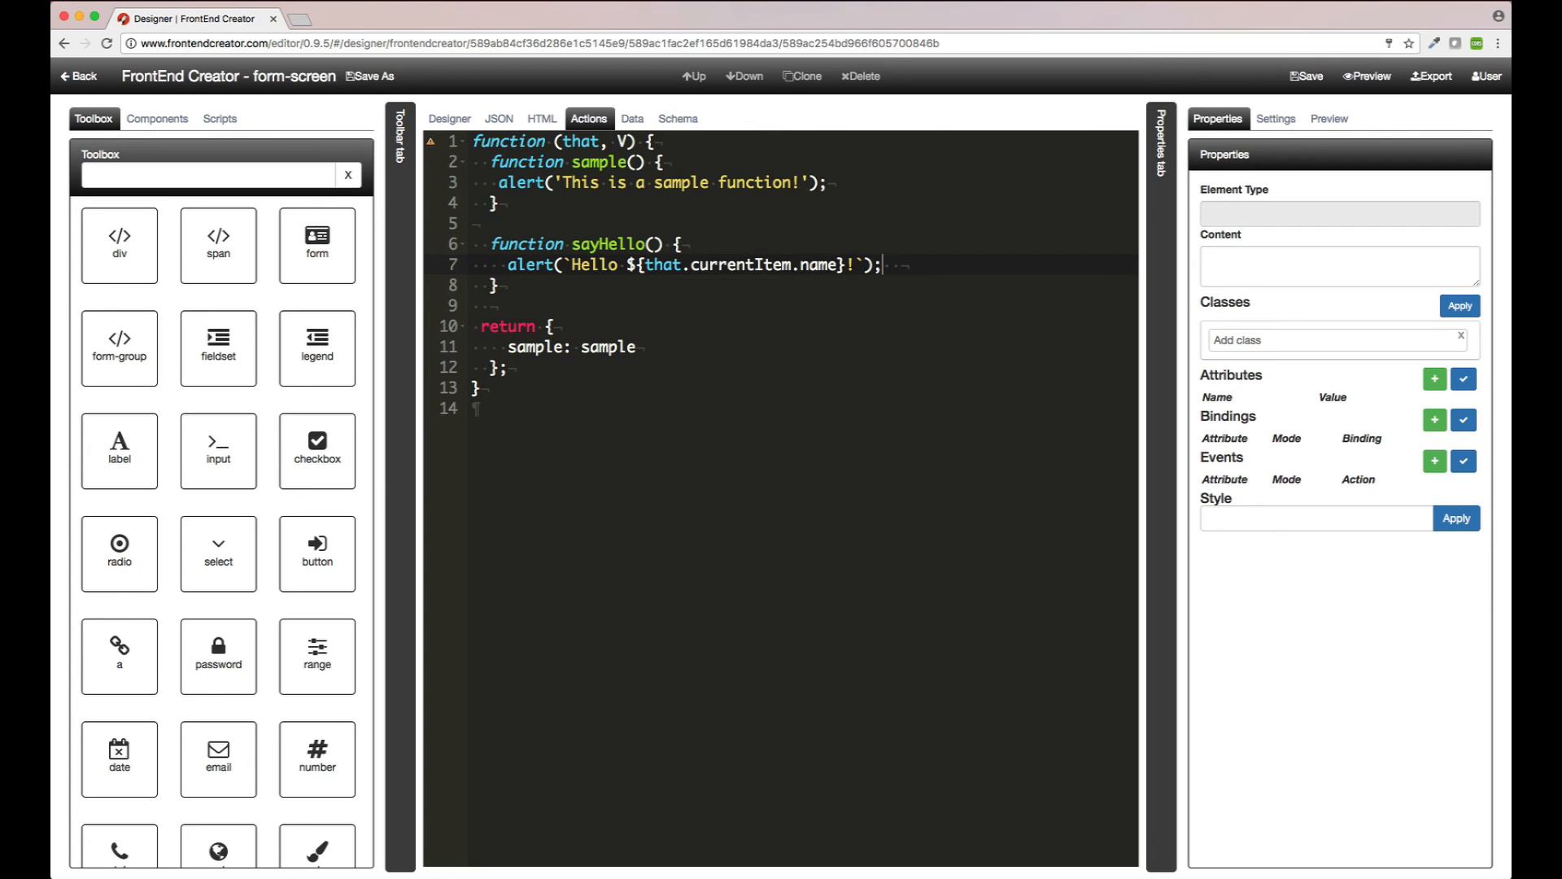
Step: Add sayHello: sayHello to the returned object after sample, and save
key("Down")
key("Down")
key("Down")
key("Down")
type(",")
key("Return")
type("sayHel")
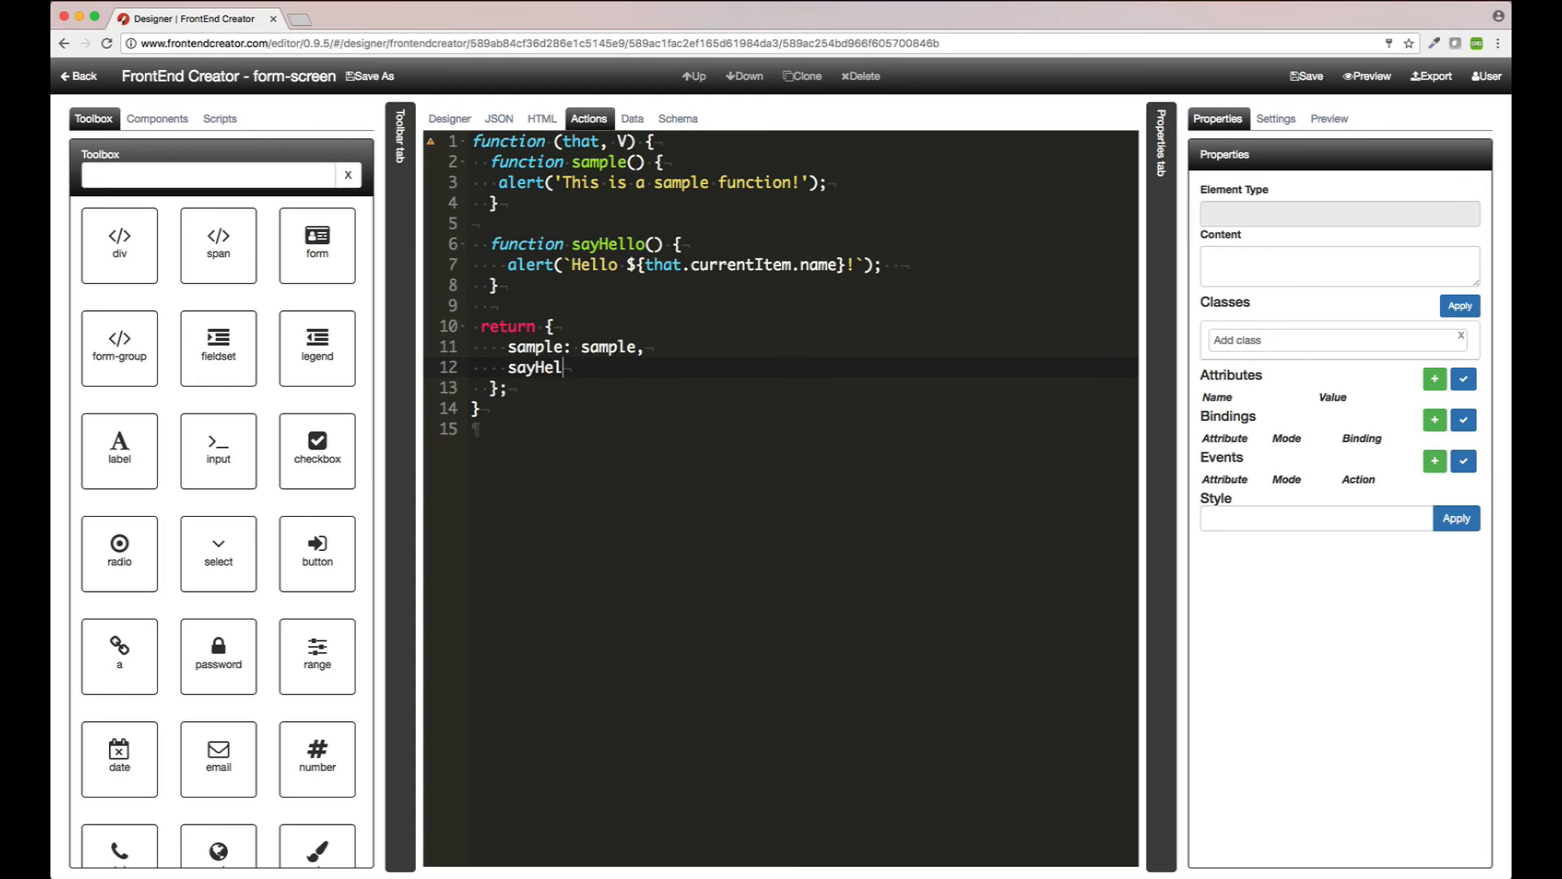
type("lo: sayHello")
left_click(1302, 77)
Step: Enter {"currentItem": {"name": ...}} with a sample first name in the Data editor and save
left_click(622, 122)
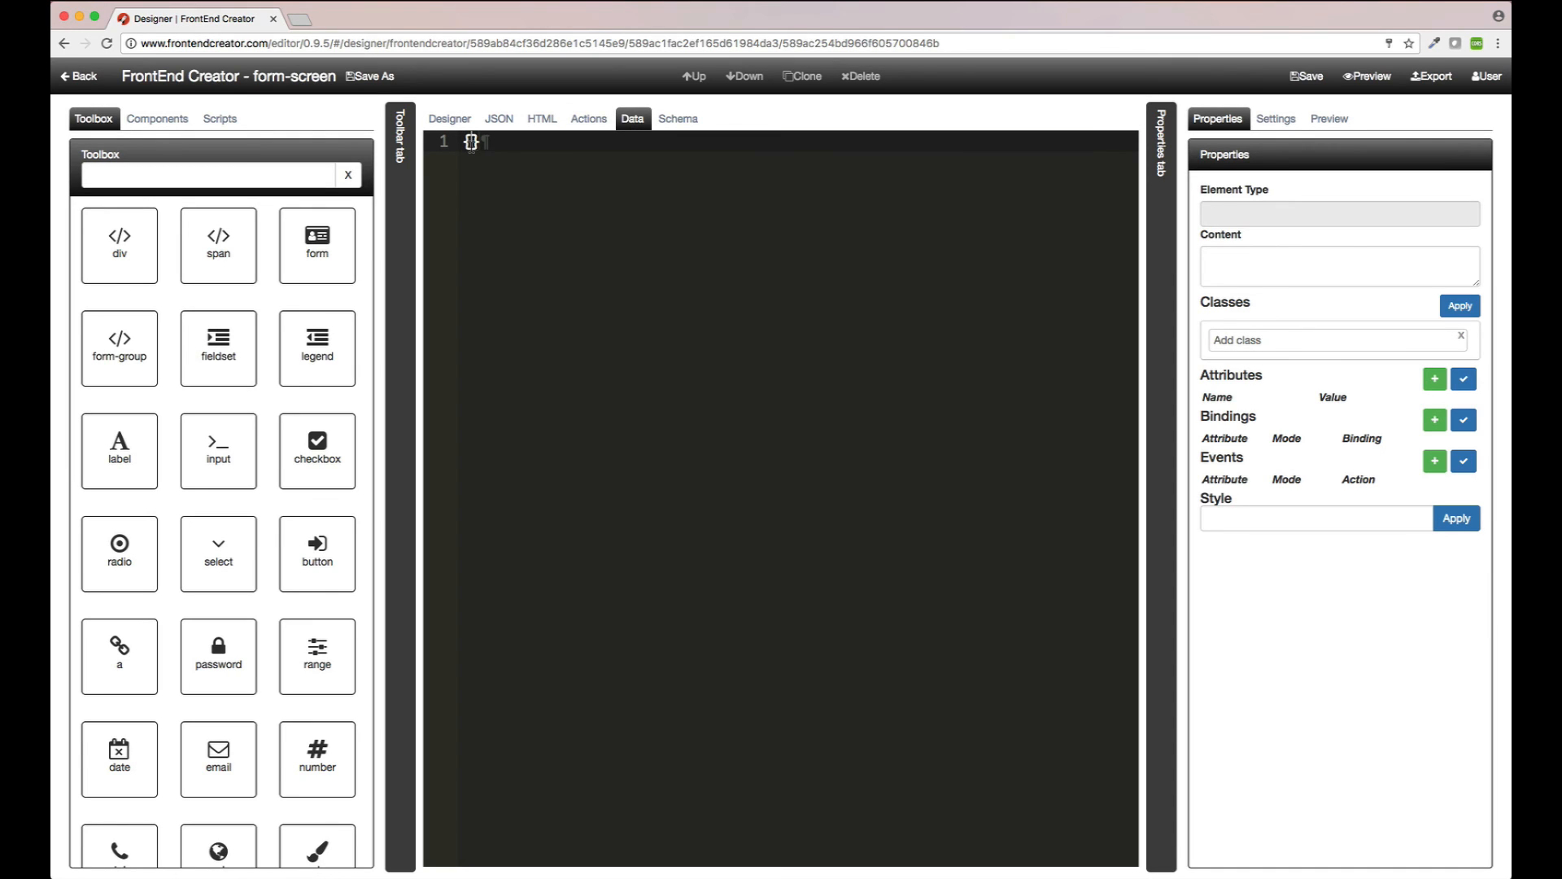
left_click(471, 143)
key("Return")
type("\"current")
type("Item\":")
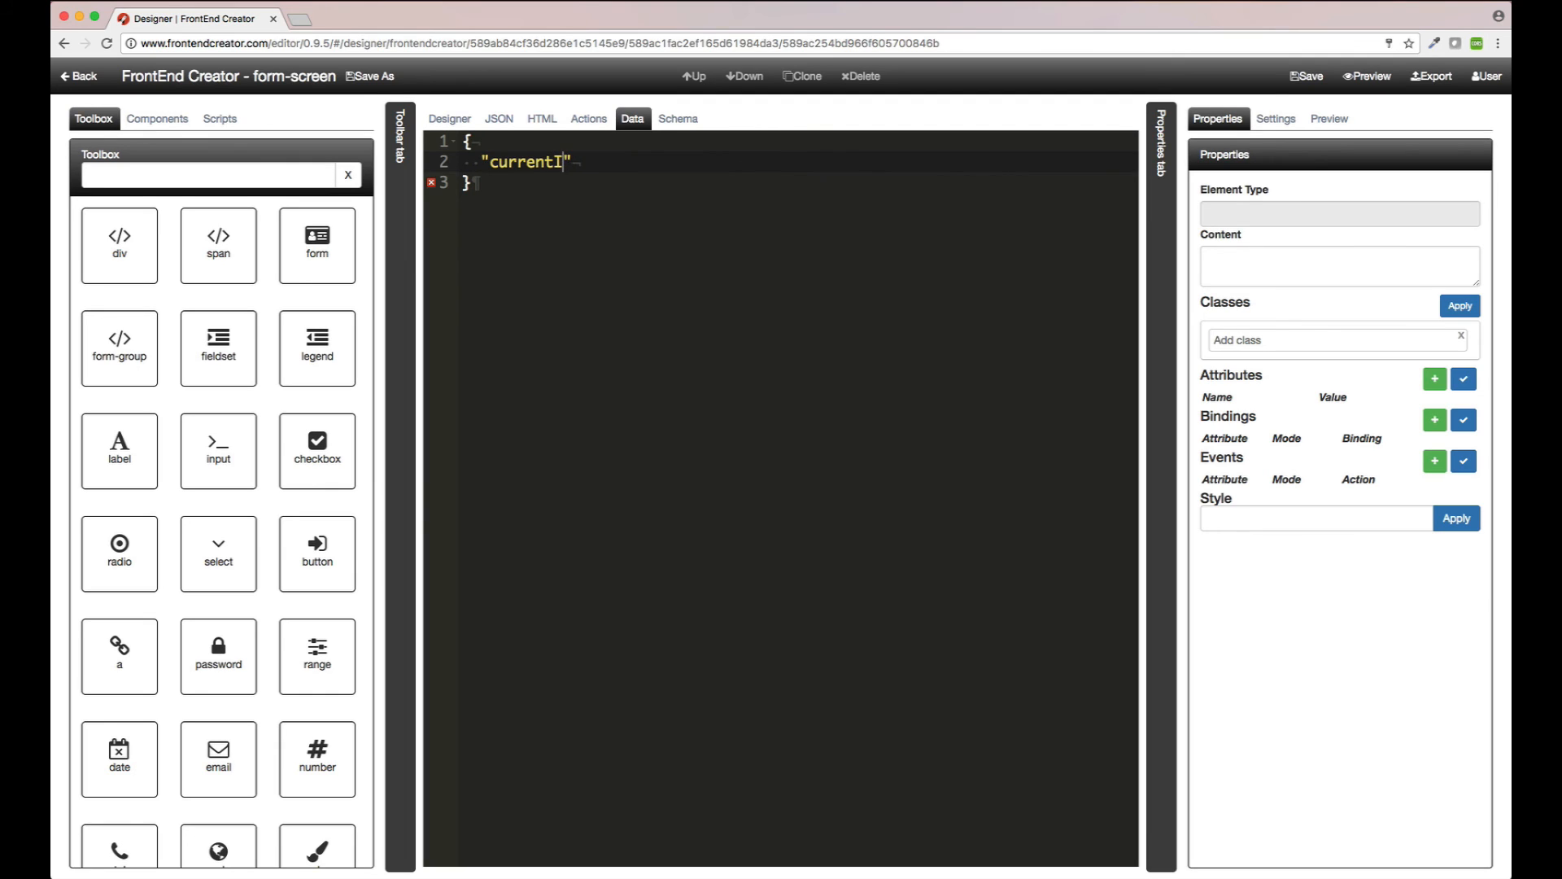
type(" {")
key("Return")
type("\"name\": ")
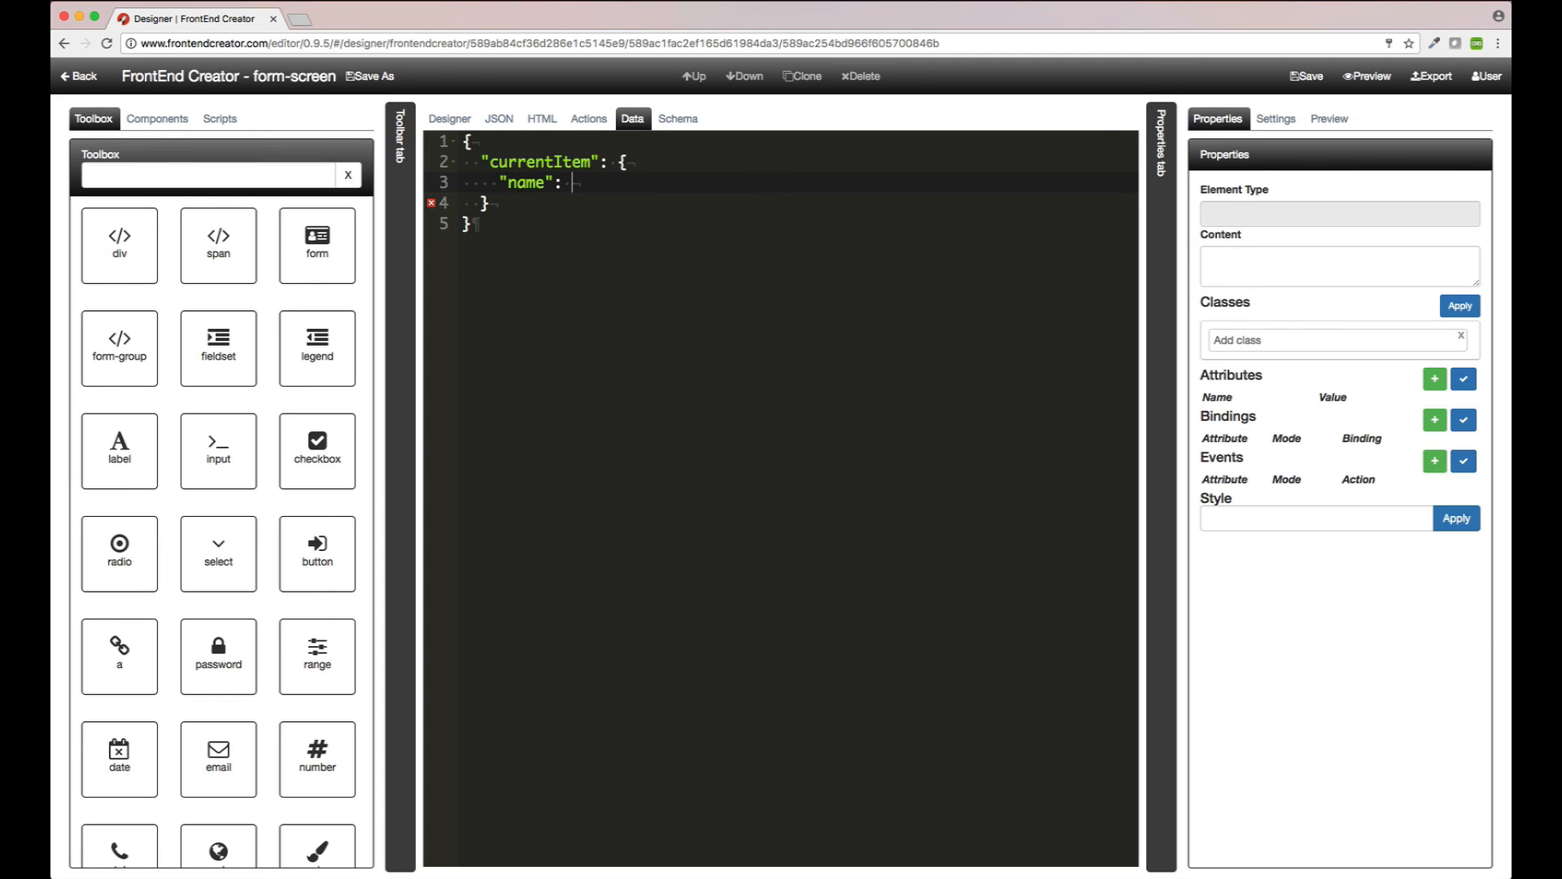
type("\"\"")
key("Left")
type("Matt")
left_click(1310, 79)
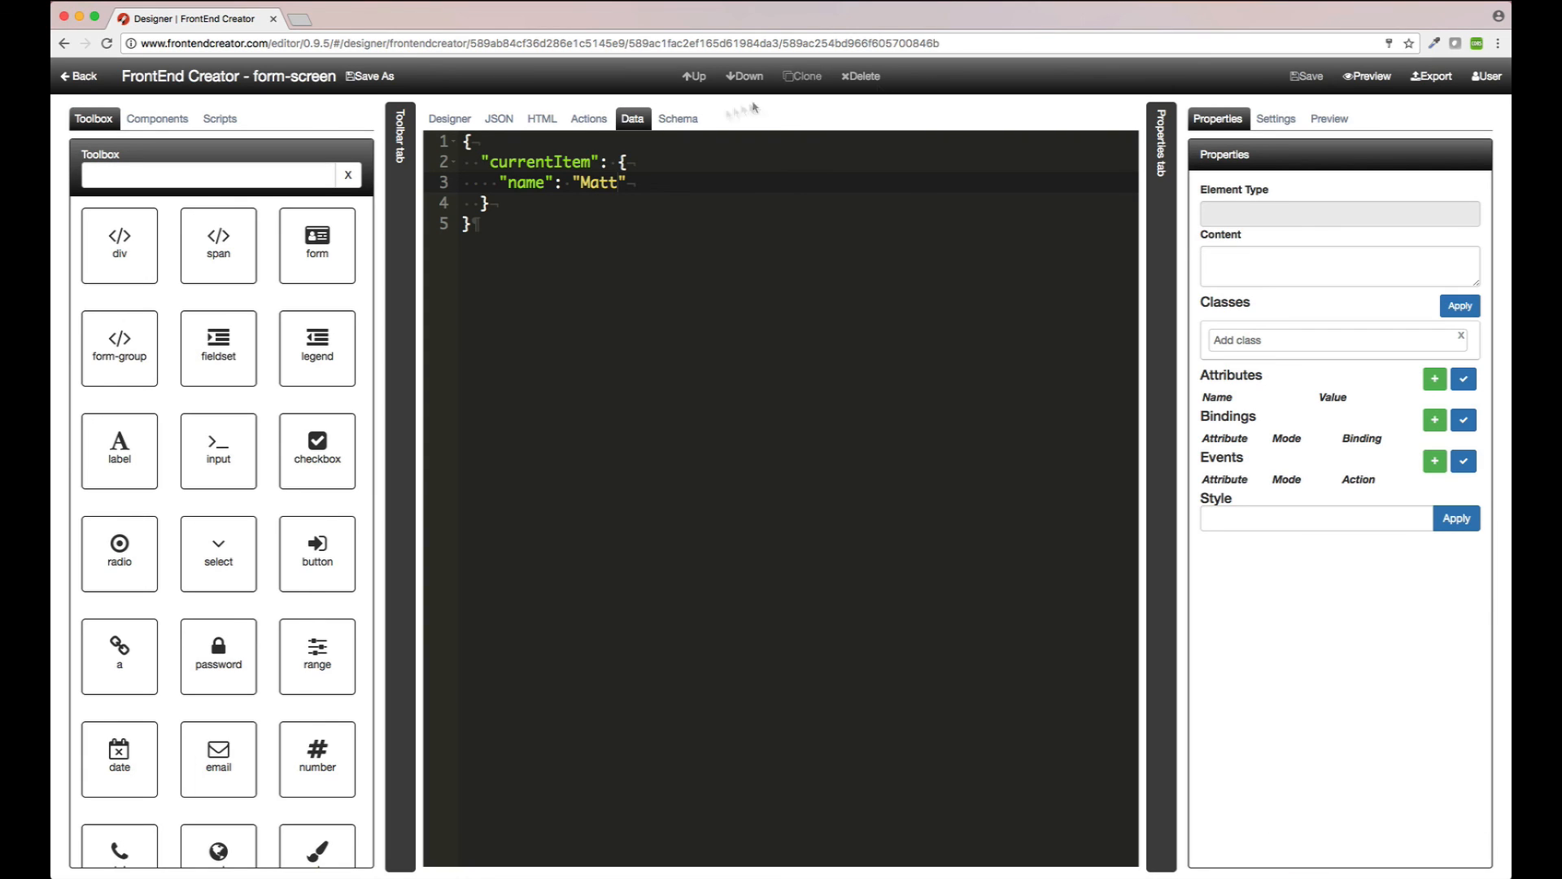
Step: Preview the form and confirm Click Me shows a Hello greeting for the sample name
left_click(1375, 79)
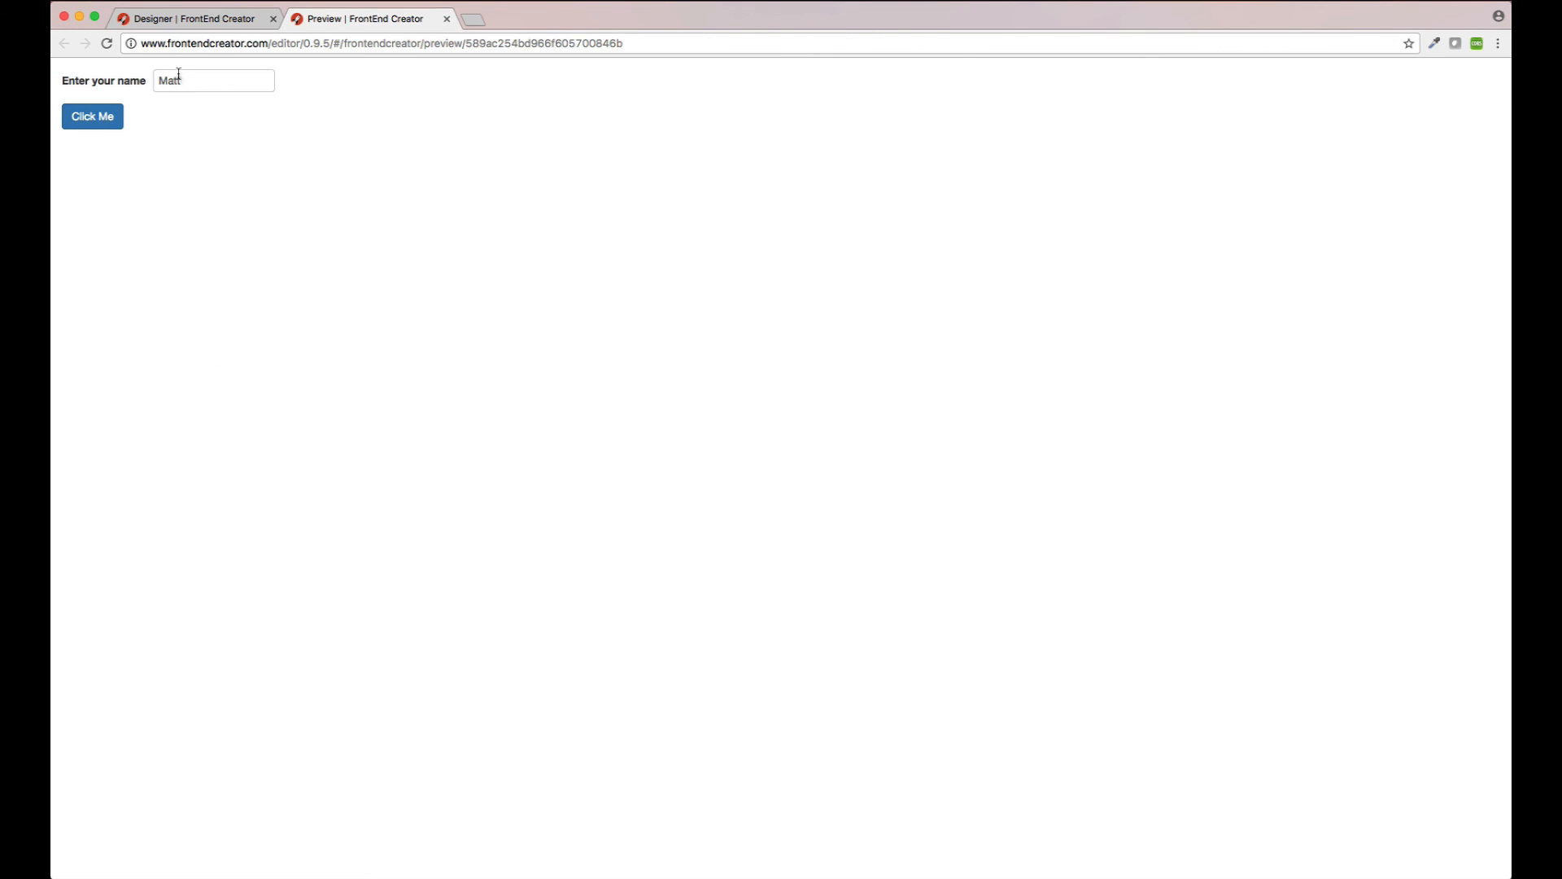
left_click(105, 120)
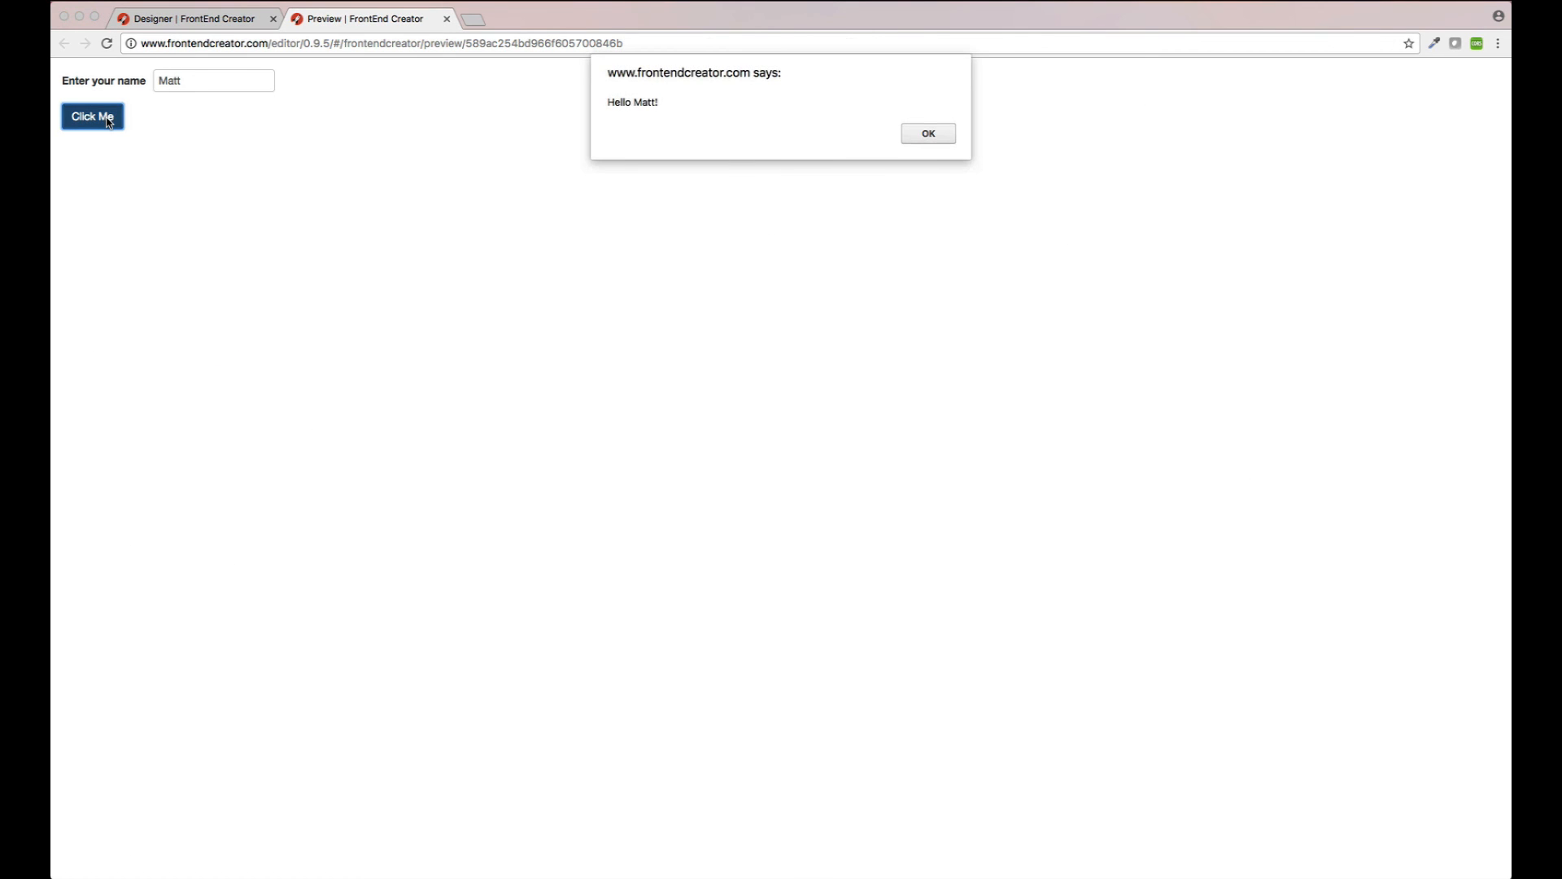
left_click(926, 133)
Step: Replace the input with a different first name, confirm the new greeting, and close the preview
double_click(210, 82)
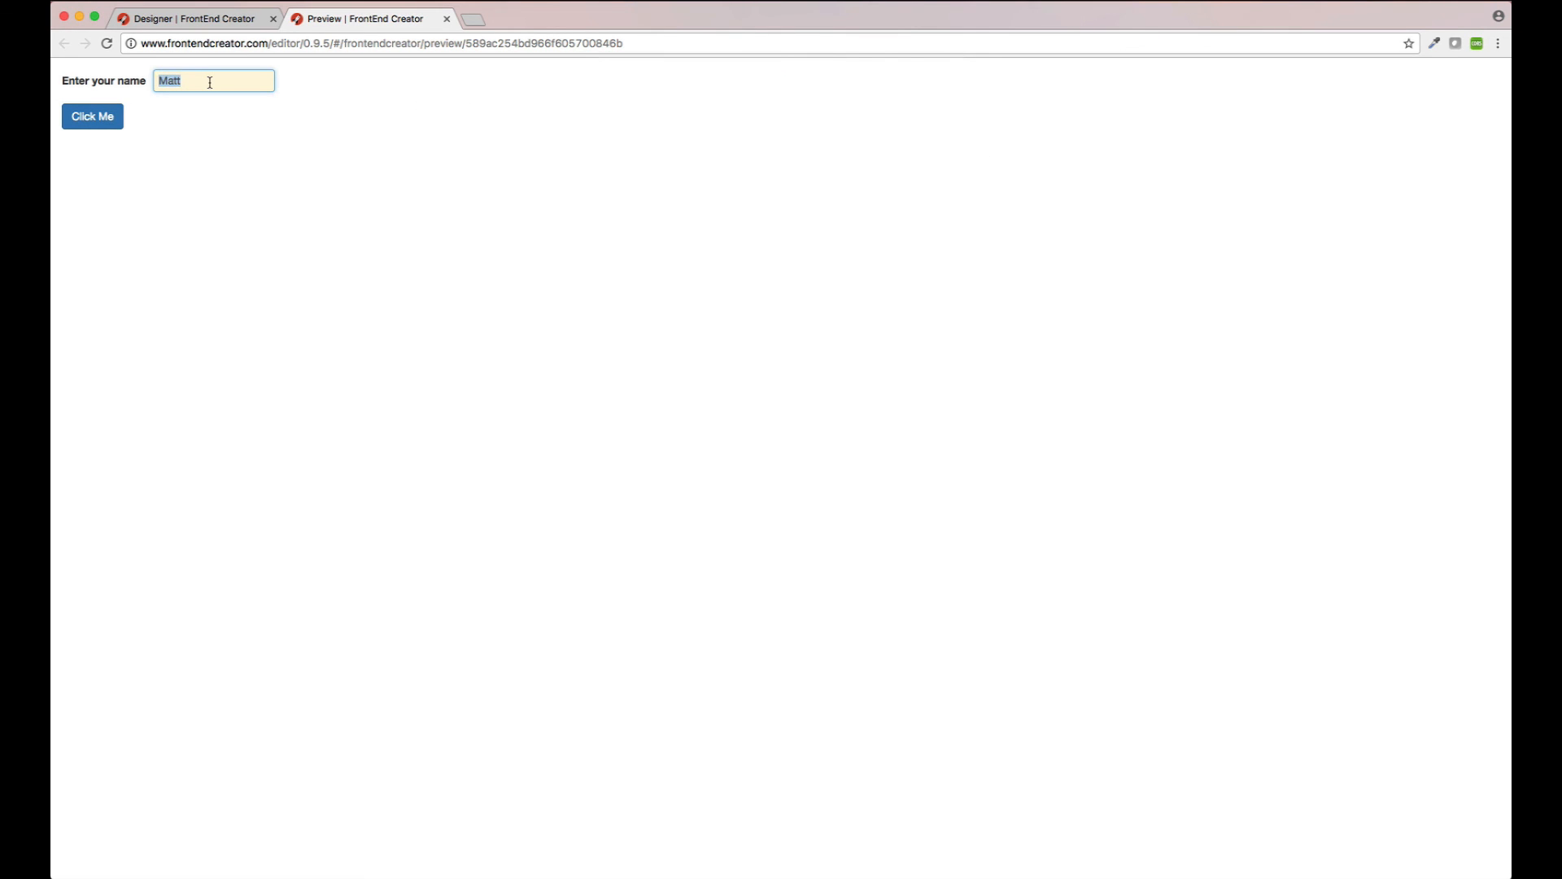
type("Kevin")
left_click(92, 129)
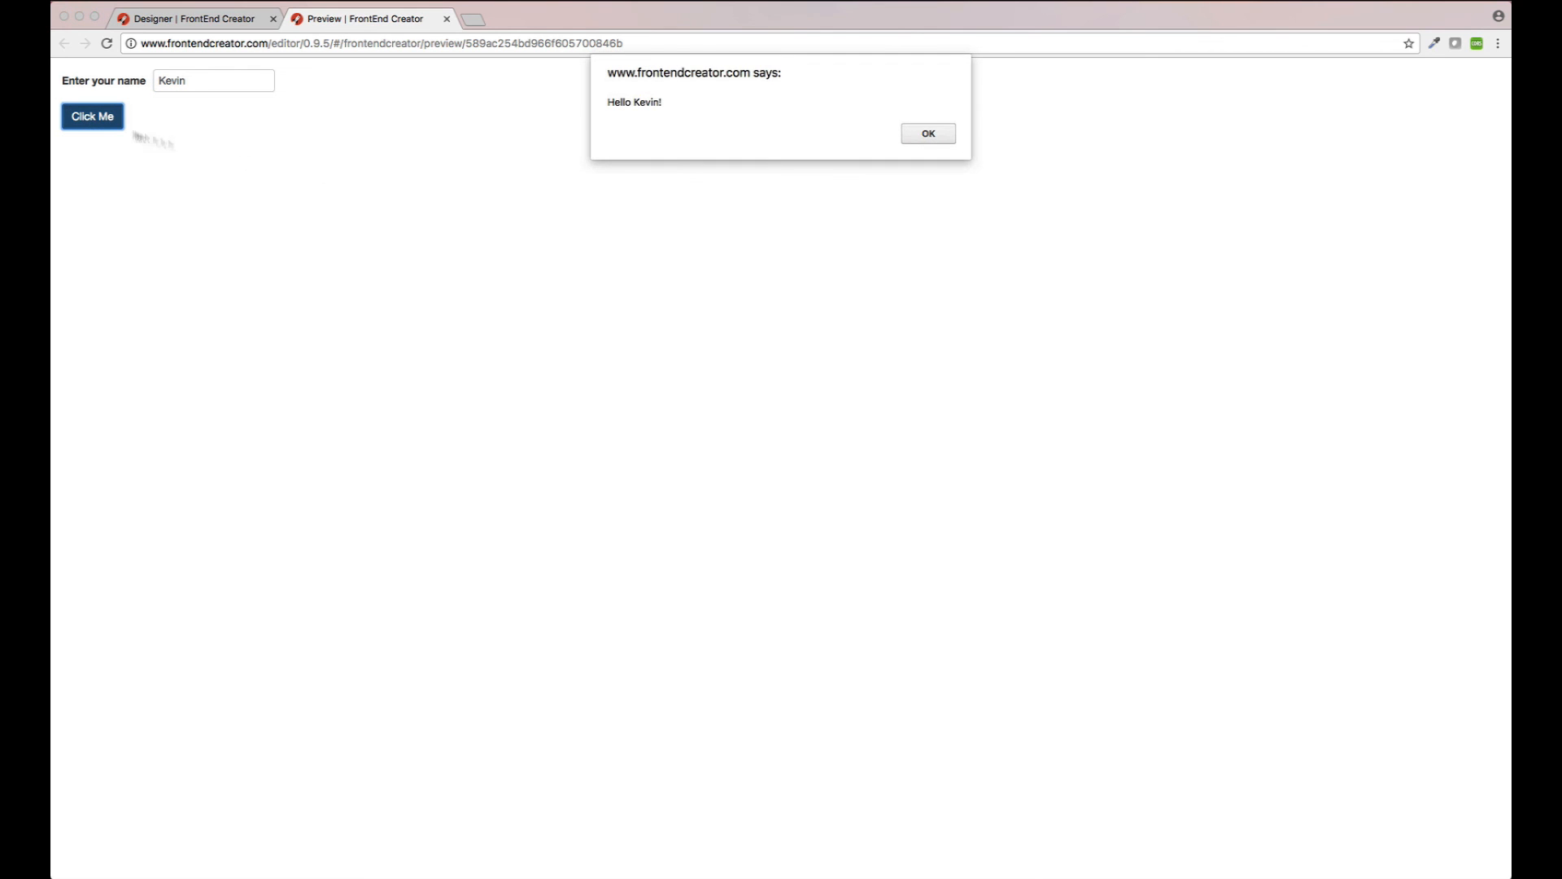
left_click(933, 140)
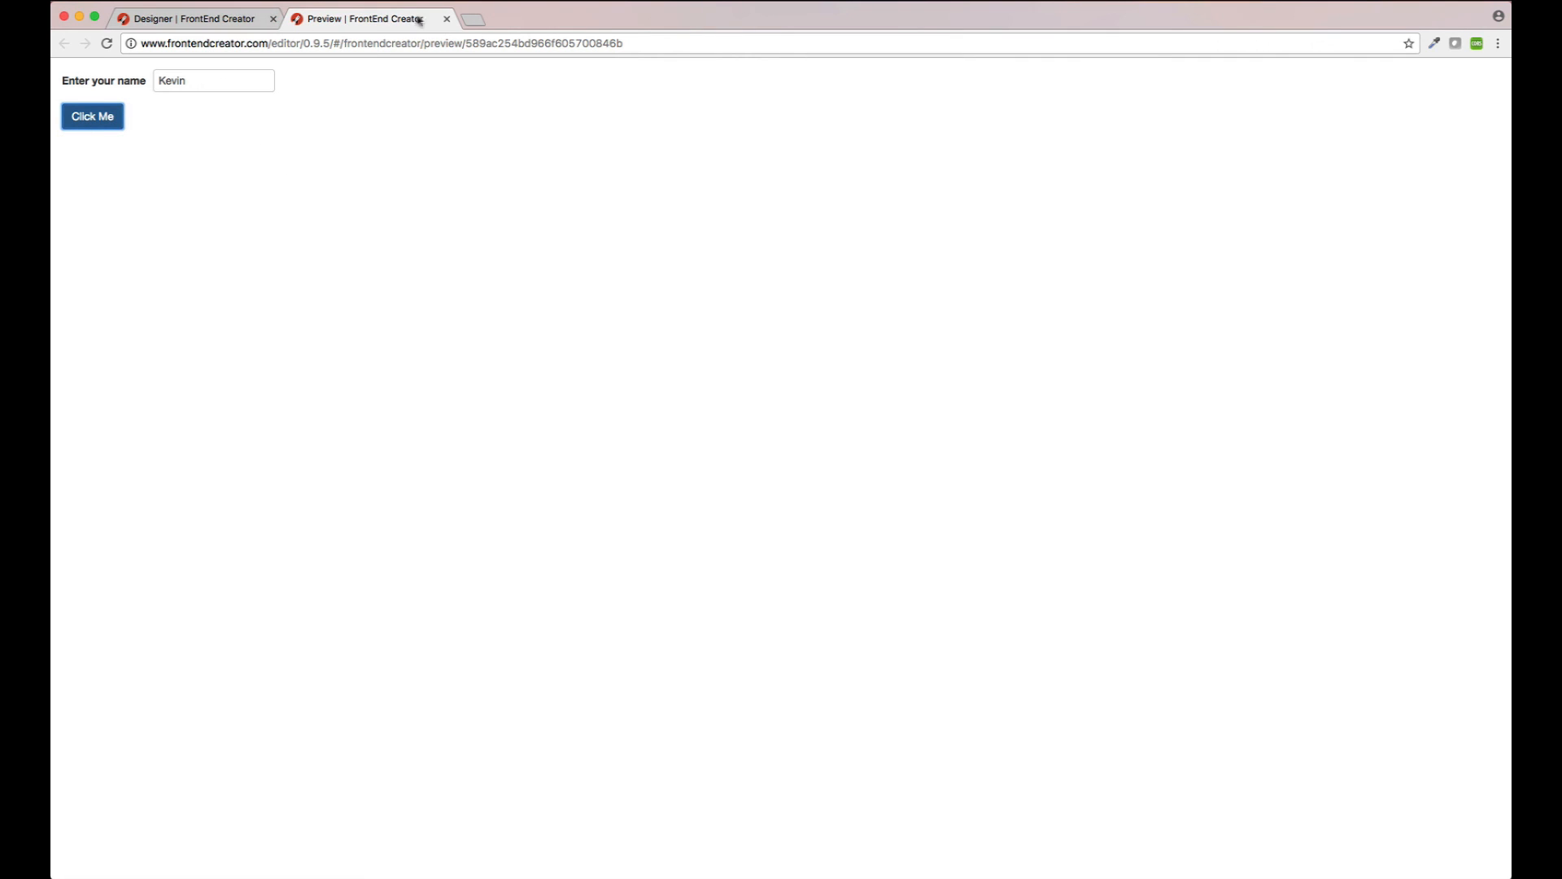
left_click(446, 19)
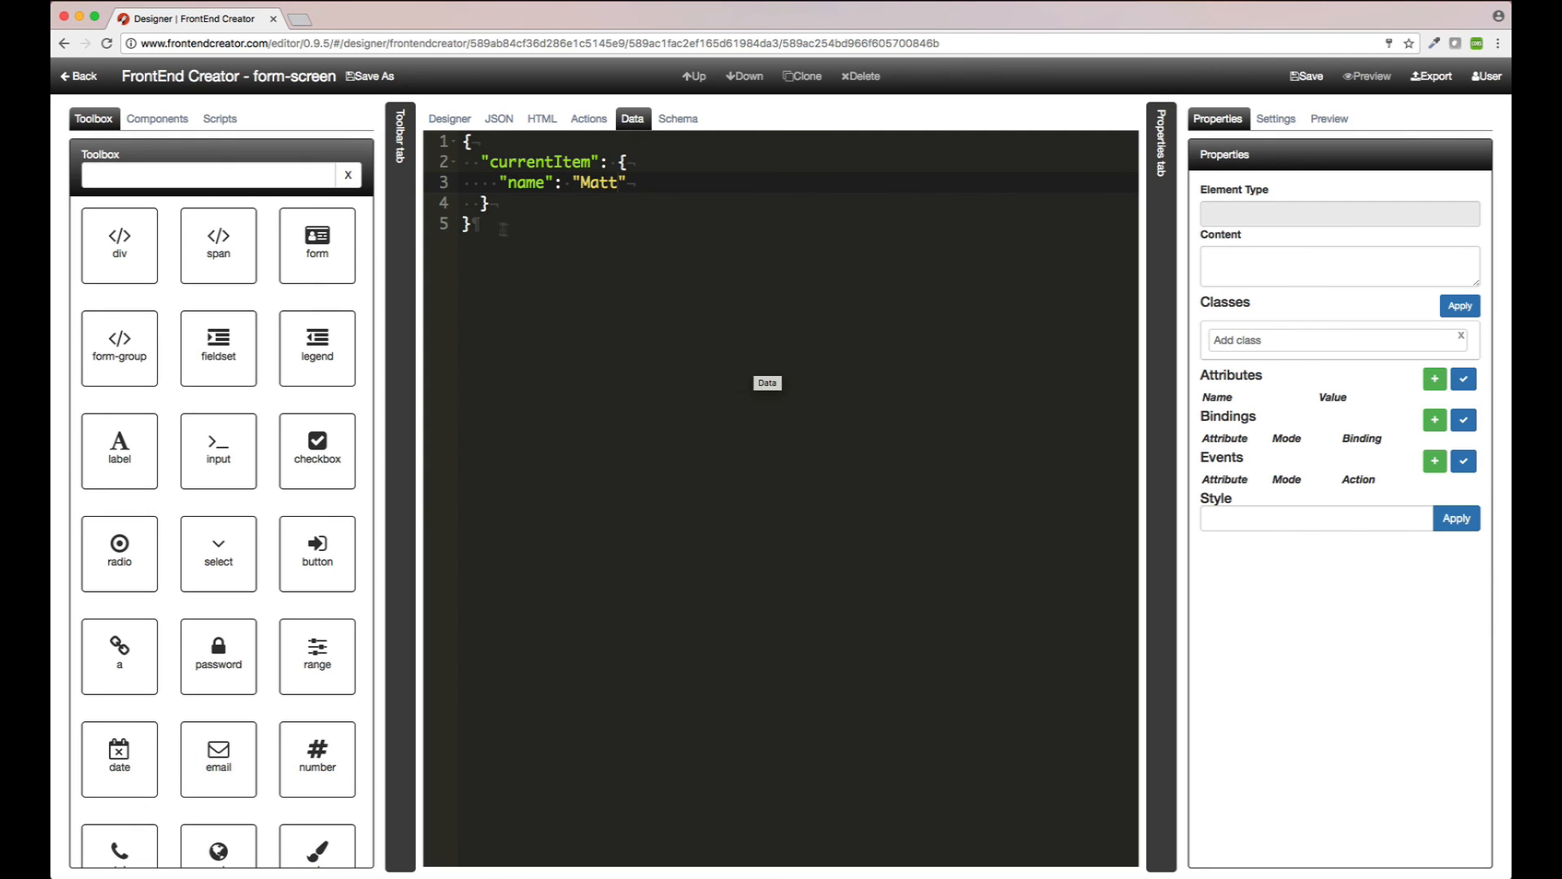
Step: Collapse the Toolbar and Properties panels, check the HTML view, and return to the Designer canvas
left_click(403, 244)
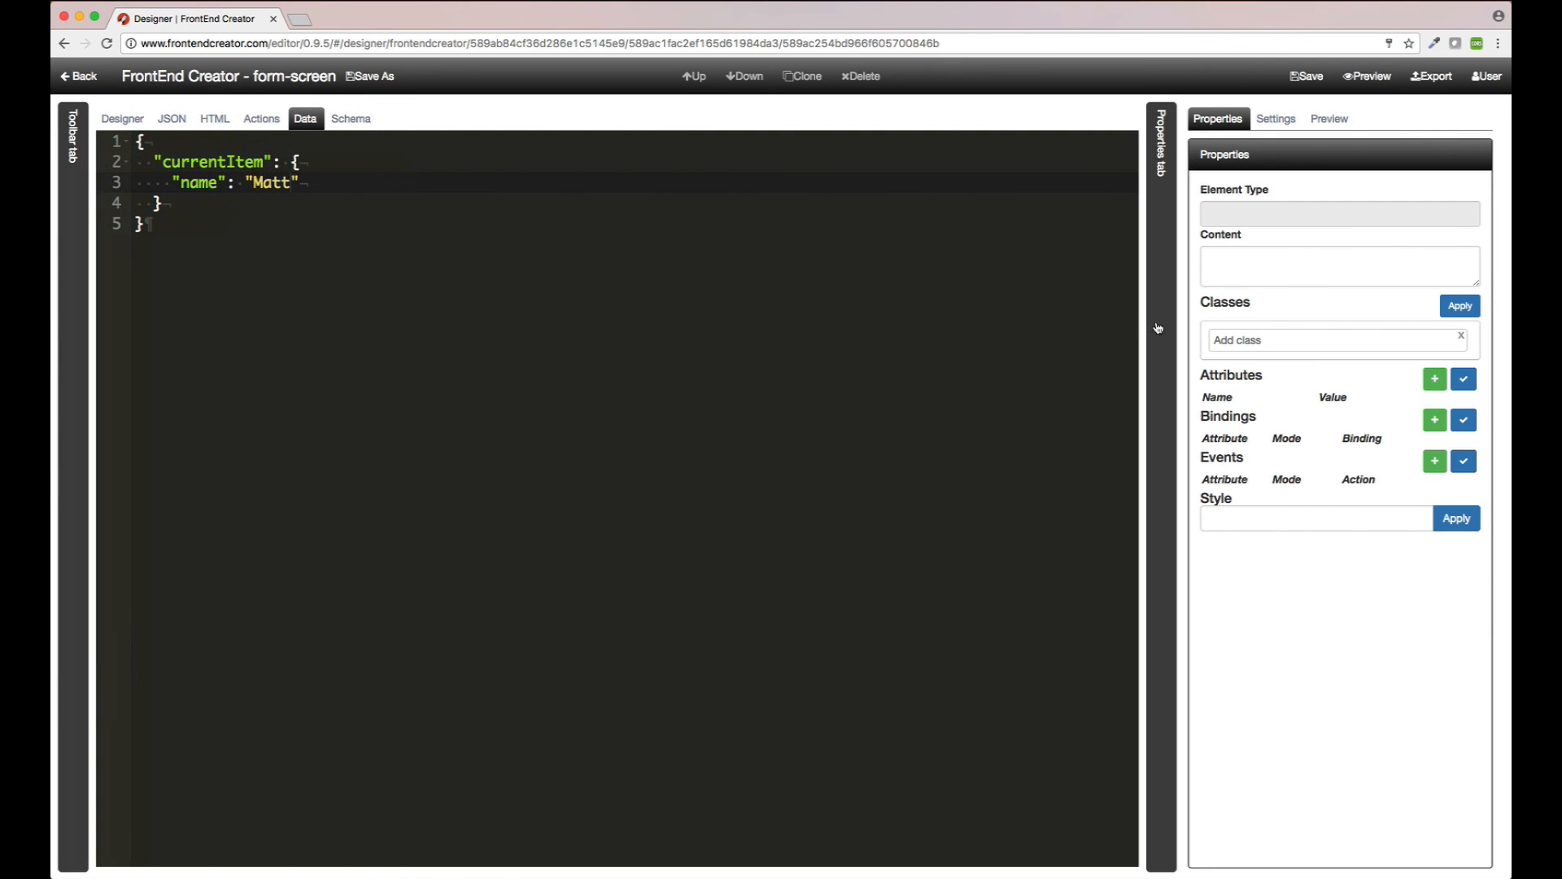
left_click(1154, 324)
left_click(216, 118)
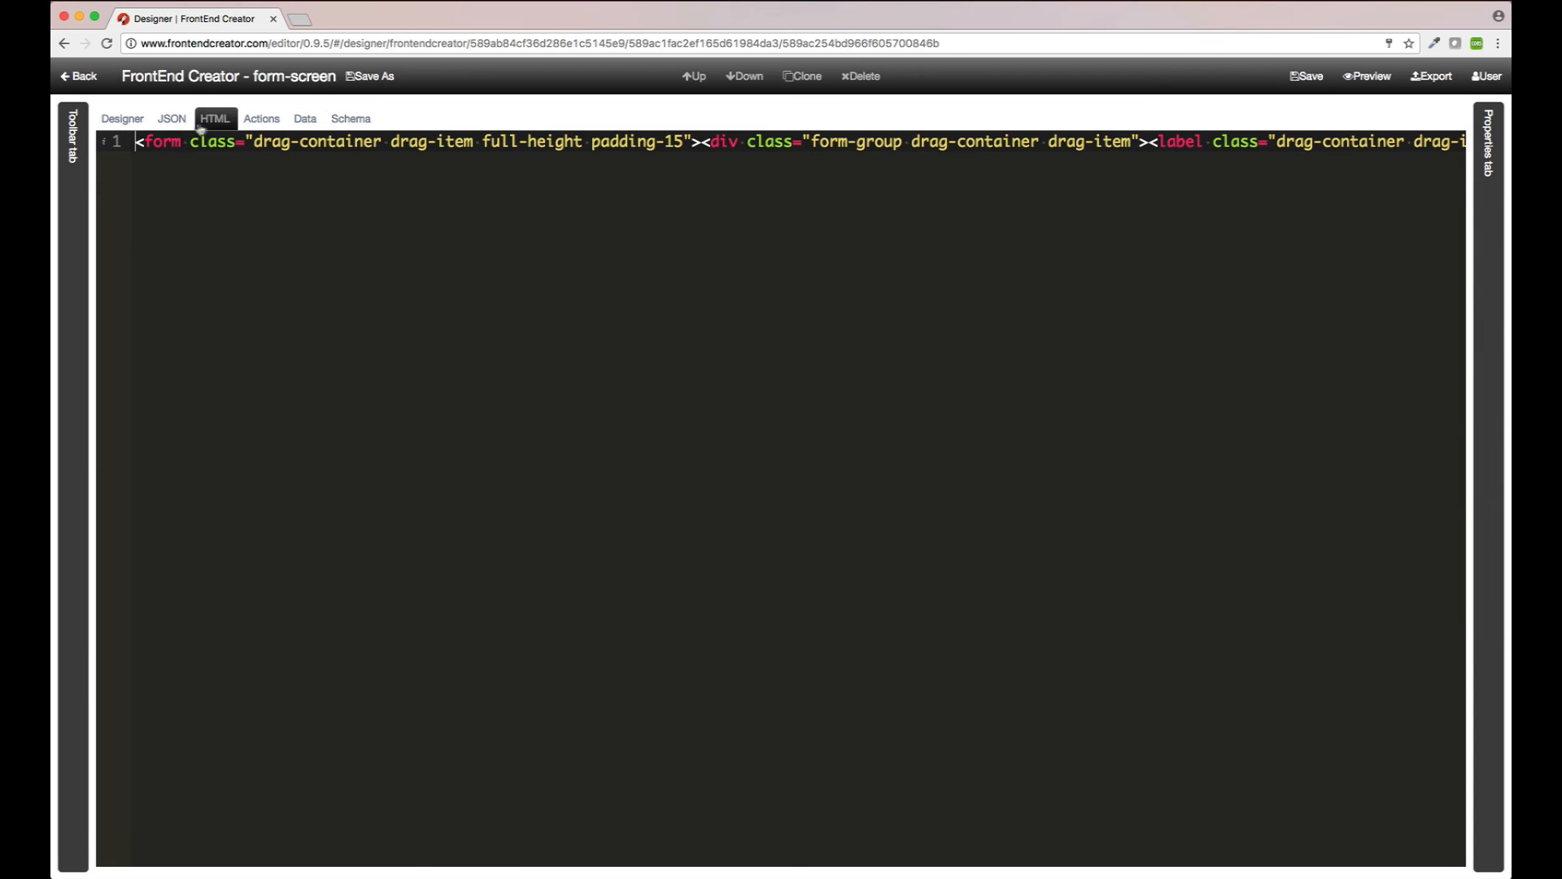
left_click(119, 116)
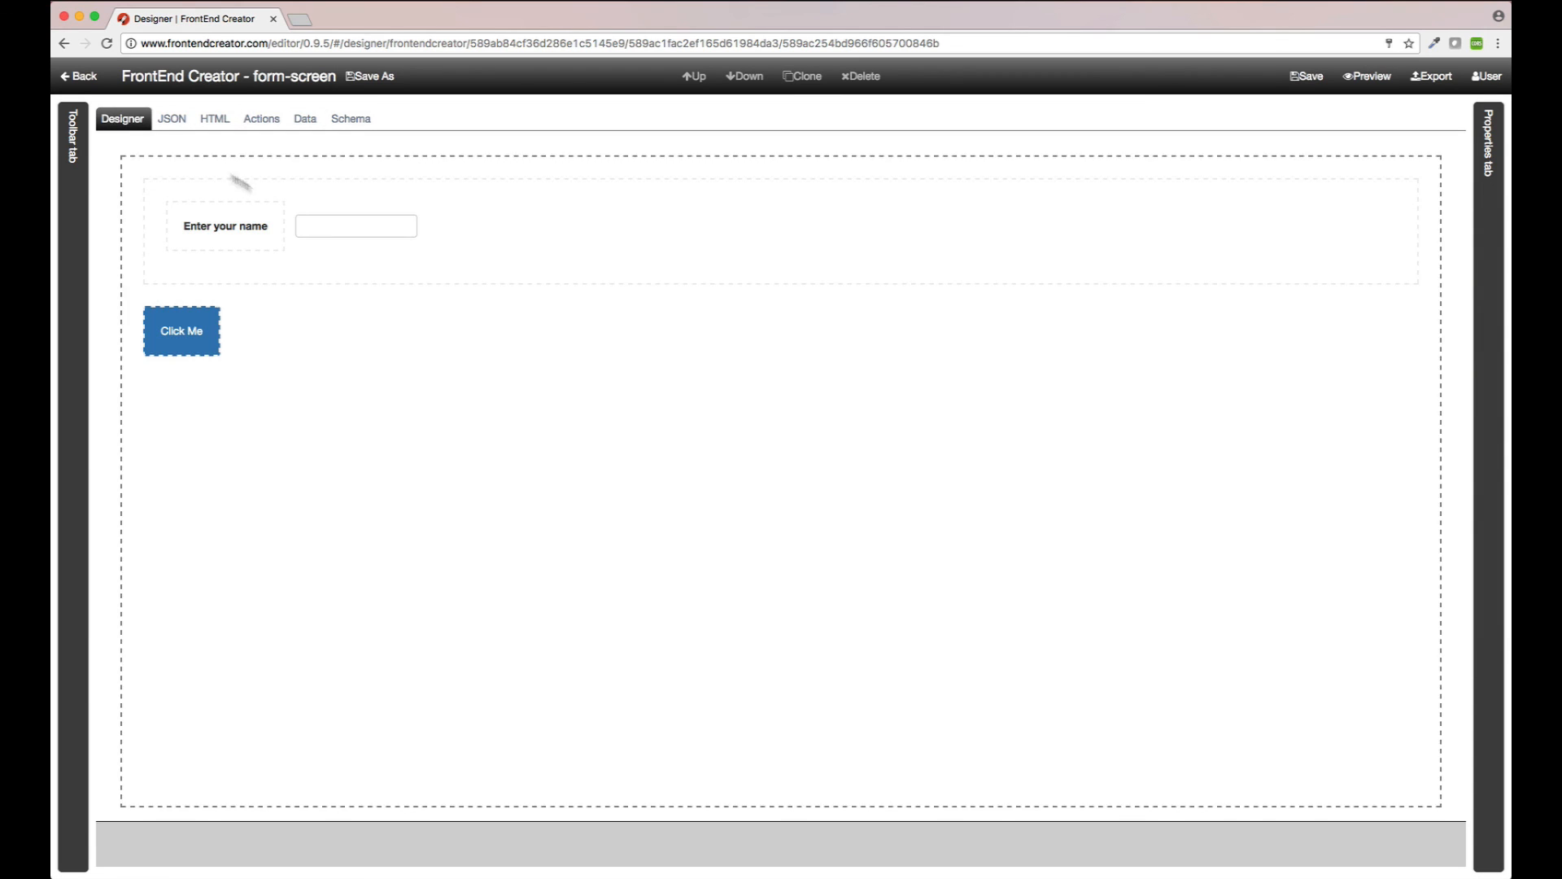